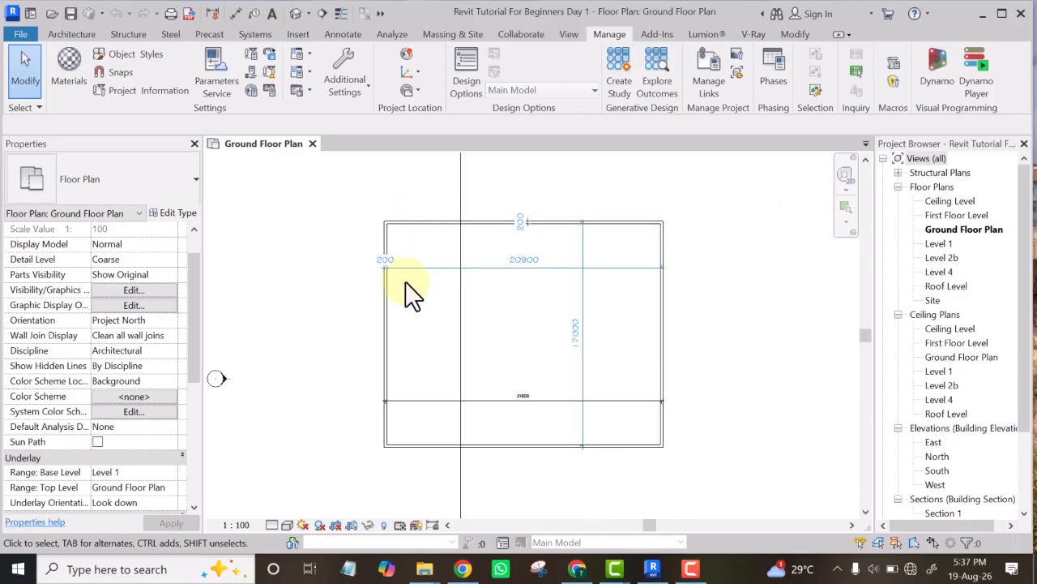
Step: Examine the dimension ticks and line thickness at the 200 mm wall dimension on the ground floor plan
scroll(357, 260, "down", 3)
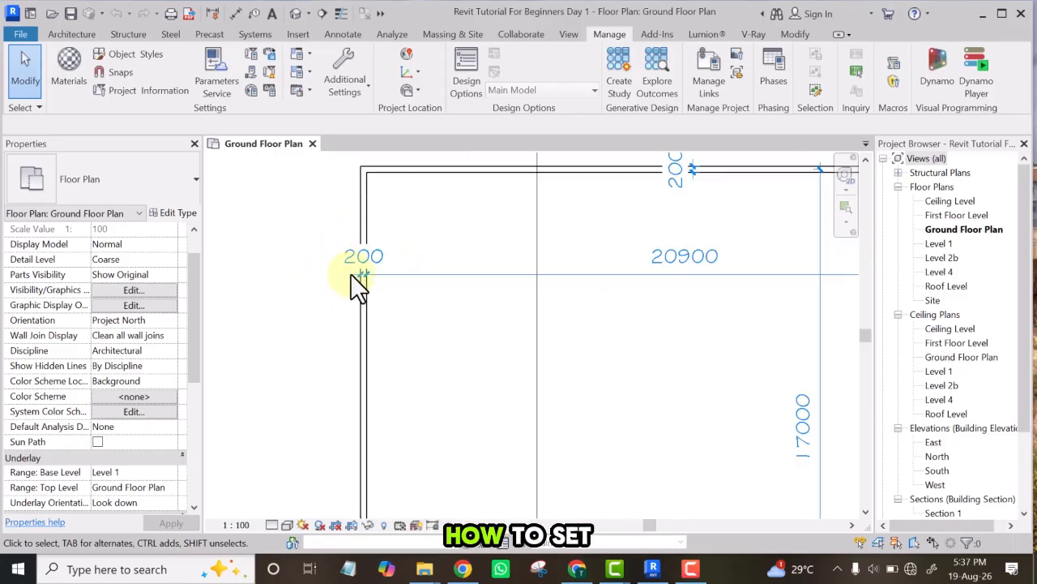
scroll(350, 273, "up", 5)
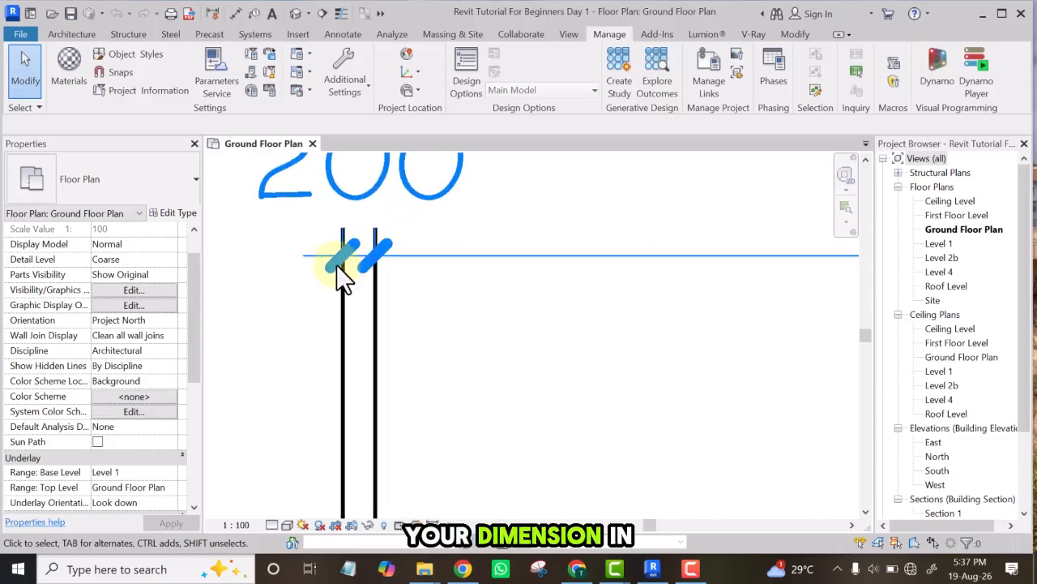
scroll(336, 265, "down", 4)
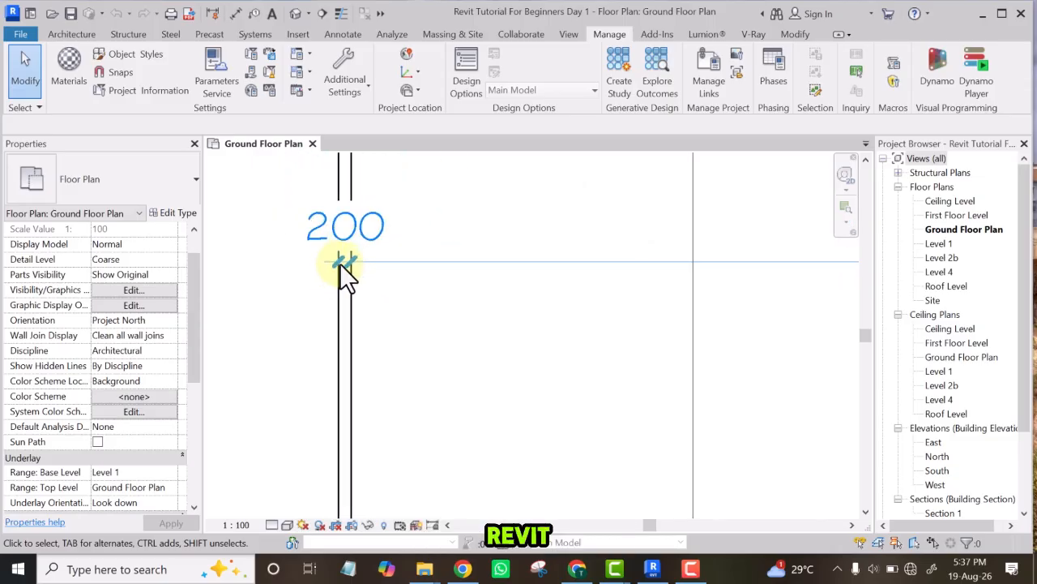
scroll(328, 244, "up", 2)
scroll(308, 239, "down", 5)
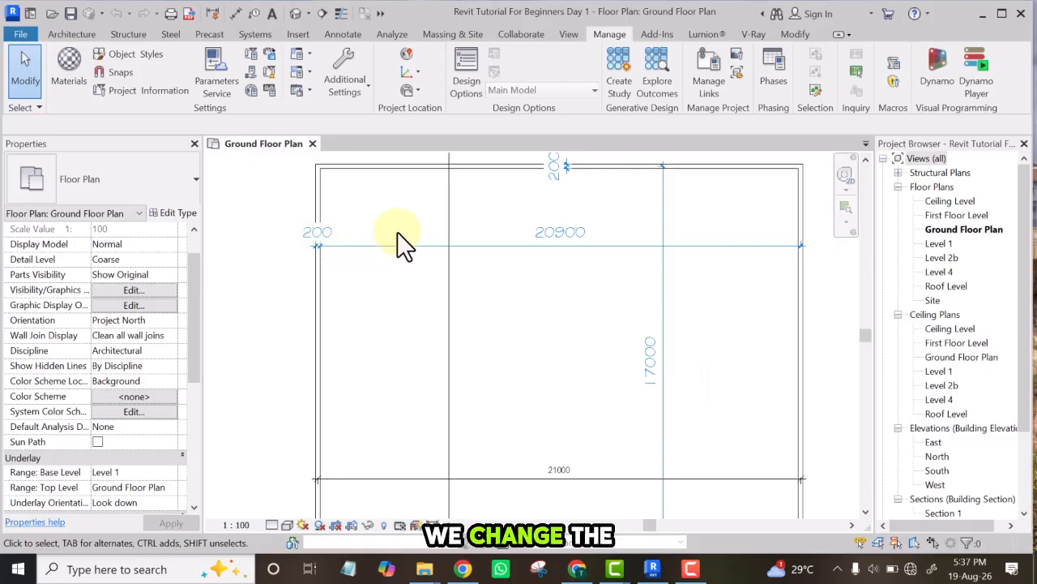
scroll(657, 249, "up", 3)
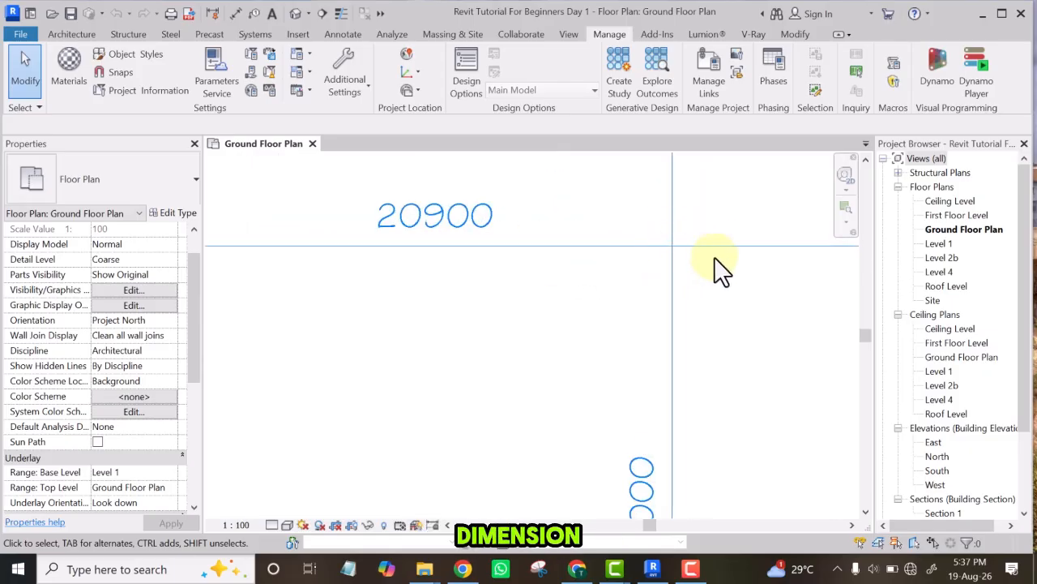
scroll(715, 258, "down", 4)
scroll(433, 251, "up", 5)
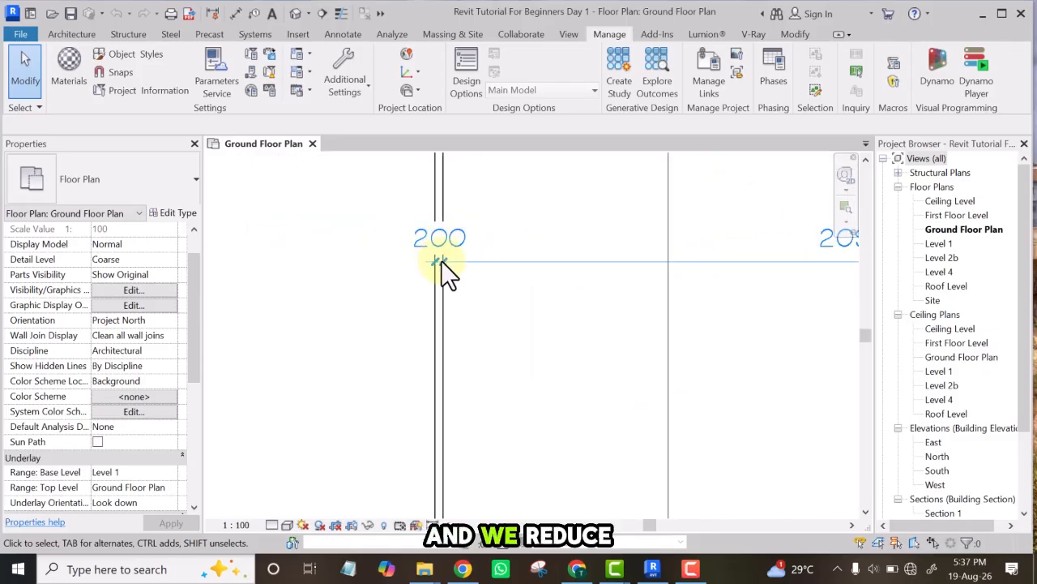
scroll(444, 261, "up", 5)
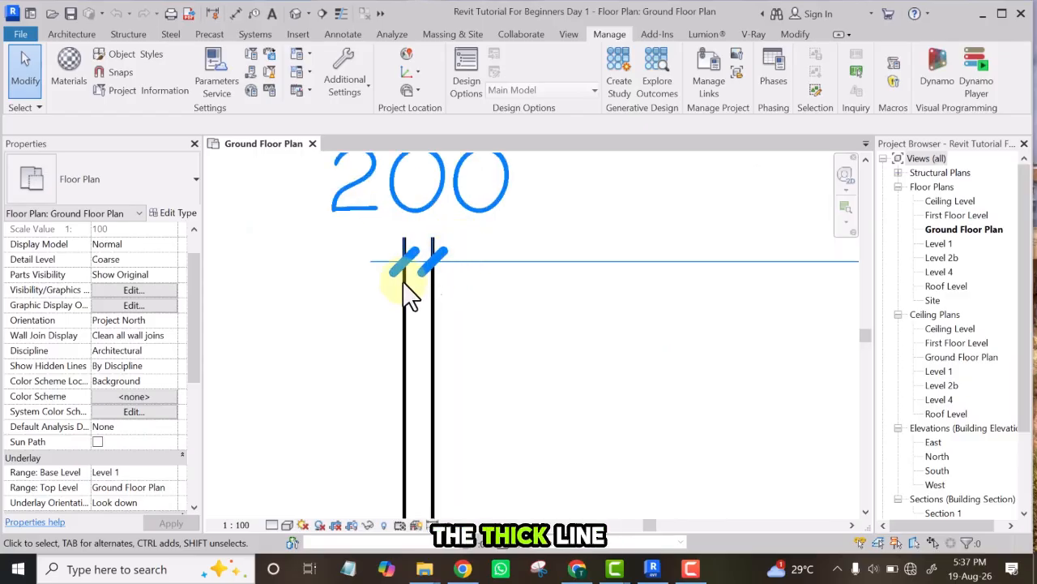
scroll(358, 263, "down", 3)
scroll(357, 257, "down", 5)
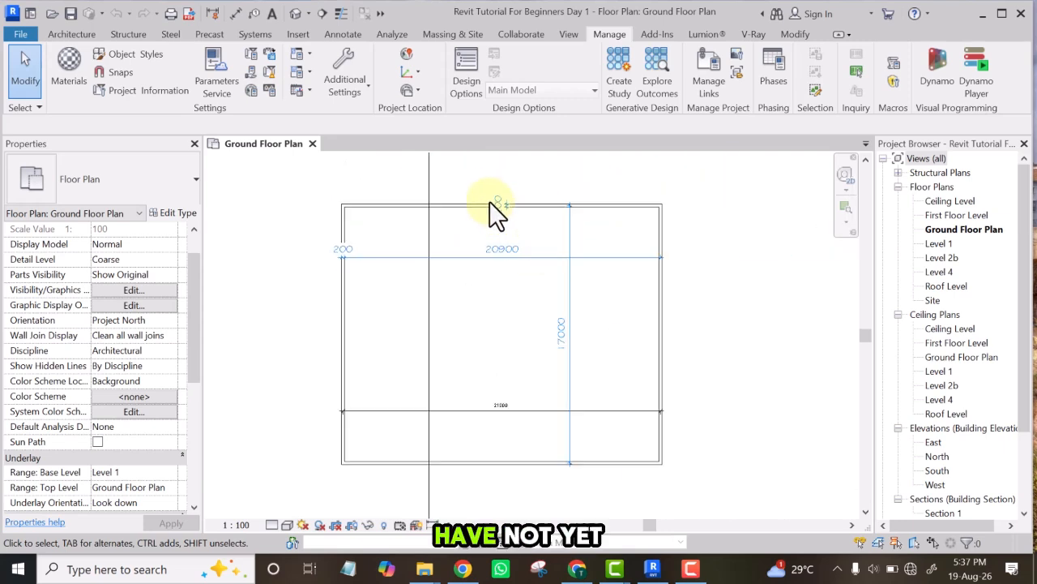
scroll(496, 201, "up", 5)
scroll(438, 218, "down", 6)
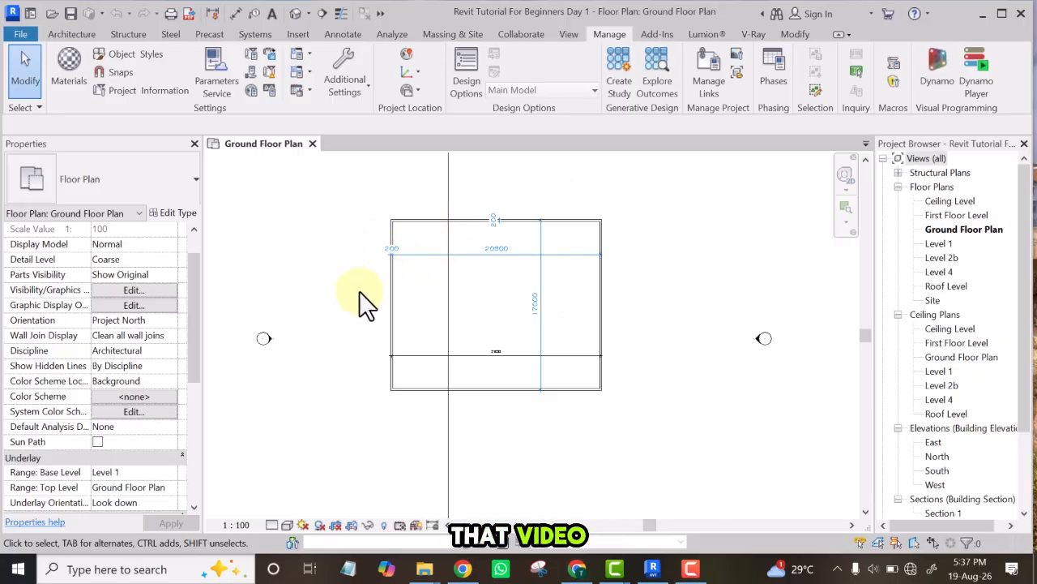
scroll(427, 240, "up", 4)
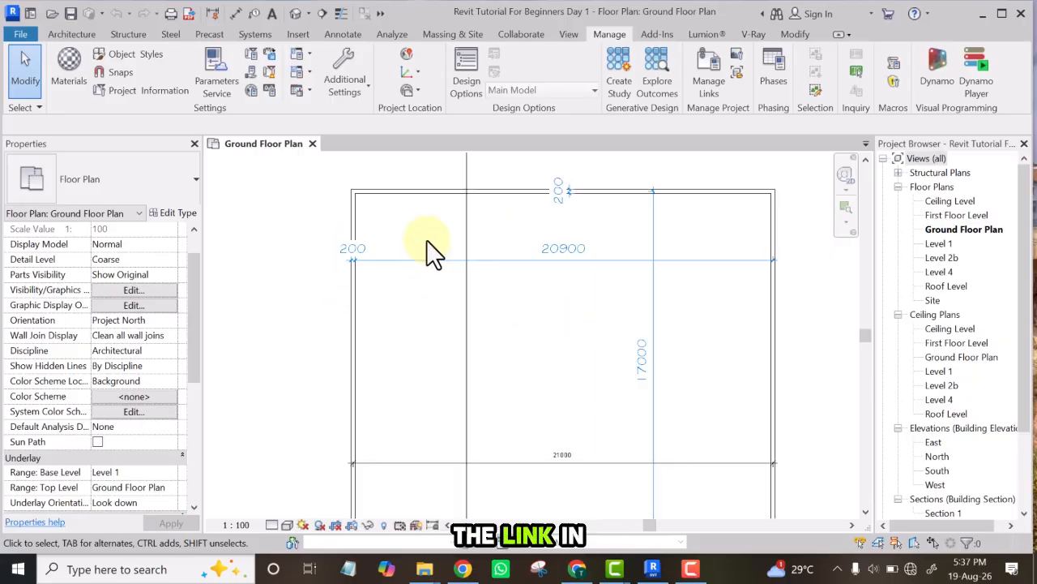
scroll(261, 255, "down", 4)
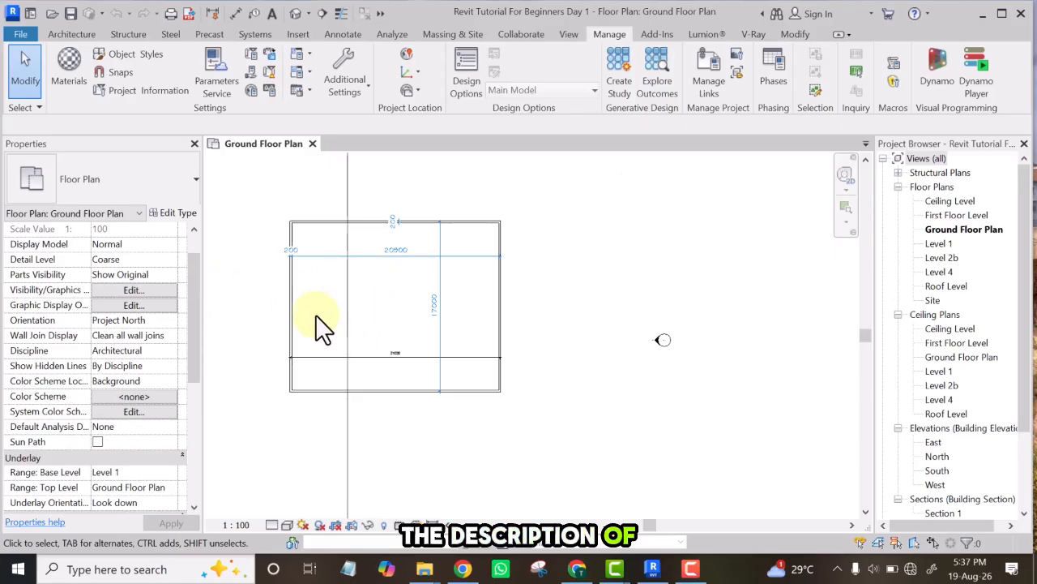
scroll(277, 216, "up", 1)
scroll(277, 213, "up", 3)
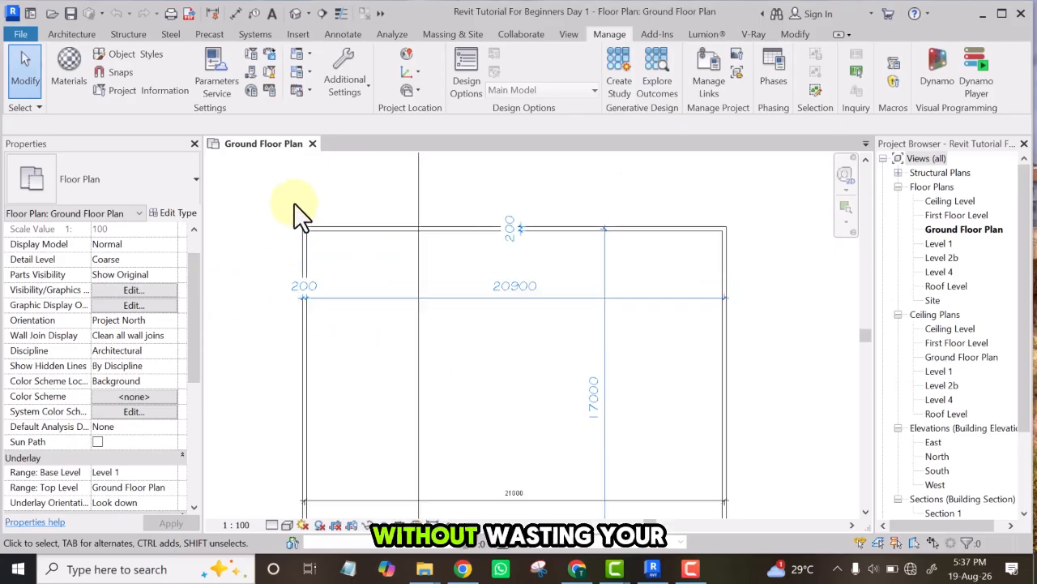
scroll(356, 276, "down", 1)
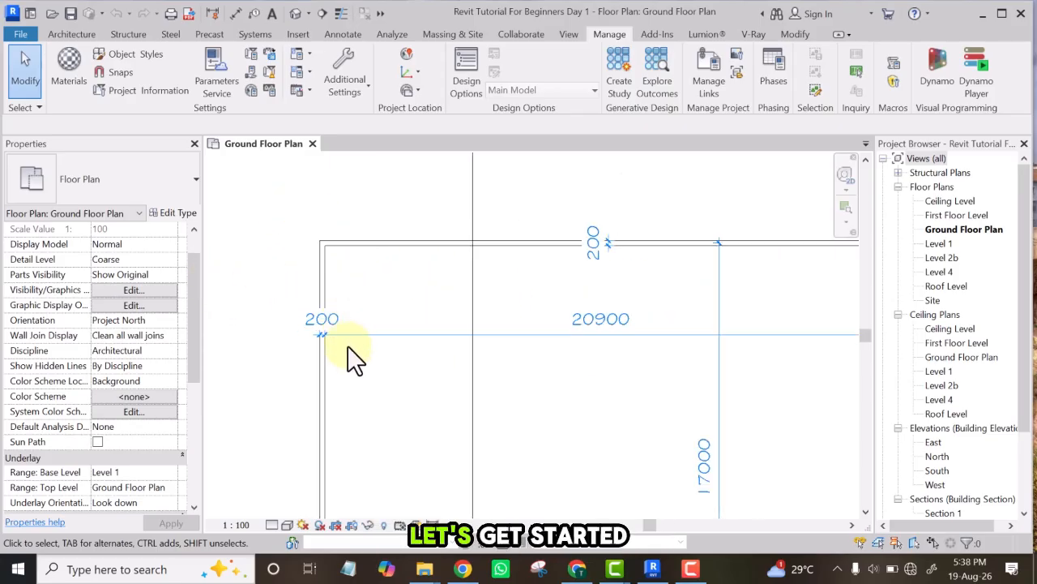
scroll(290, 214, "up", 3)
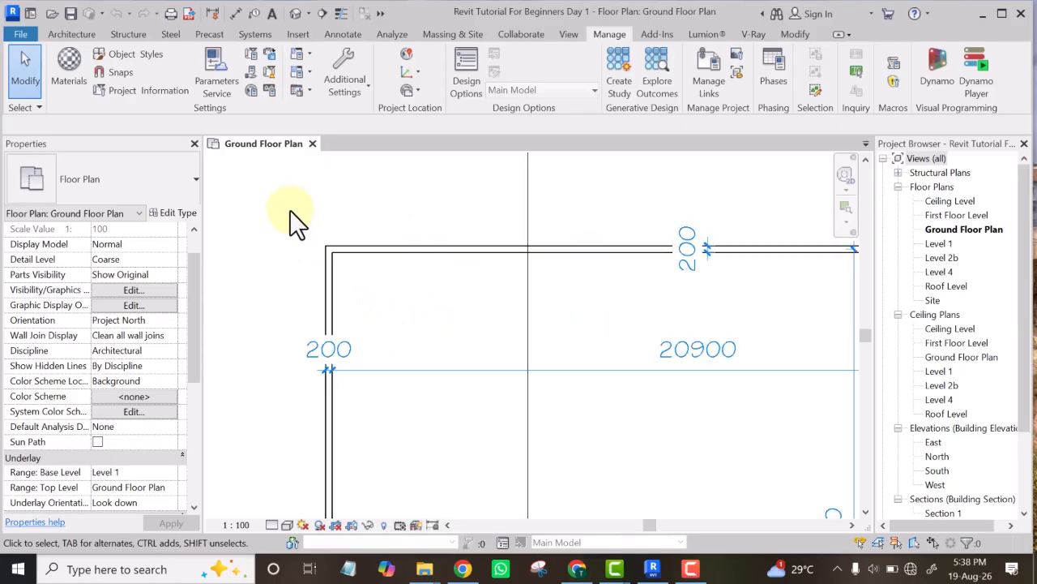
scroll(405, 325, "down", 3)
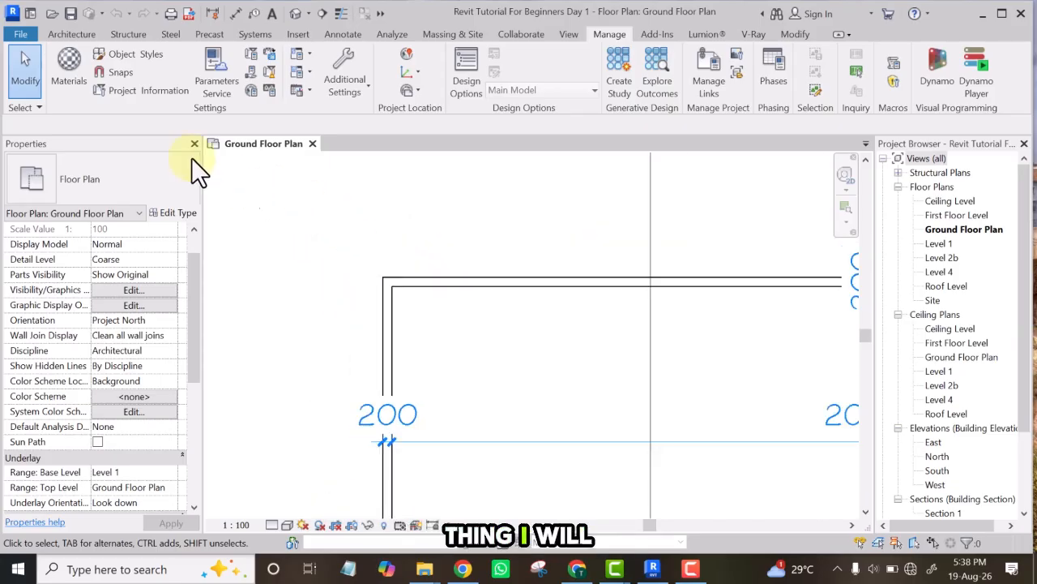
left_click(441, 343)
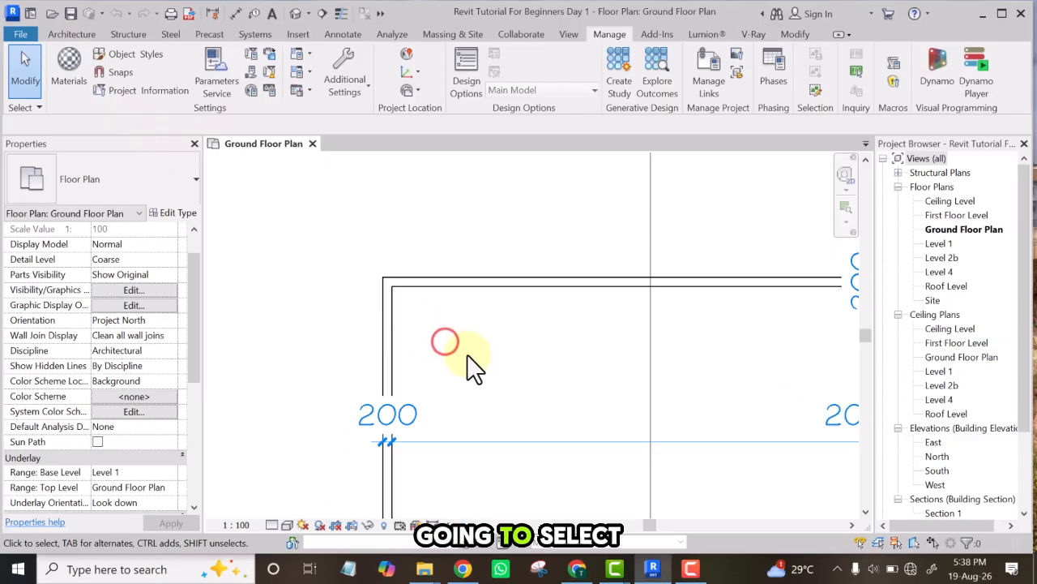
left_click_drag(468, 354, 327, 223)
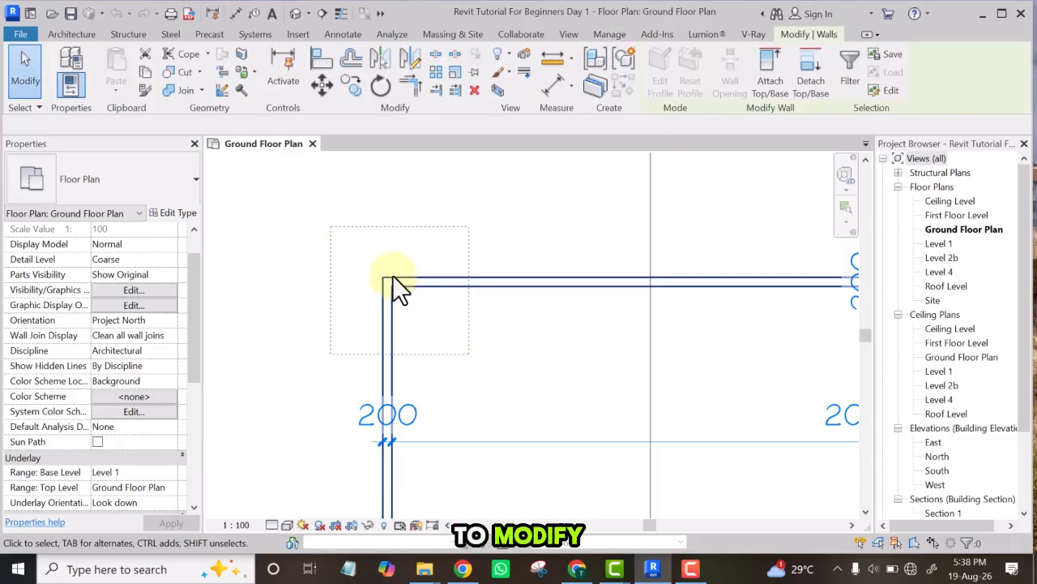
scroll(378, 271, "down", 4)
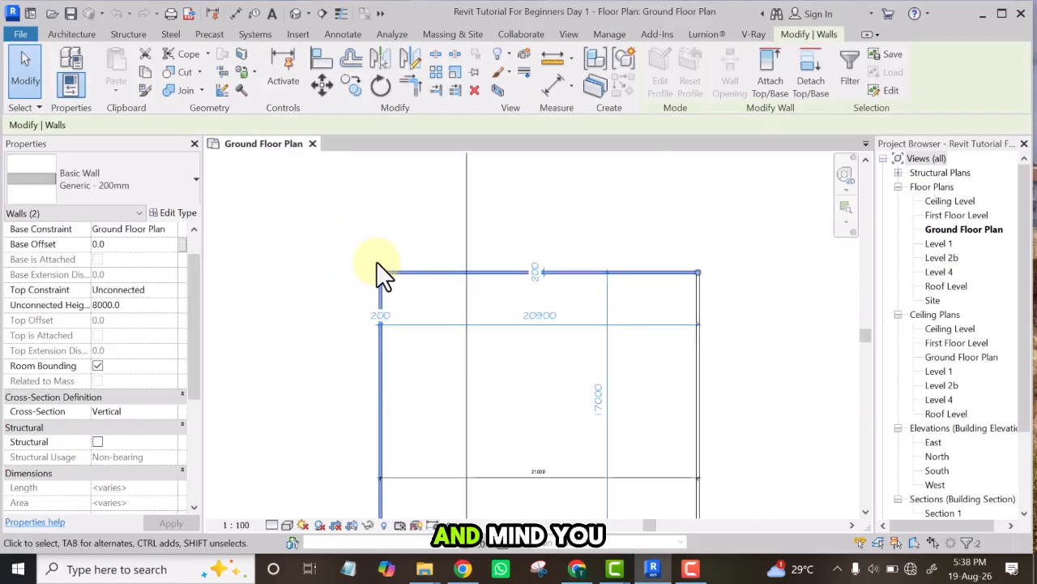
scroll(376, 262, "down", 3)
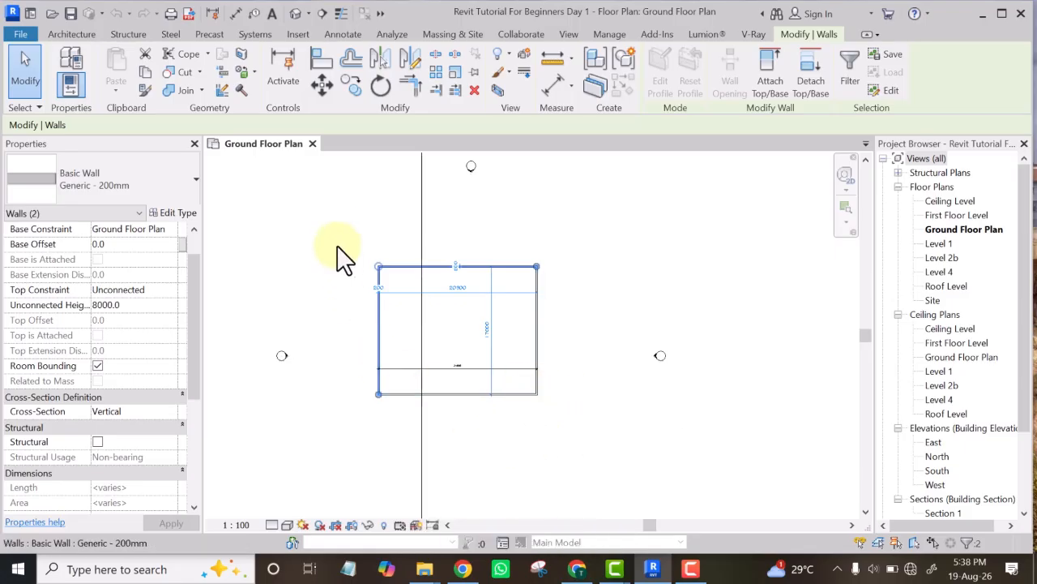
scroll(378, 273, "up", 5)
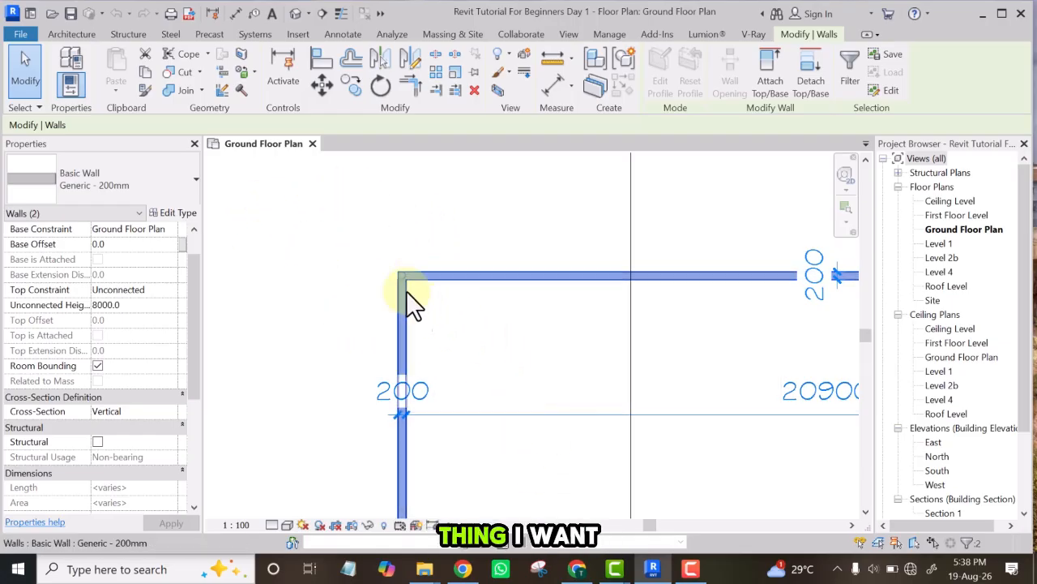
scroll(412, 287, "up", 1)
left_click(418, 207)
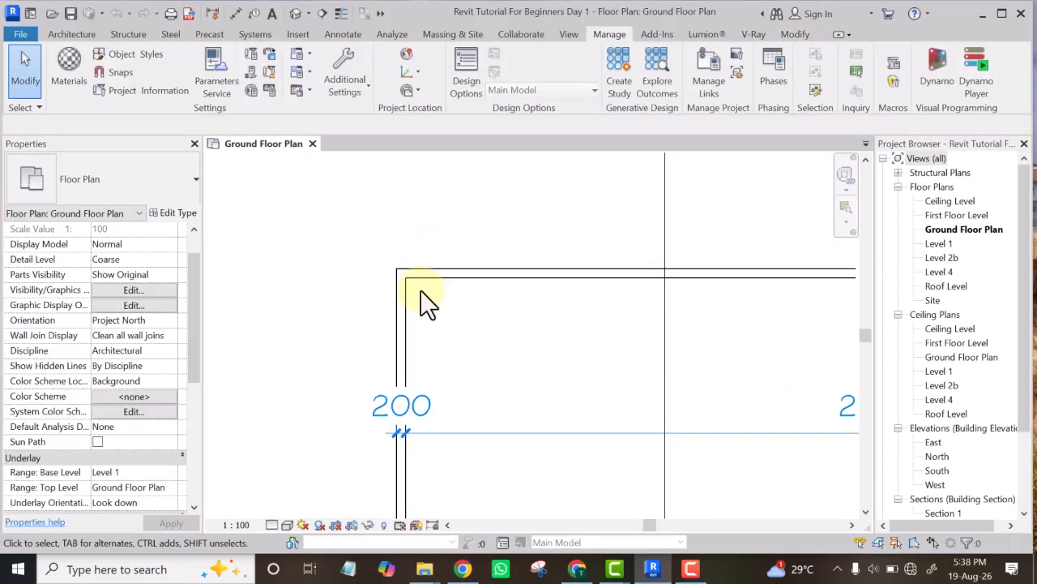
Step: Switch Thin Lines on and back off to compare the line thickness of the walls at the plan's upper-left corner
scroll(423, 282, "up", 4)
scroll(410, 285, "up", 1)
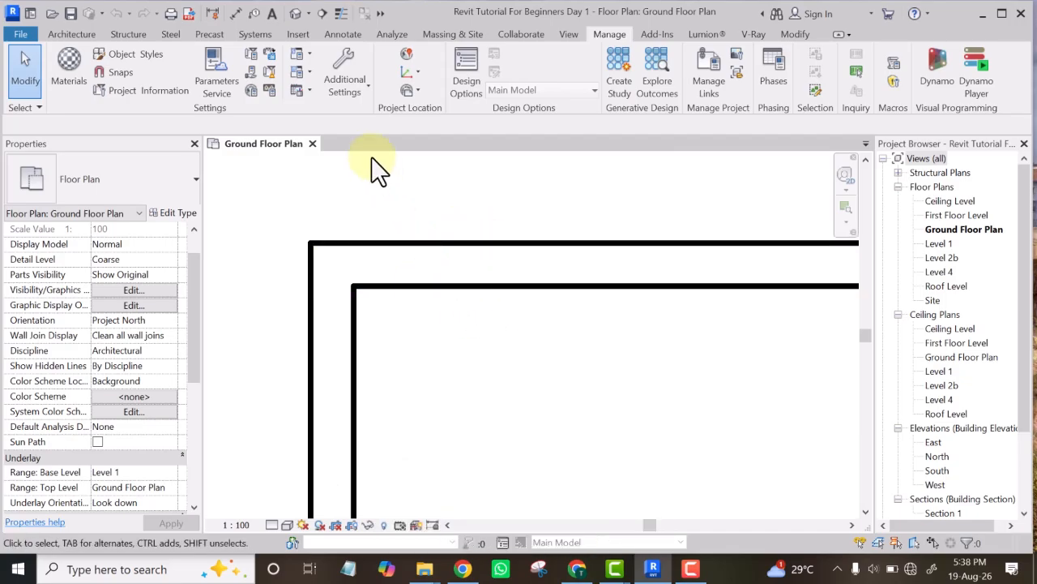
left_click(339, 14)
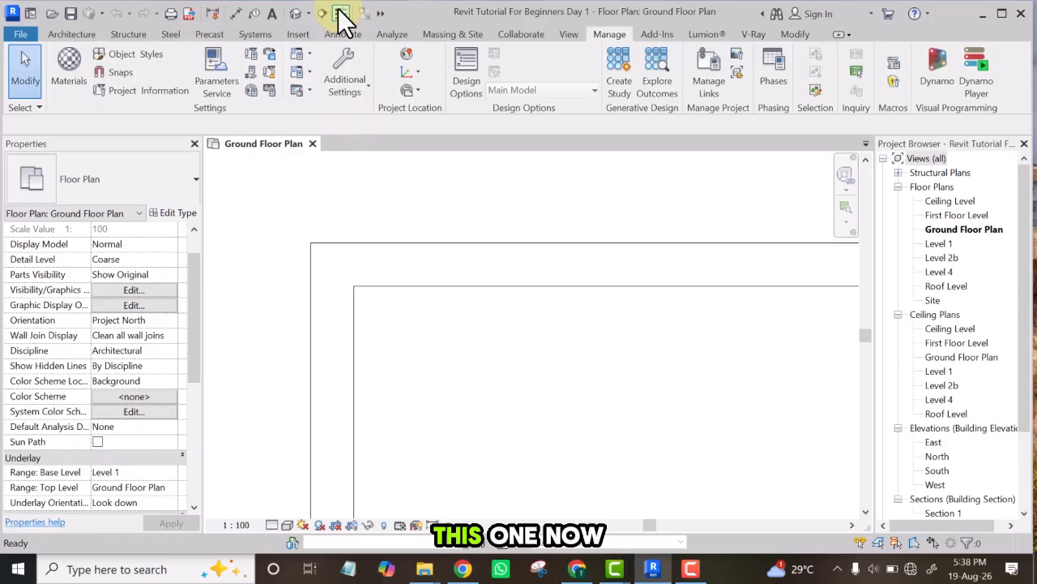
left_click(339, 15)
scroll(478, 234, "down", 2)
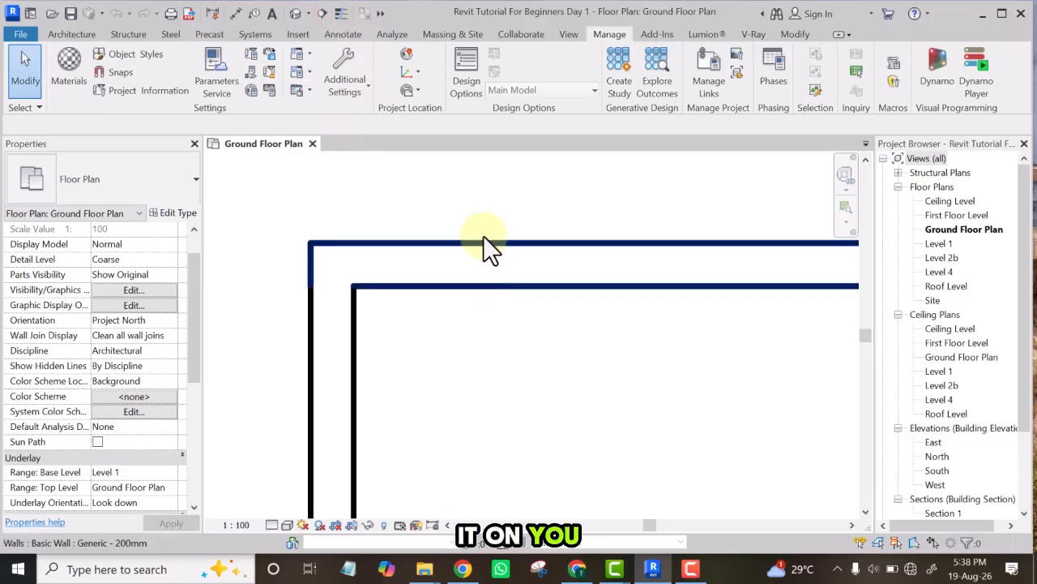
scroll(340, 217, "down", 2)
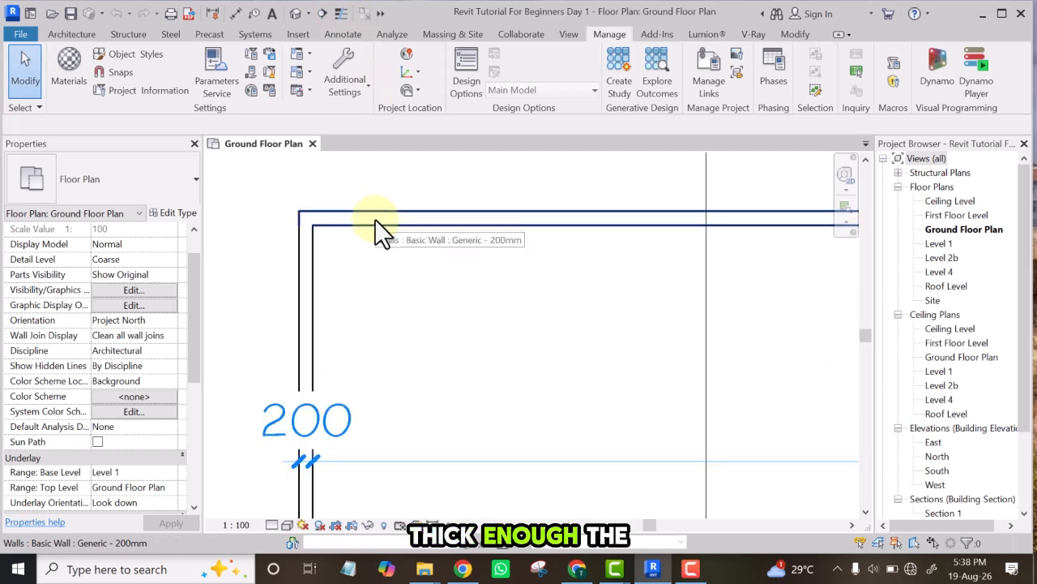
scroll(373, 219, "up", 6)
scroll(498, 245, "down", 3)
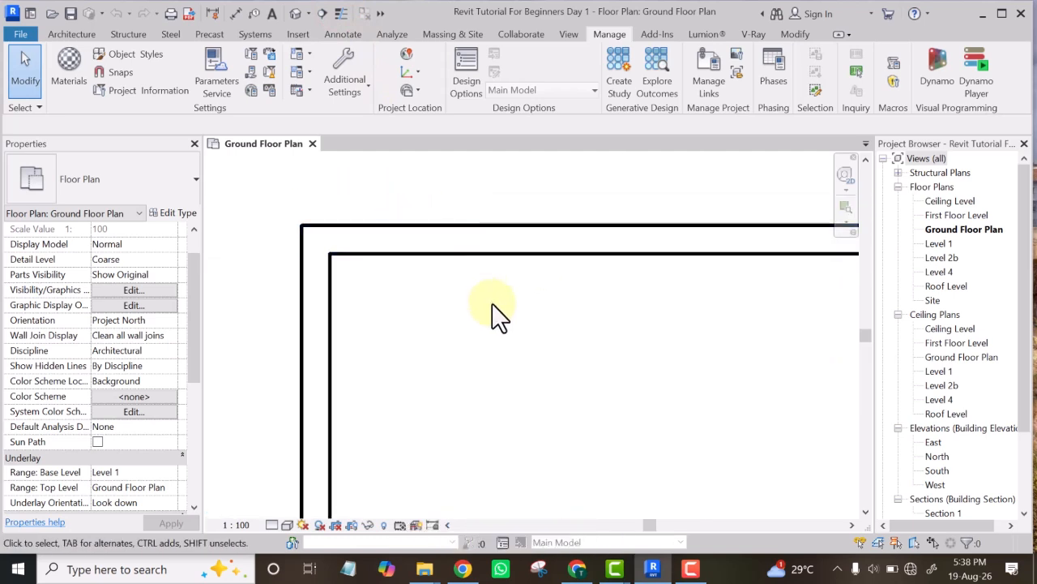
Step: Select the two walls meeting at the plan's upper-left corner and open the Object Styles settings
scroll(405, 223, "up", 1)
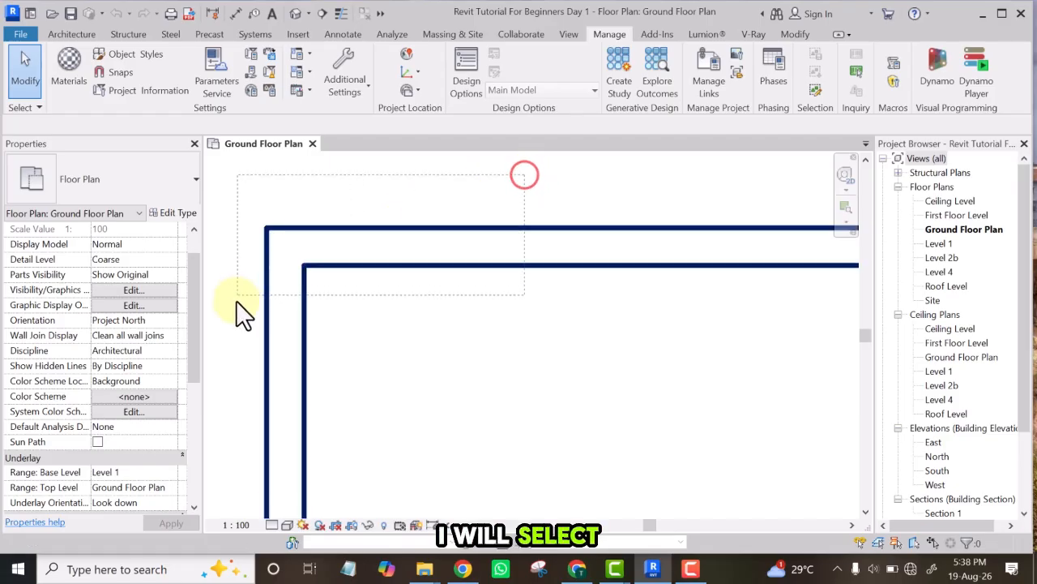
left_click(235, 329)
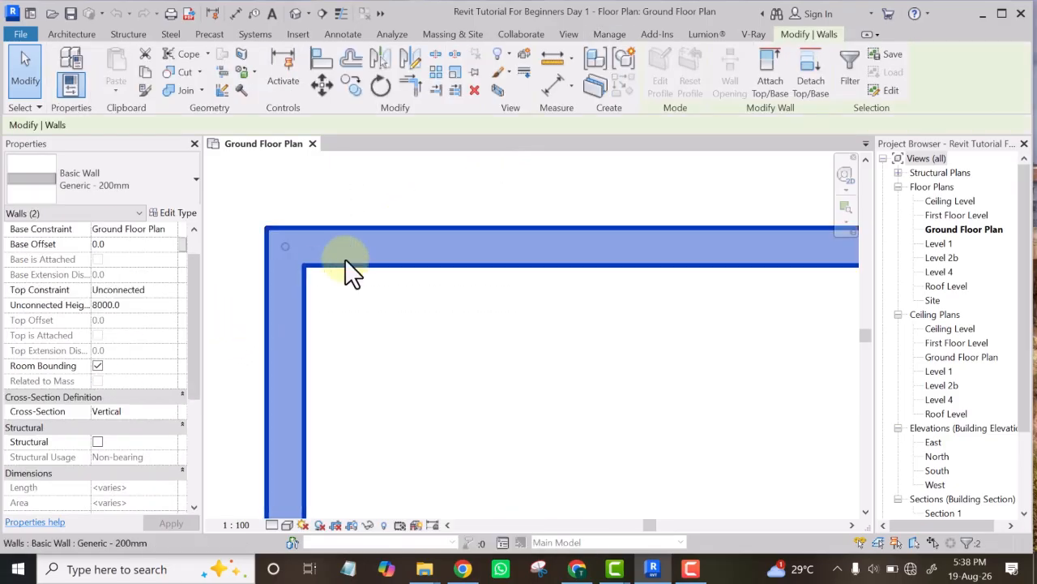
left_click(609, 32)
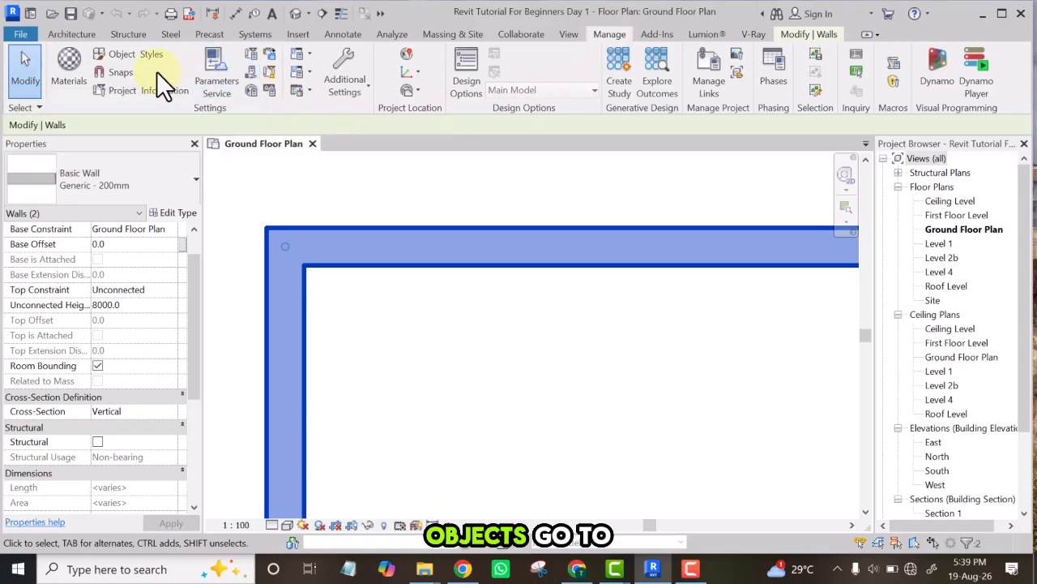
left_click(118, 54)
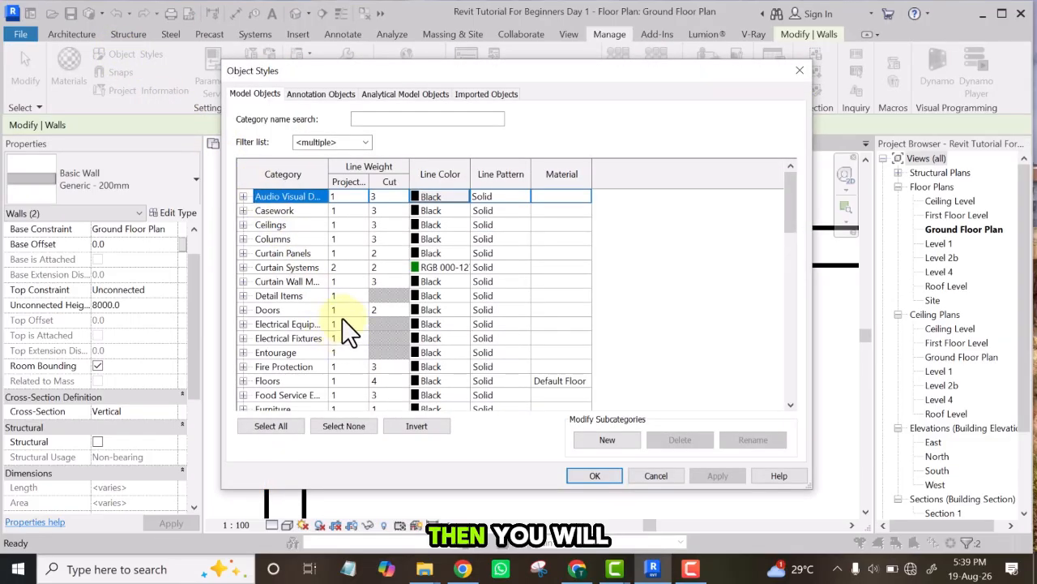
Step: Find the Walls category among the model objects and widen the Projection line weight column to show its full heading
scroll(295, 235, "down", 5)
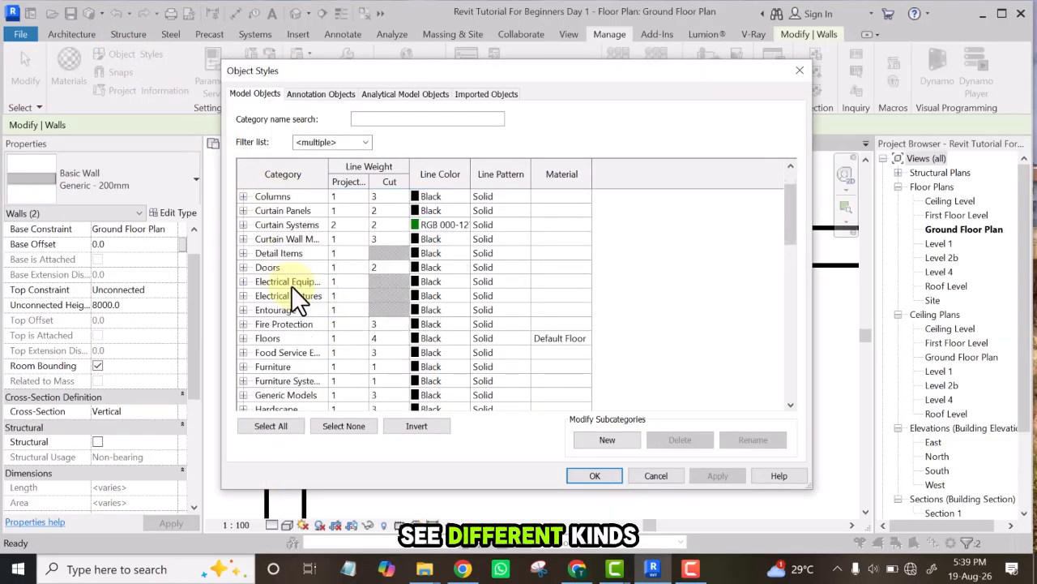
scroll(294, 264, "down", 4)
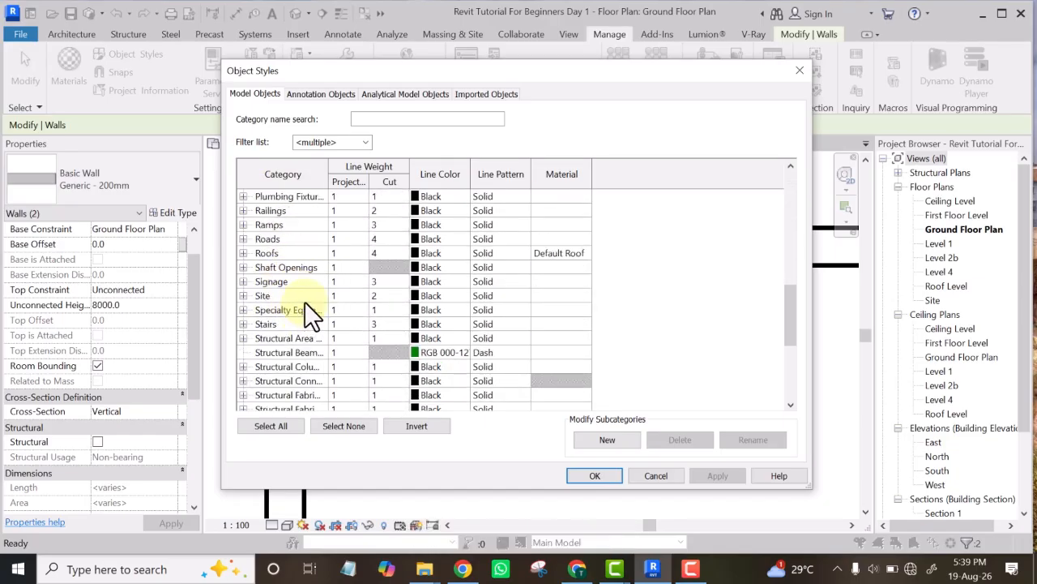
scroll(285, 321, "down", 4)
scroll(336, 365, "down", 4)
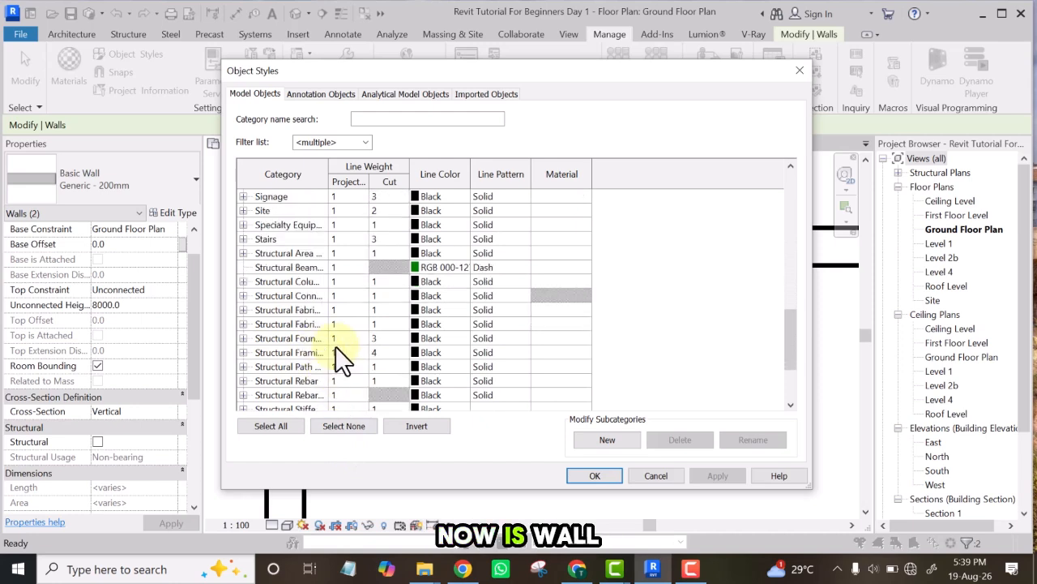
left_click_drag(792, 351, 791, 382)
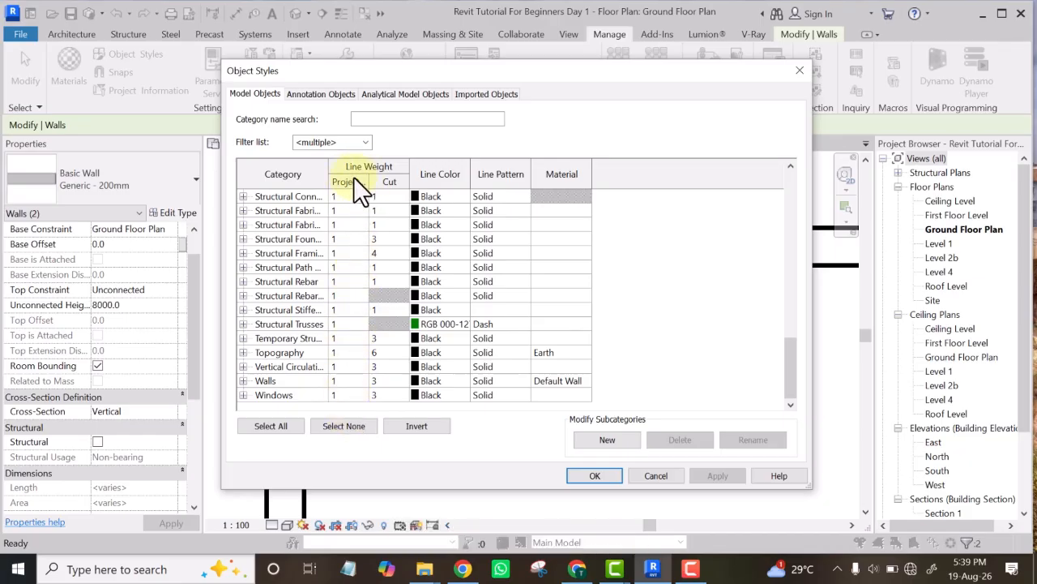
left_click_drag(369, 176, 387, 176)
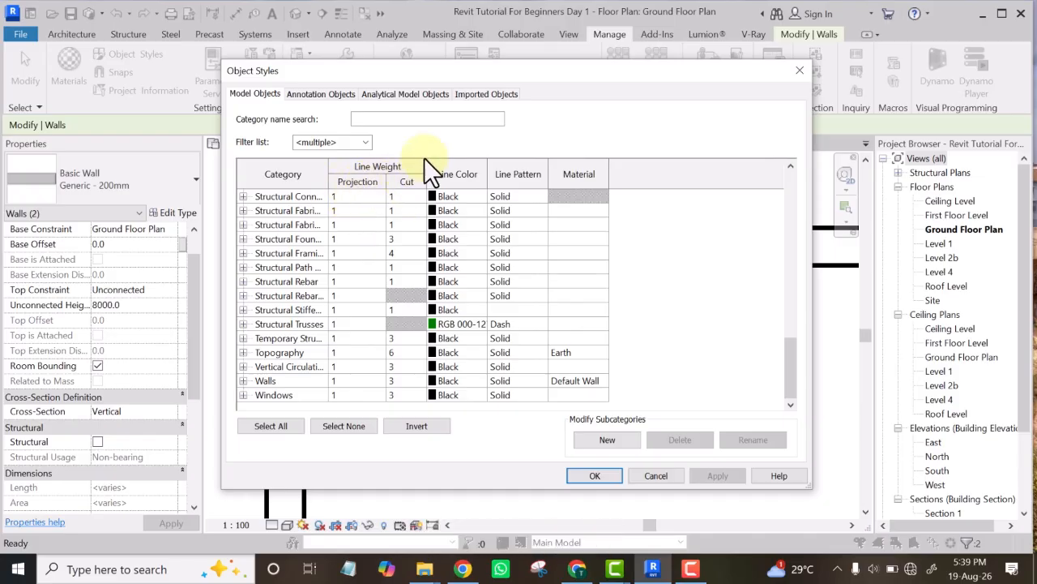
Step: Set the Walls category's projection line weight to 2 in the object styles
left_click_drag(400, 70, 646, 87)
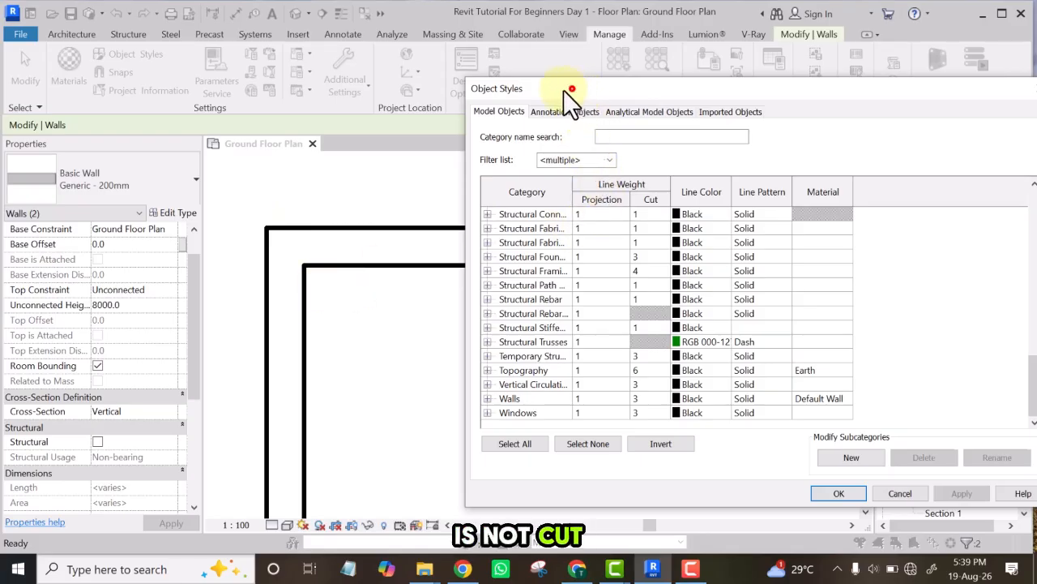
left_click_drag(563, 90, 367, 91)
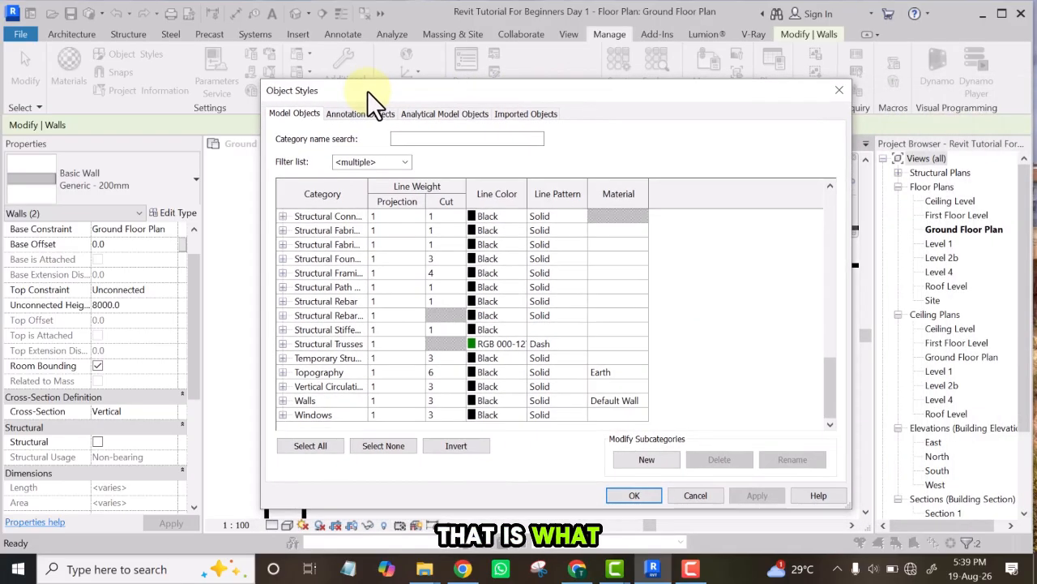
left_click(415, 399)
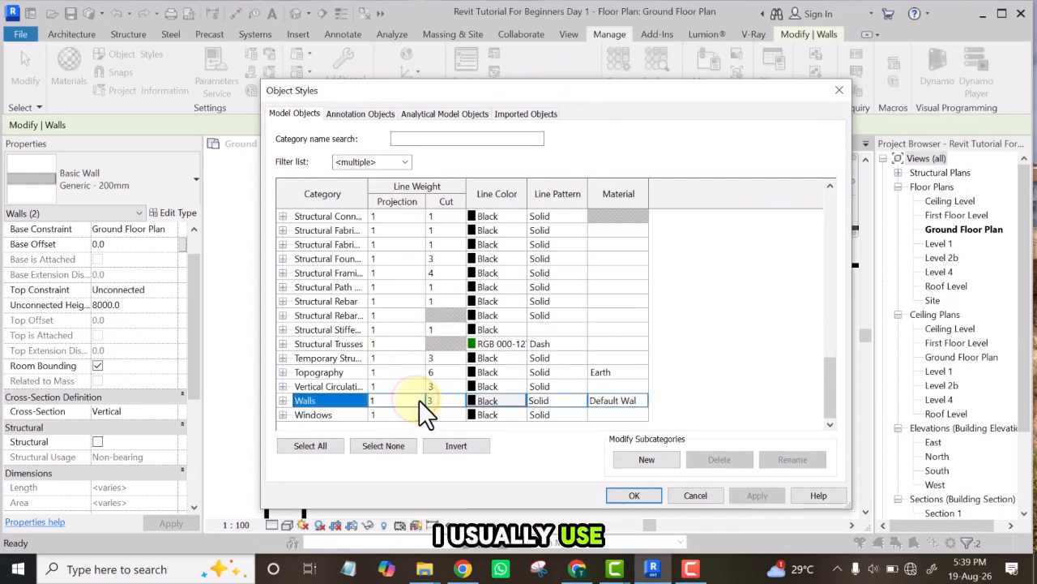
left_click(419, 400)
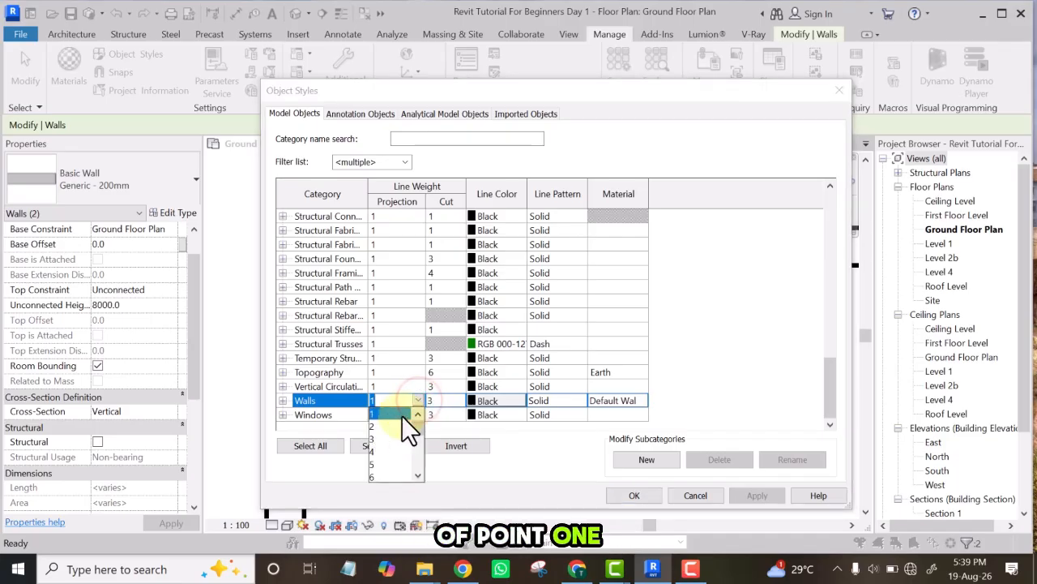
left_click(373, 422)
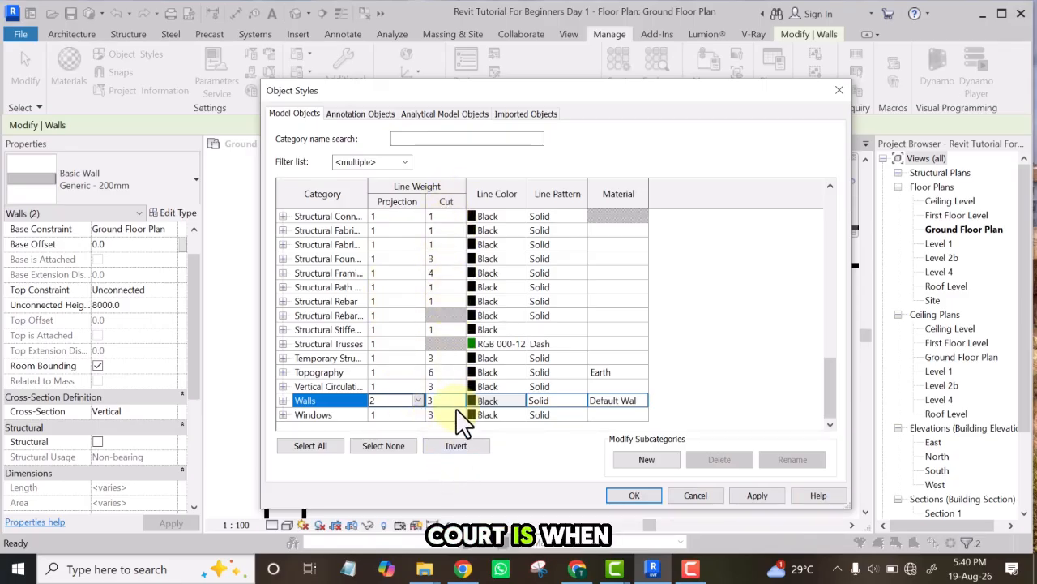
Step: Set the Walls category's cut line weight to 7
left_click_drag(442, 96, 705, 93)
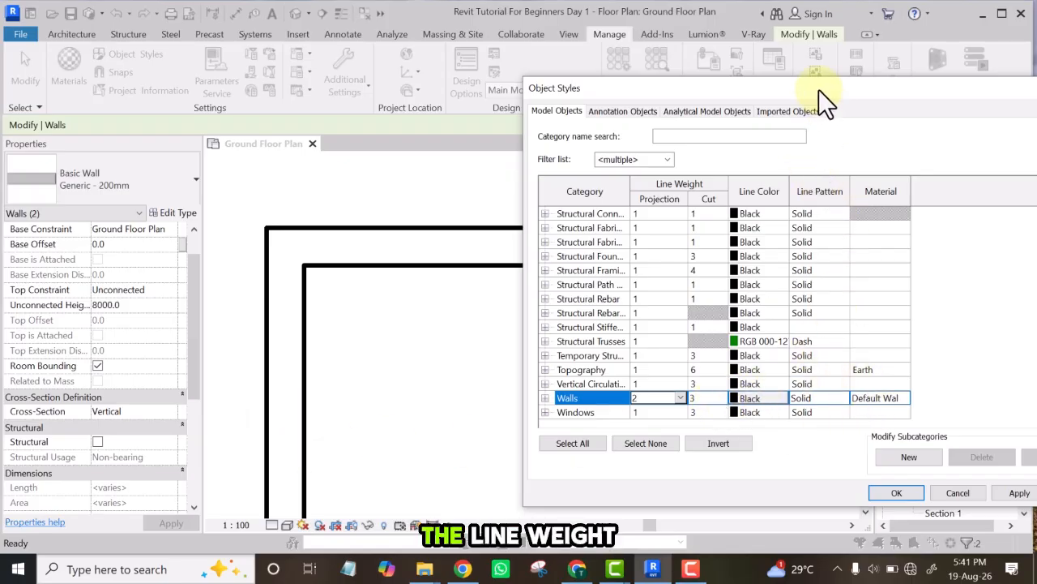
left_click_drag(818, 89, 559, 66)
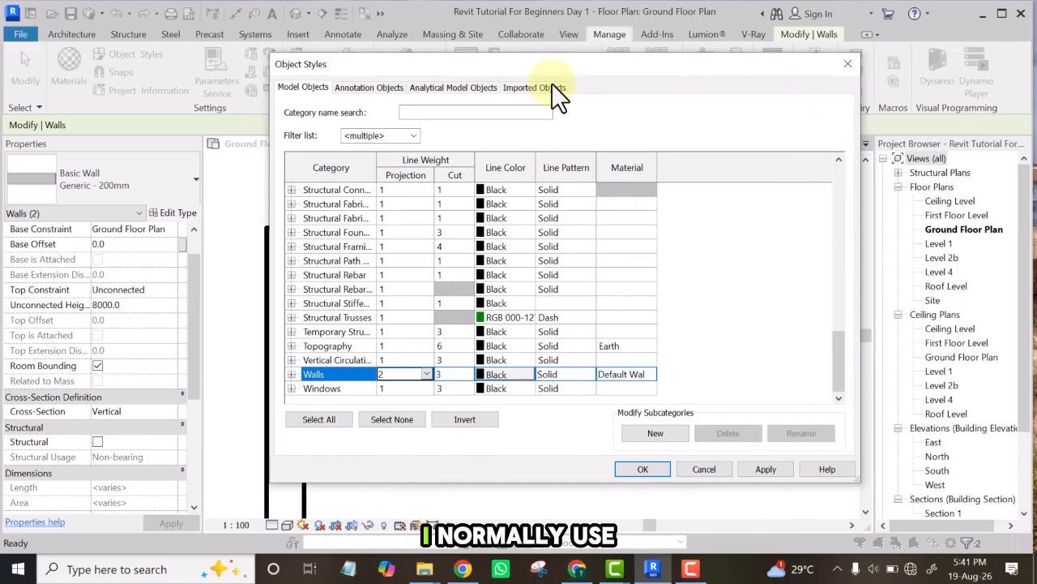
left_click(467, 373)
left_click(468, 373)
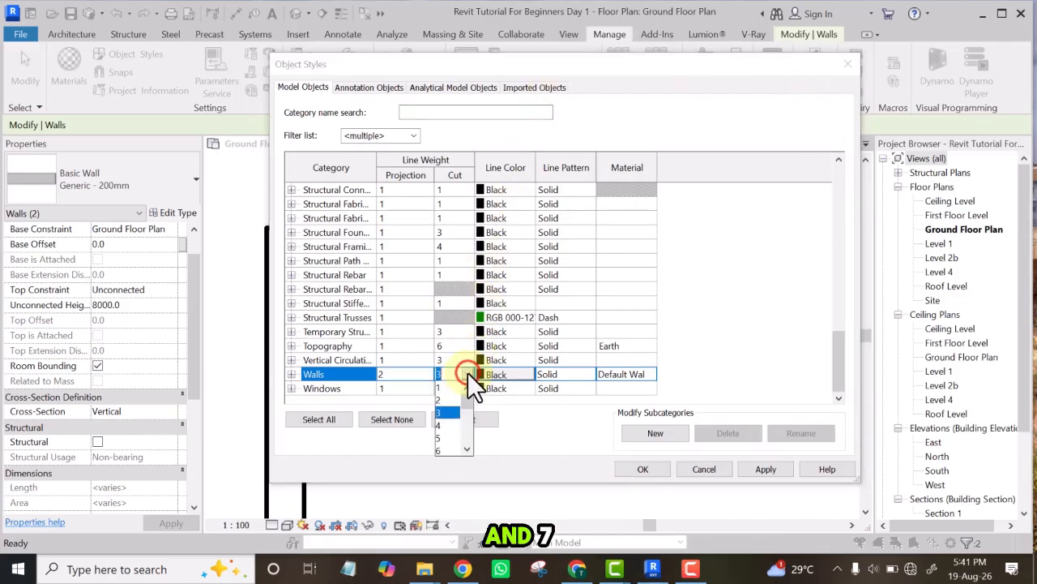
left_click(466, 448)
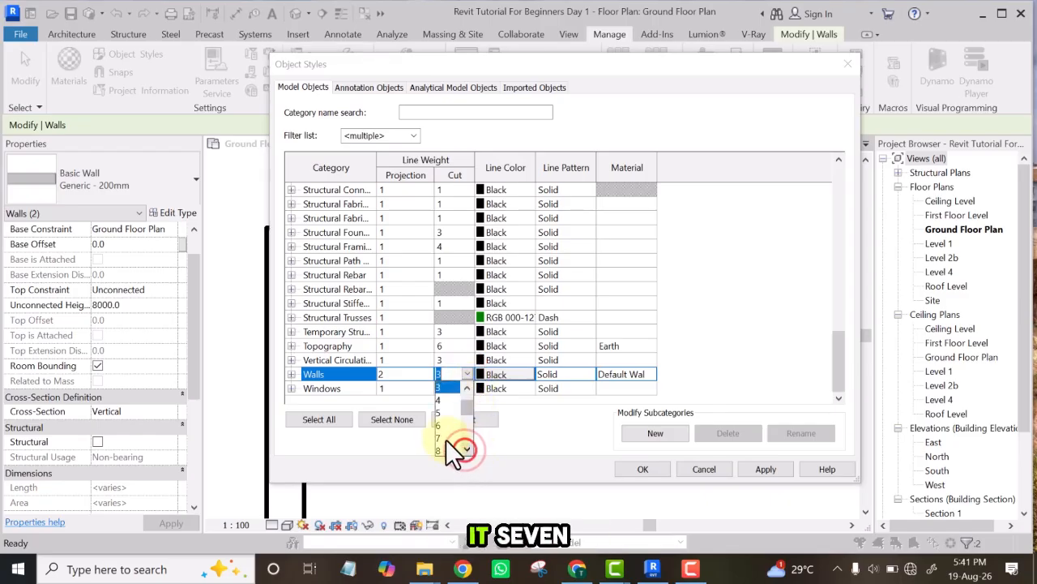
left_click(438, 438)
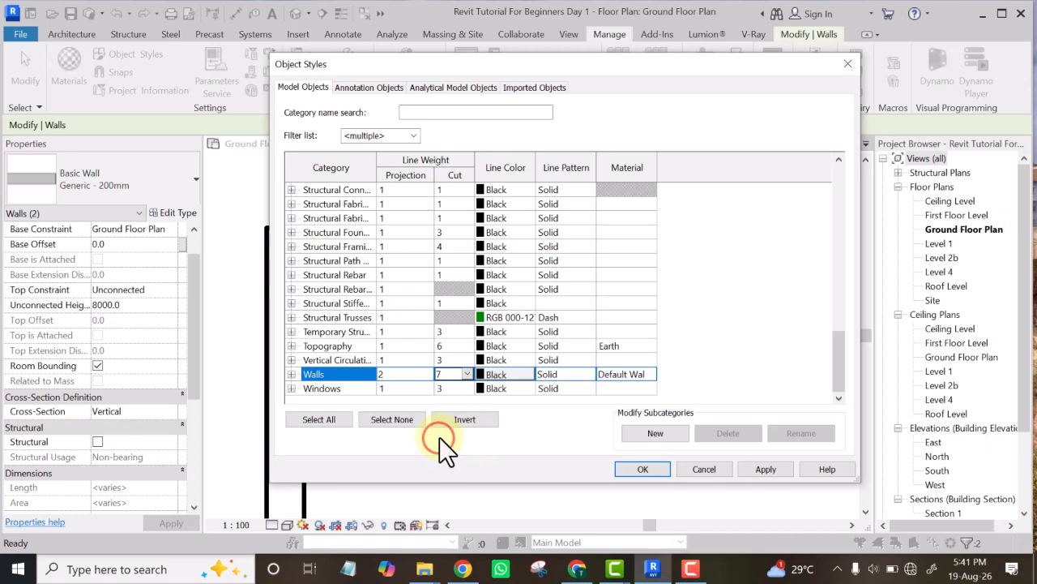
Step: Set the Walls category's line color to dark red RGB 128-000-000, then apply and close the object styles
left_click(479, 373)
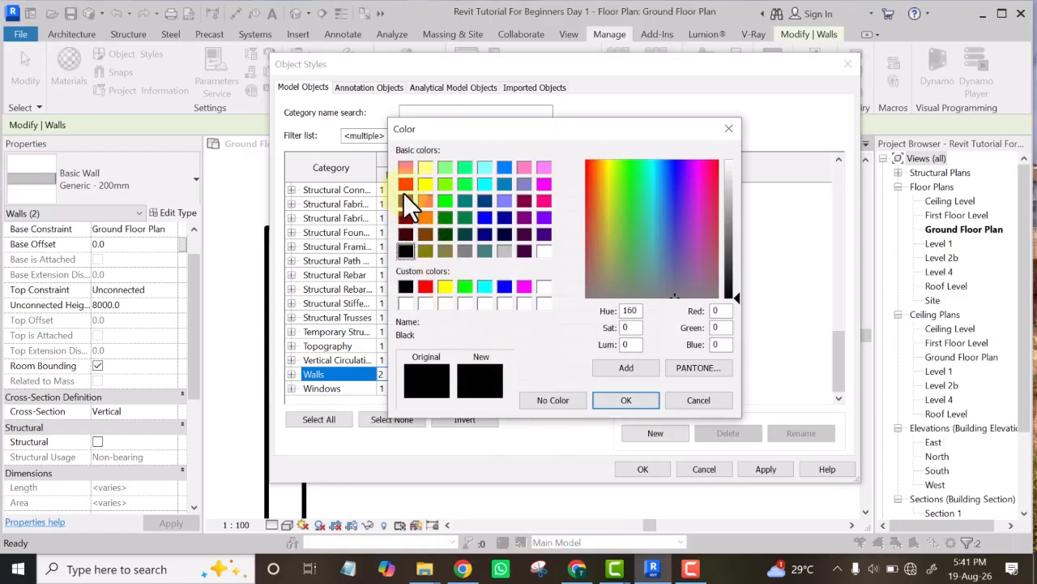
left_click(403, 215)
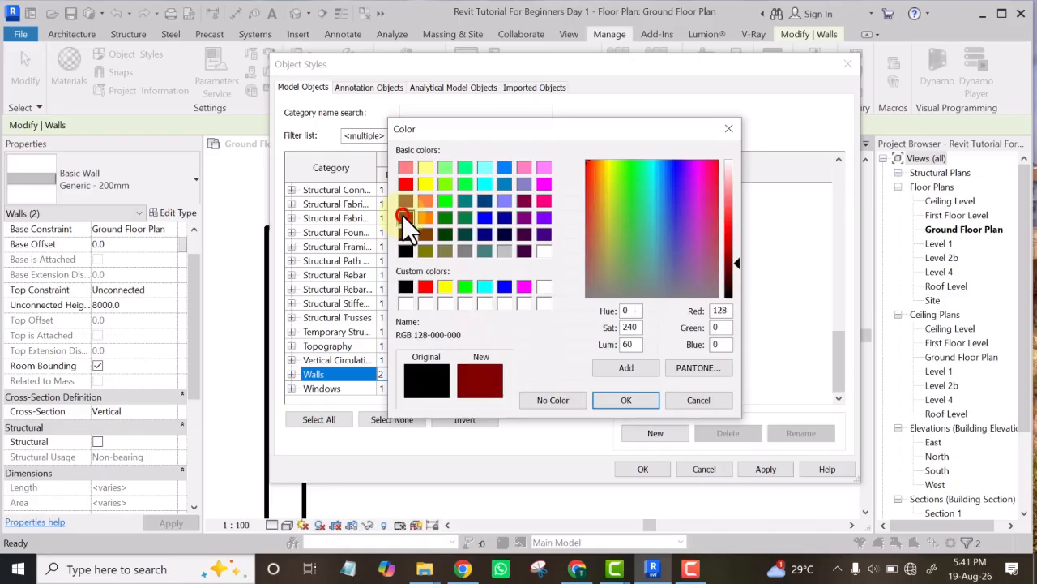
left_click(624, 400)
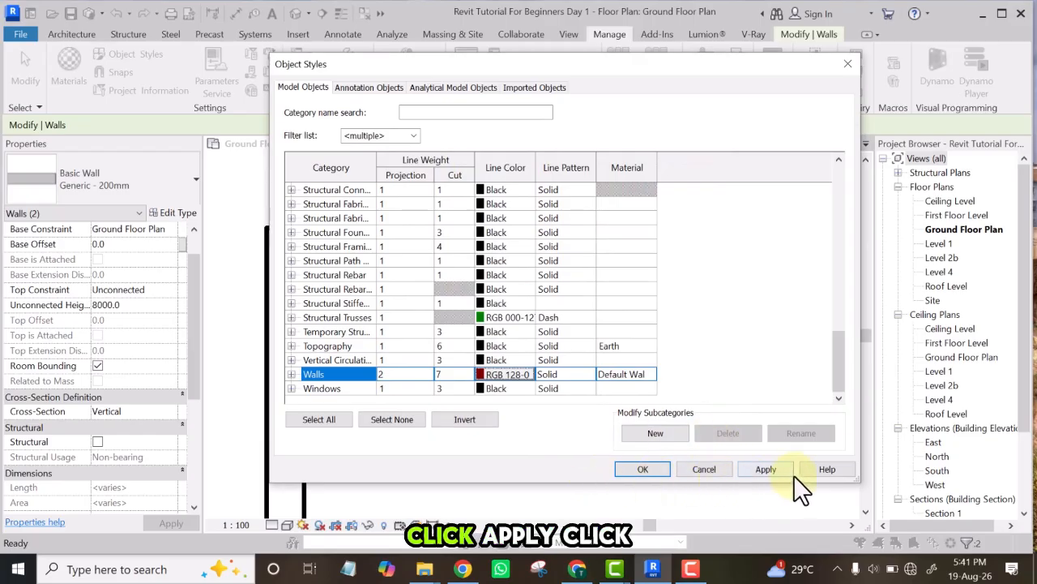
left_click(765, 468)
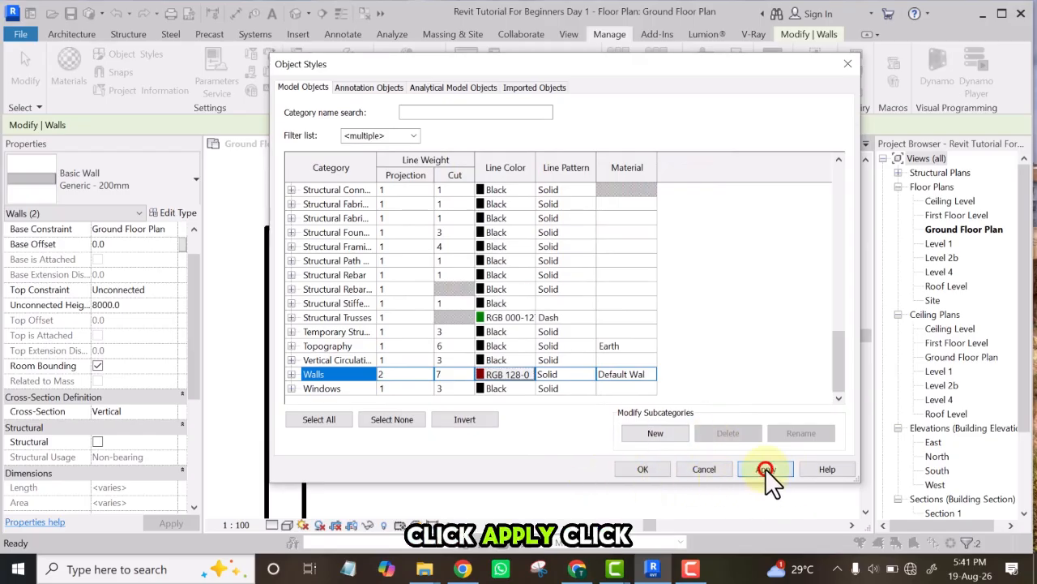
left_click(642, 468)
left_click(377, 304)
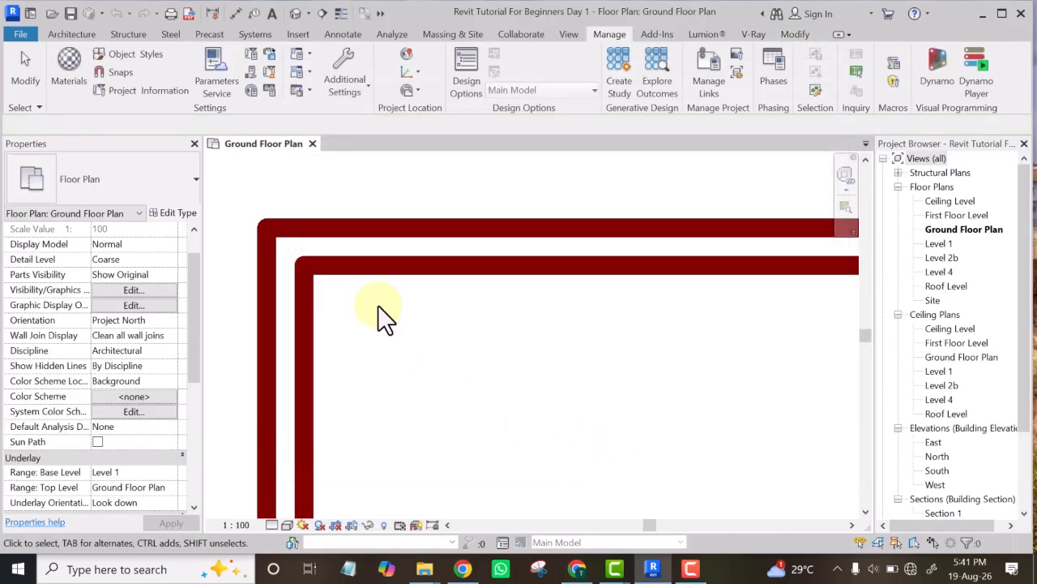
Step: Examine the line thickness and color of the walls at the plan's upper-left corner and at the 200 mm wall dimension
scroll(346, 274, "down", 4)
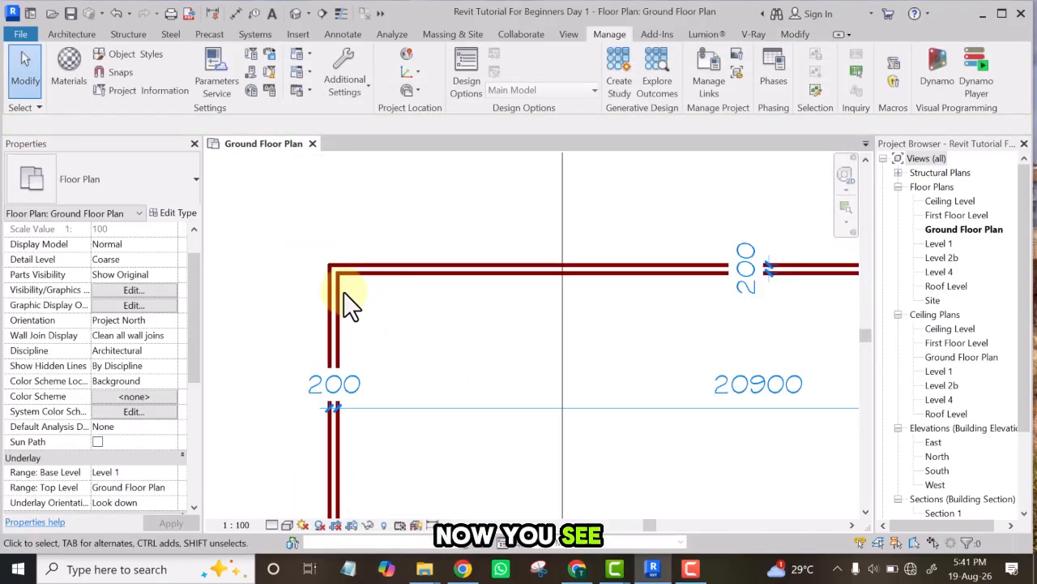
scroll(347, 276, "up", 5)
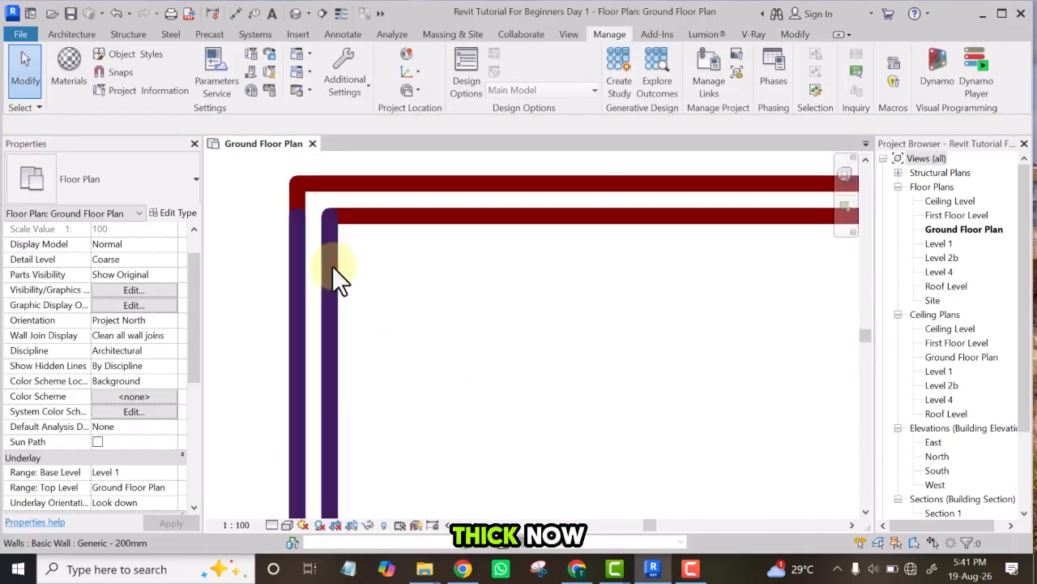
scroll(368, 304, "down", 4)
scroll(389, 314, "down", 3)
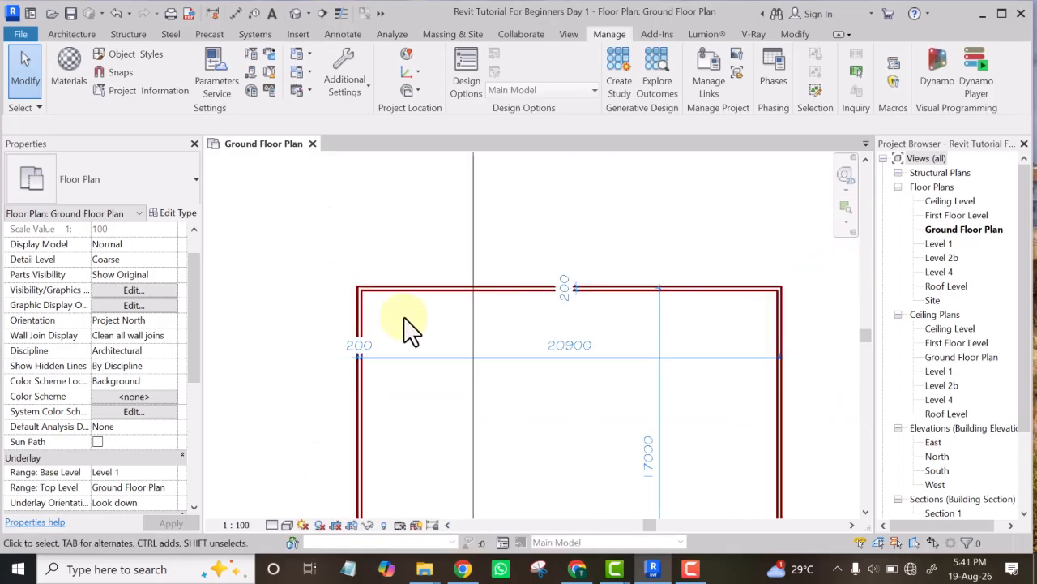
scroll(357, 303, "up", 4)
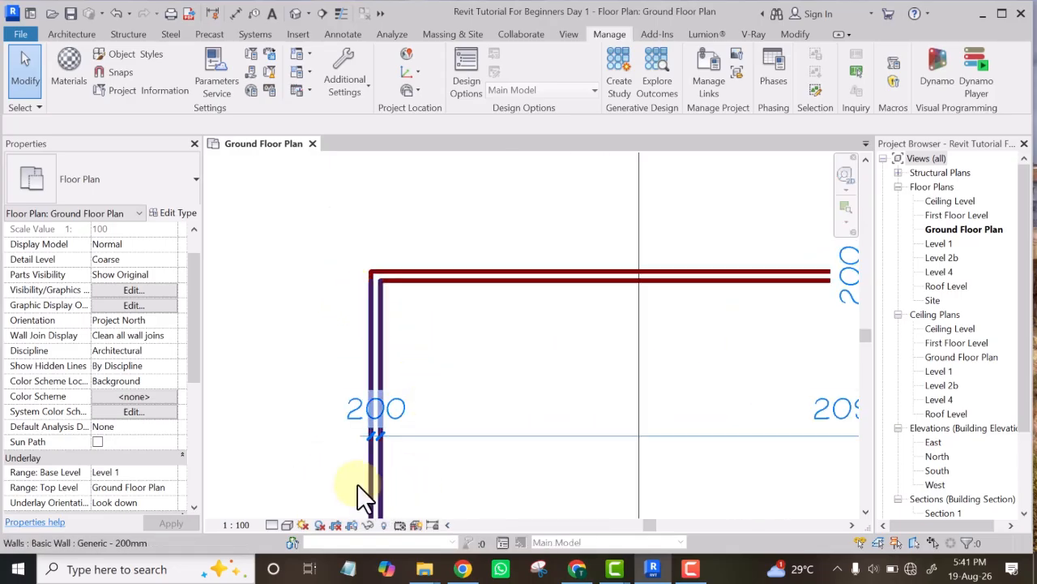
scroll(381, 442, "up", 5)
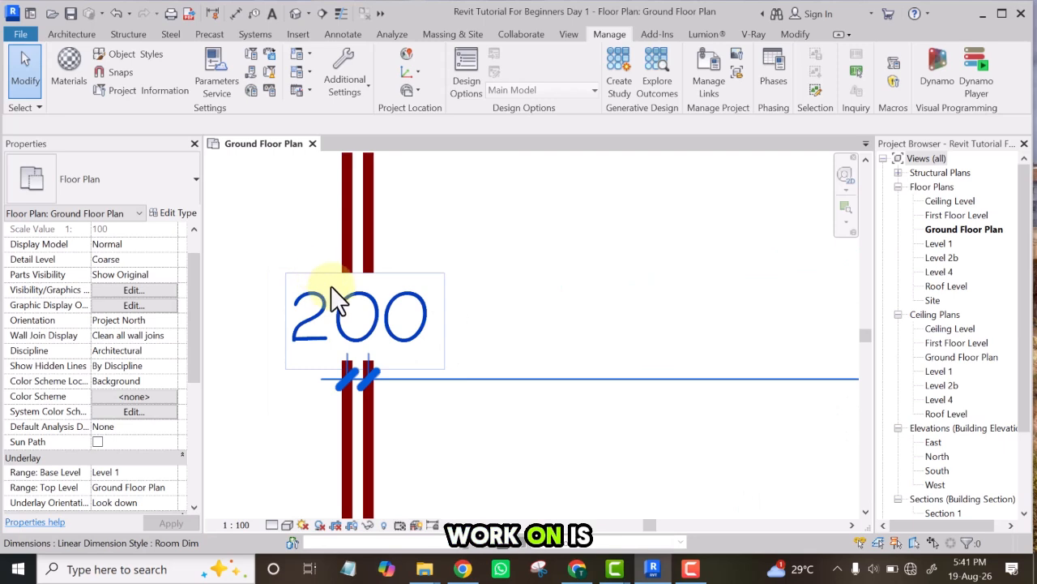
scroll(351, 364, "down", 3)
scroll(334, 316, "up", 1)
scroll(337, 332, "up", 5)
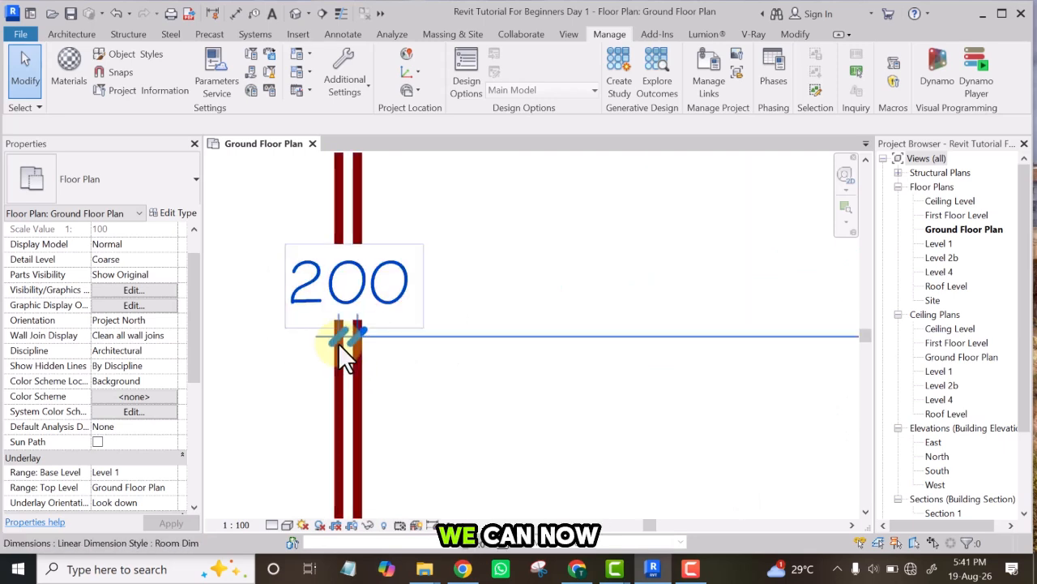
scroll(360, 364, "down", 4)
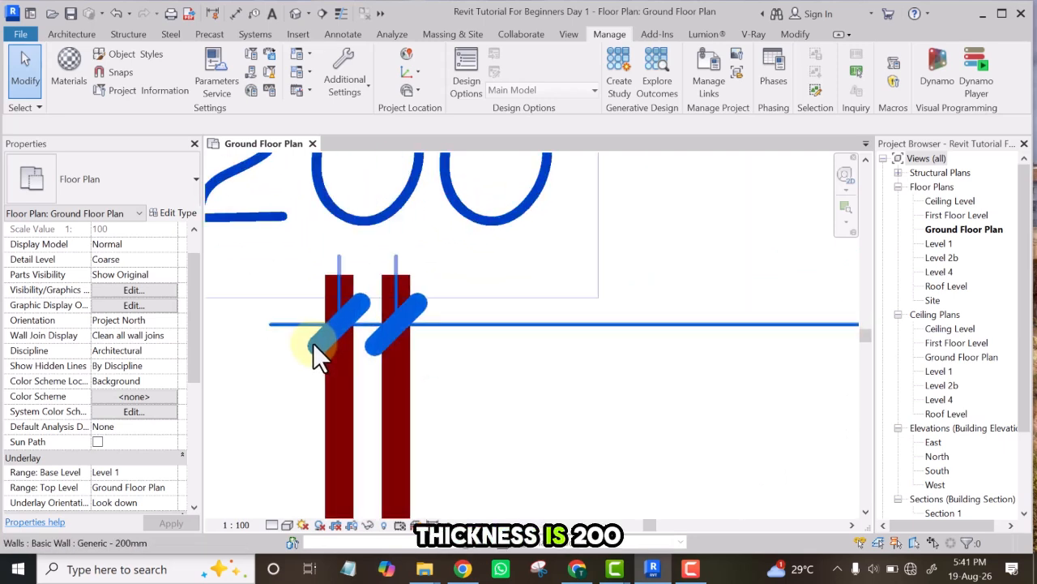
scroll(361, 365, "down", 2)
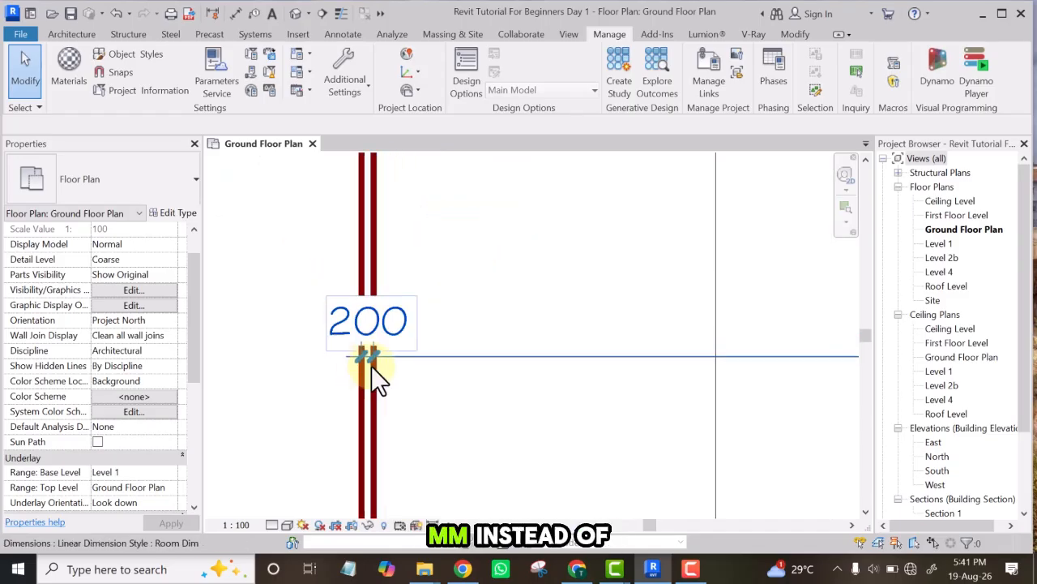
scroll(442, 364, "down", 2)
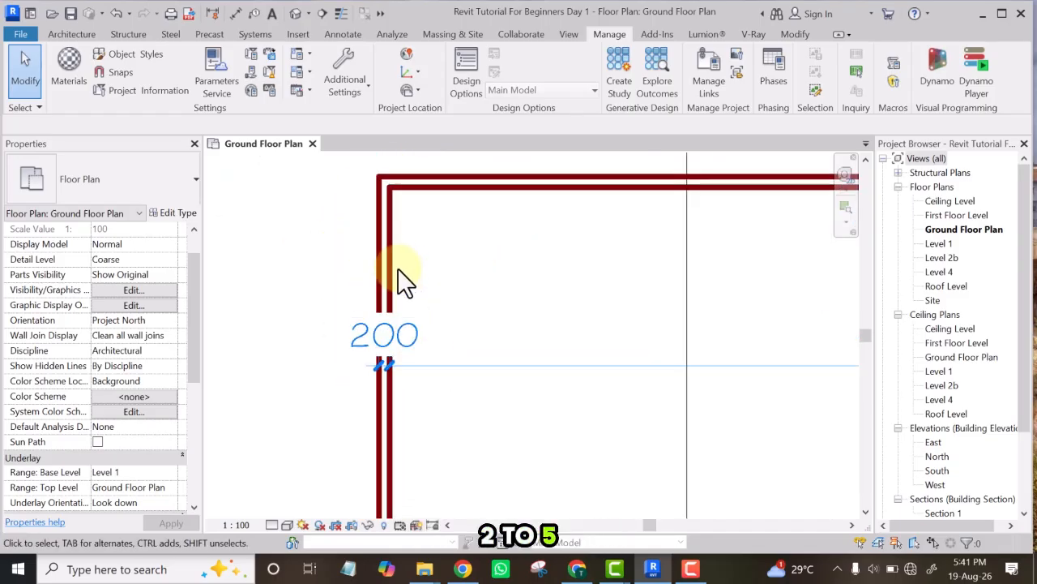
scroll(403, 202, "up", 3)
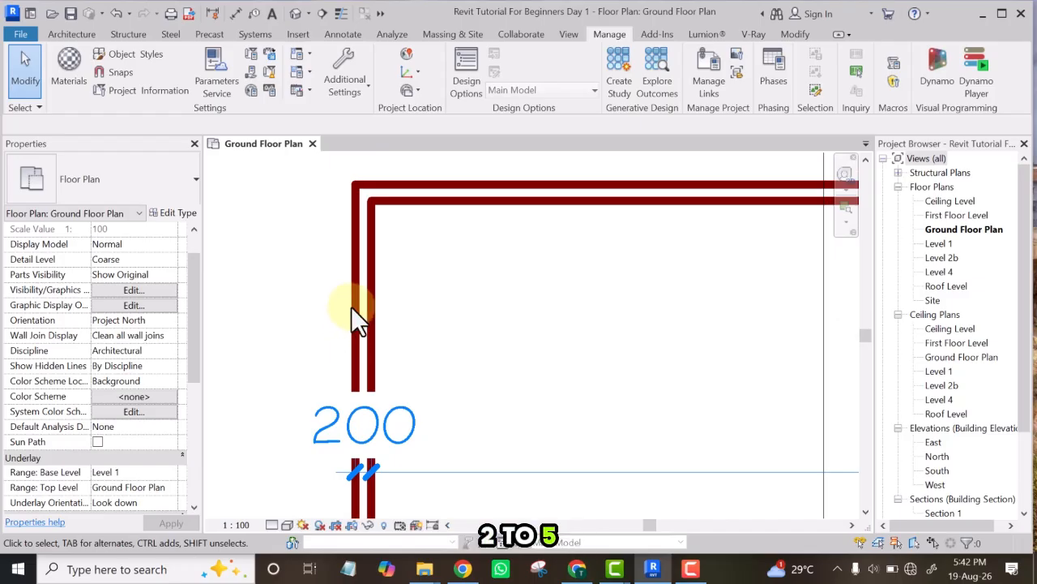
scroll(354, 317, "down", 1)
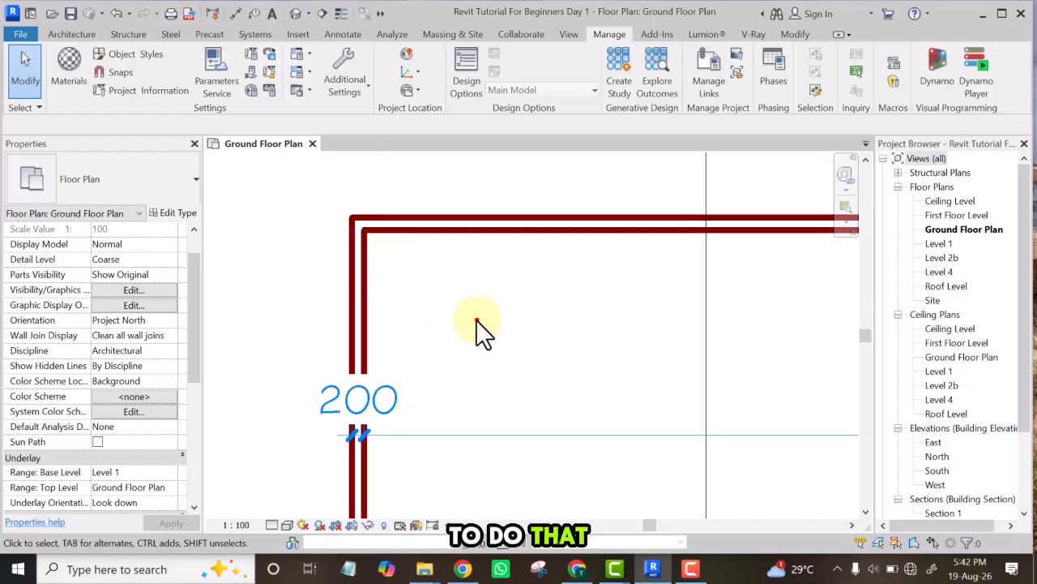
Step: Select the two walls meeting at the plan's upper-left corner and duplicate their wall type as "225 wall"
left_click_drag(478, 318, 314, 183)
scroll(315, 183, "down", 5)
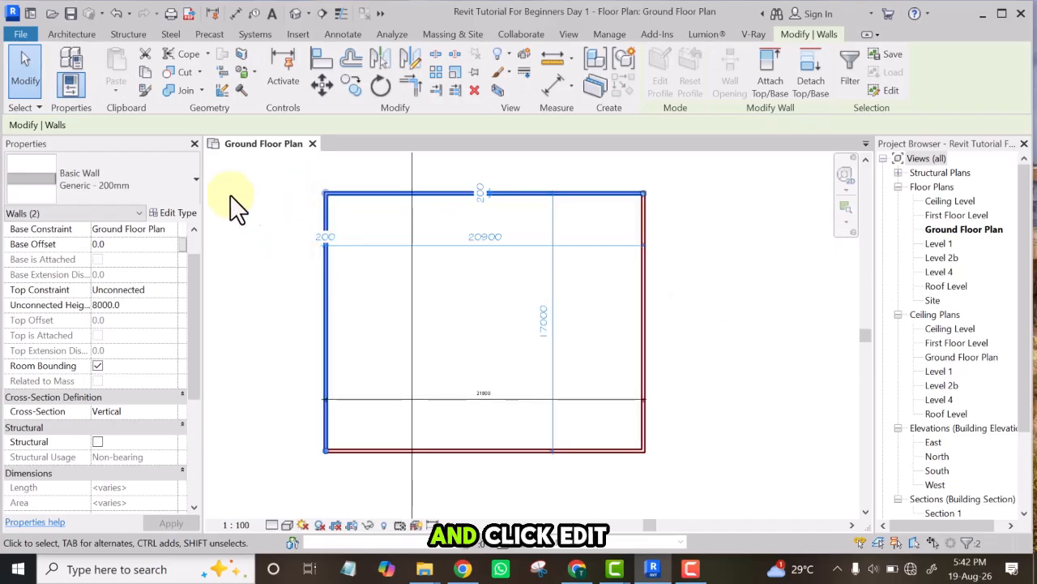
left_click(170, 212)
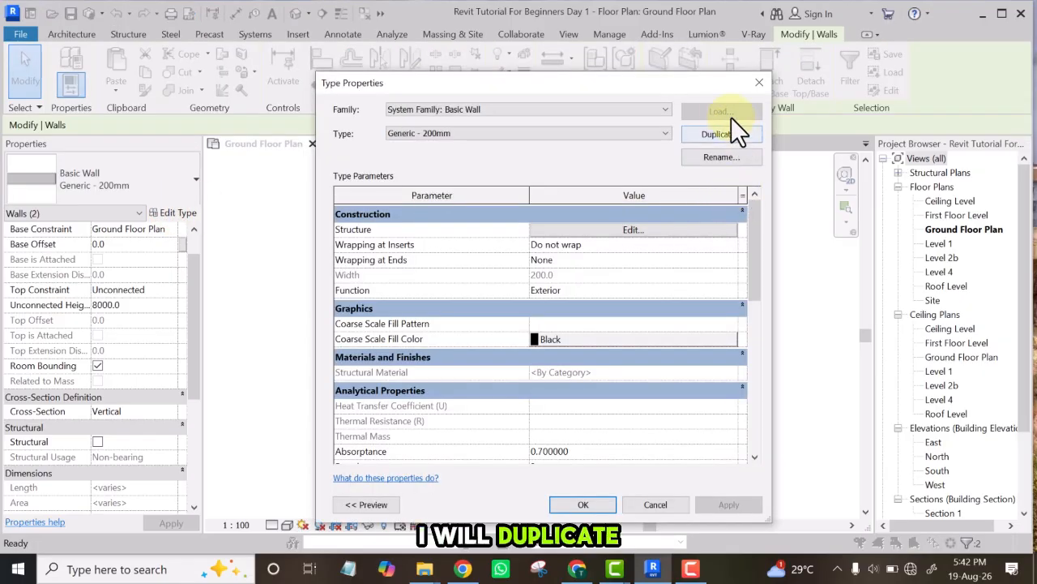
left_click(713, 133)
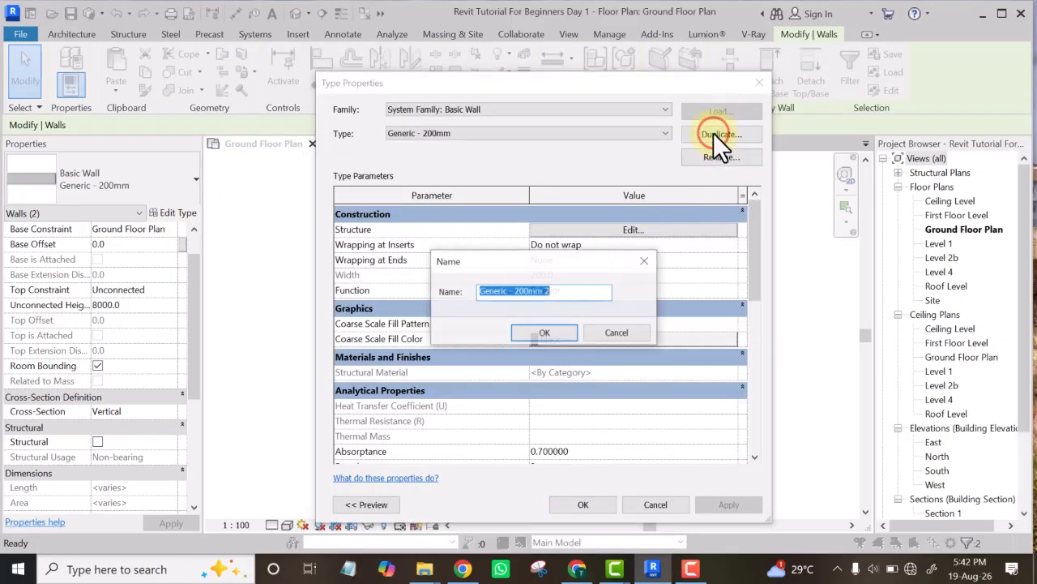
left_click(556, 292)
type("2")
left_click_drag(554, 289, 460, 298)
type("22")
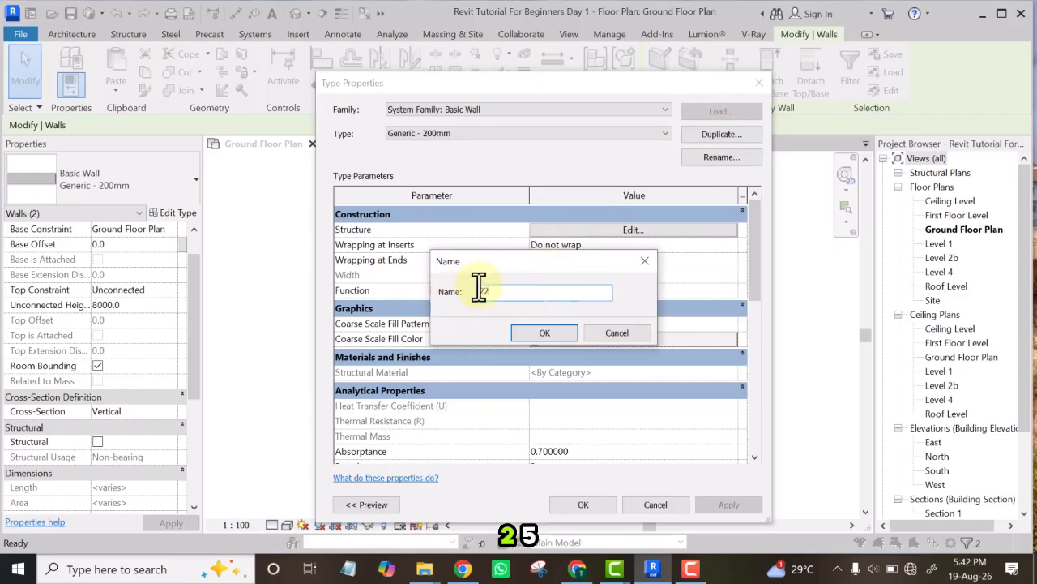
key("BackSpace")
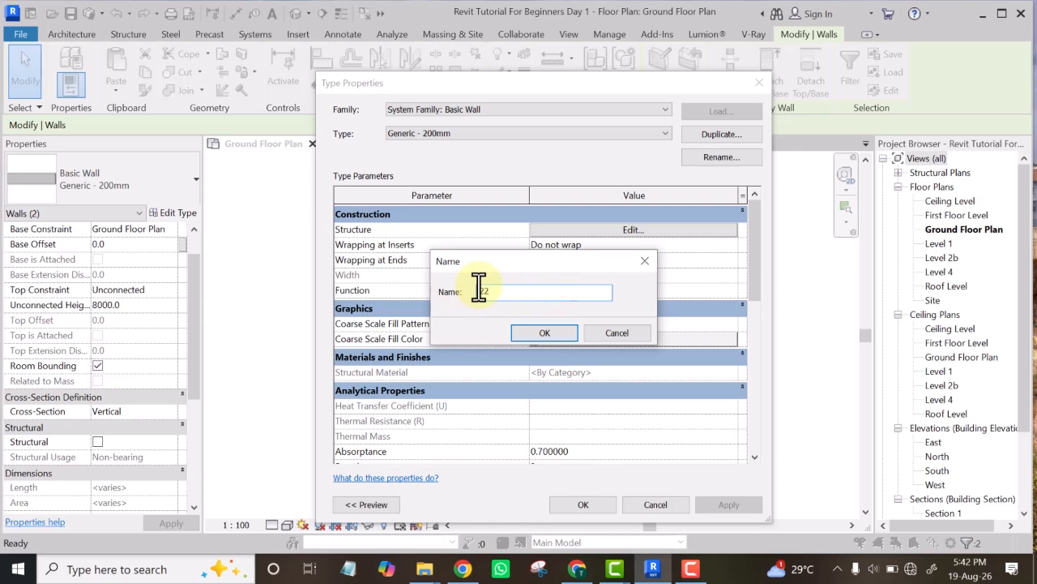
type("5 wall")
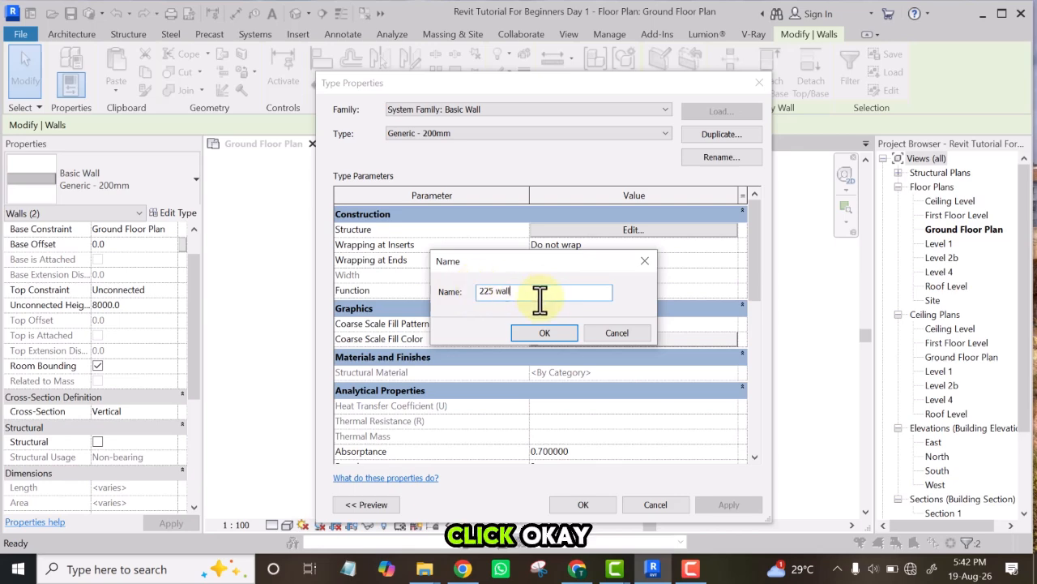
left_click(539, 331)
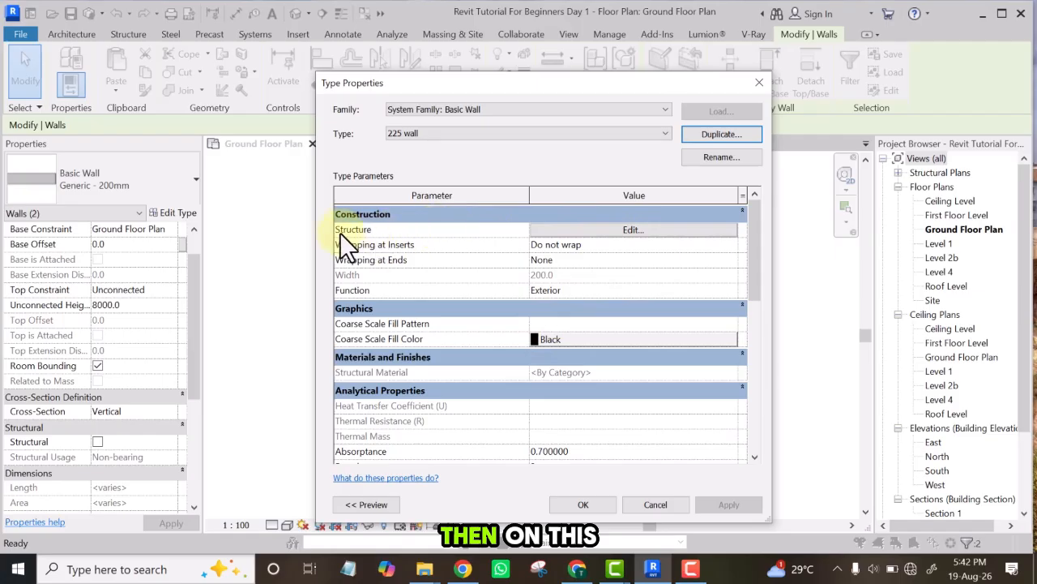
Step: Set the thickness of the 225 wall type's structure layer to 225 mm
left_click(632, 228)
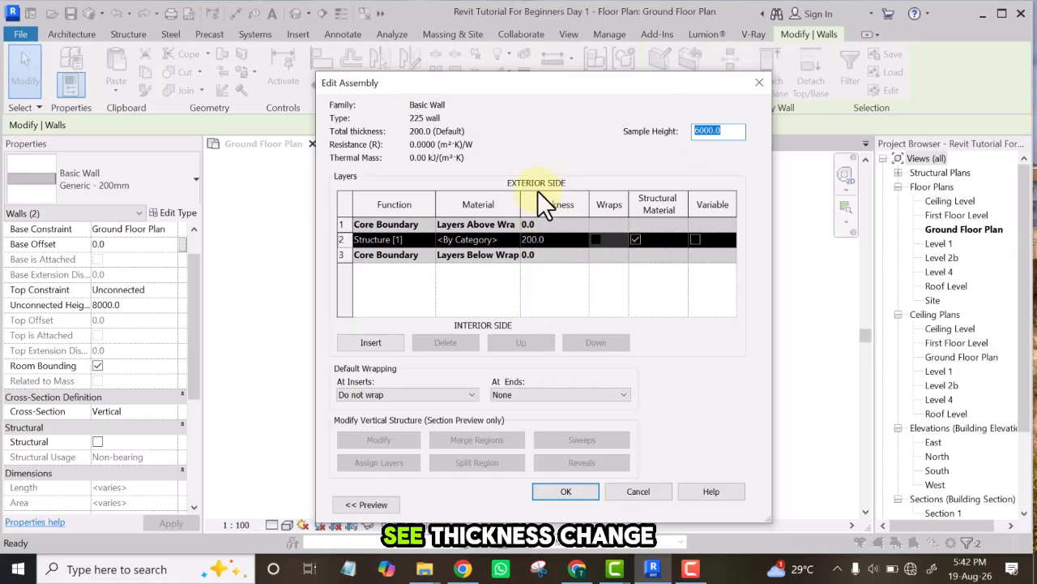
left_click(548, 236)
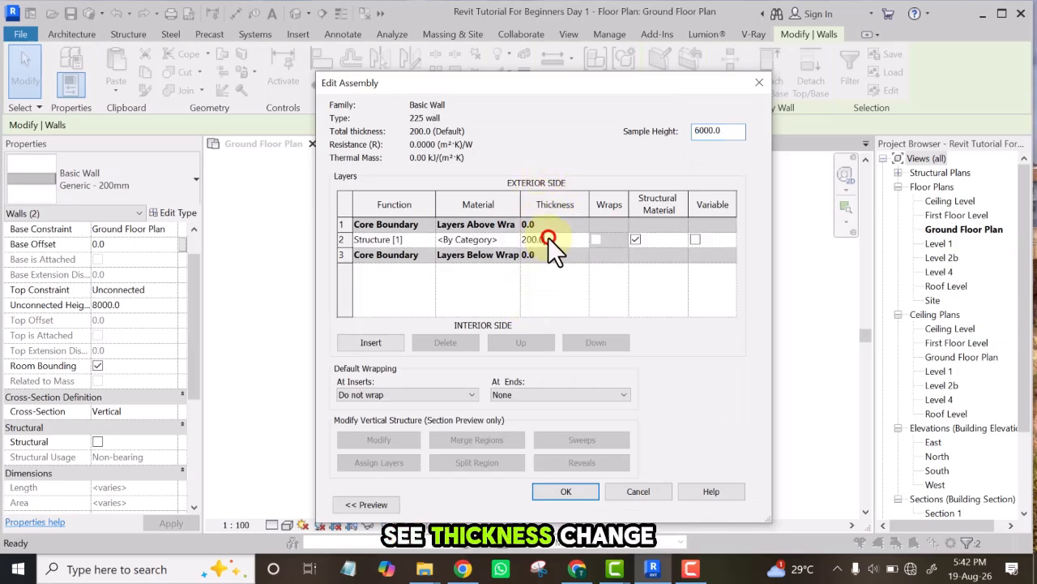
double_click(548, 237)
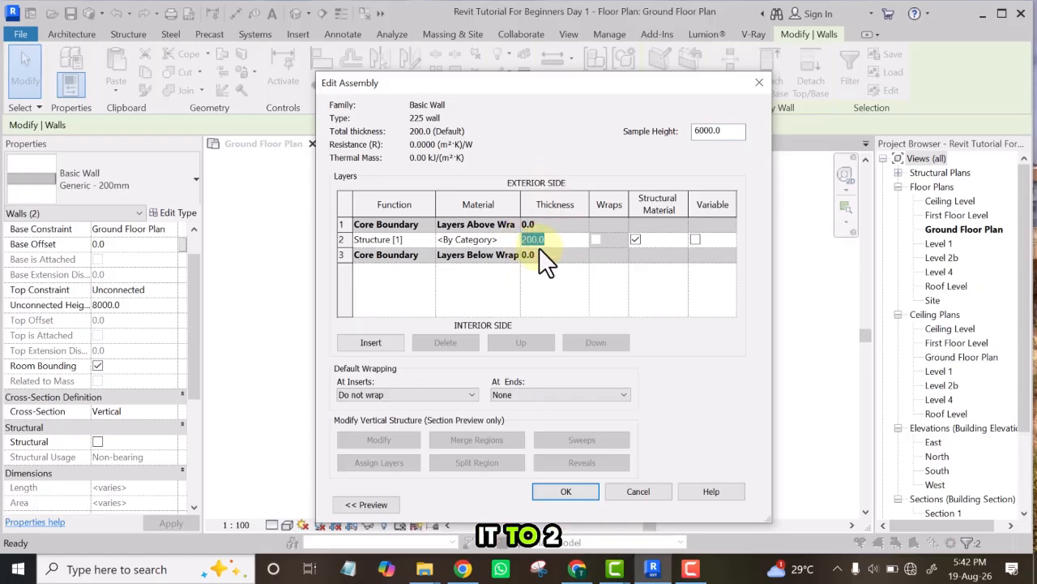
type("225")
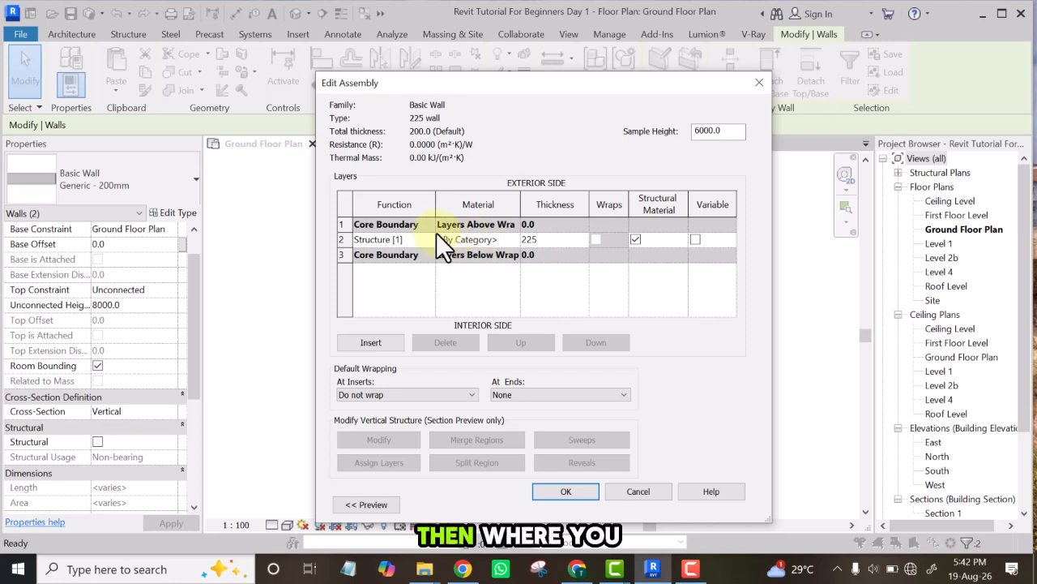
Step: Open the material selection for the structure layer and search the project materials for "wall"
left_click(512, 240)
left_click(514, 241)
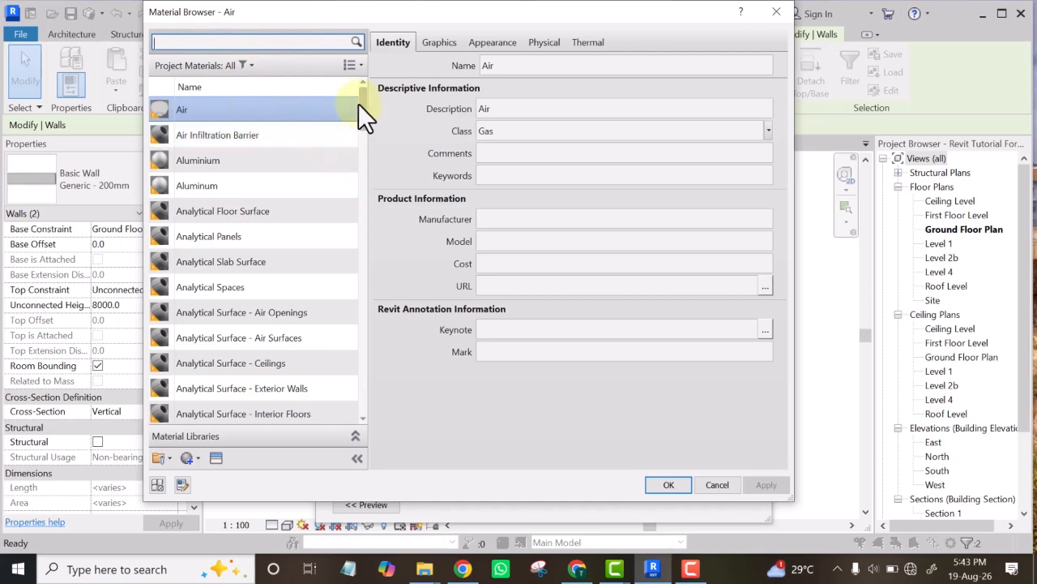
left_click_drag(360, 100, 305, 30)
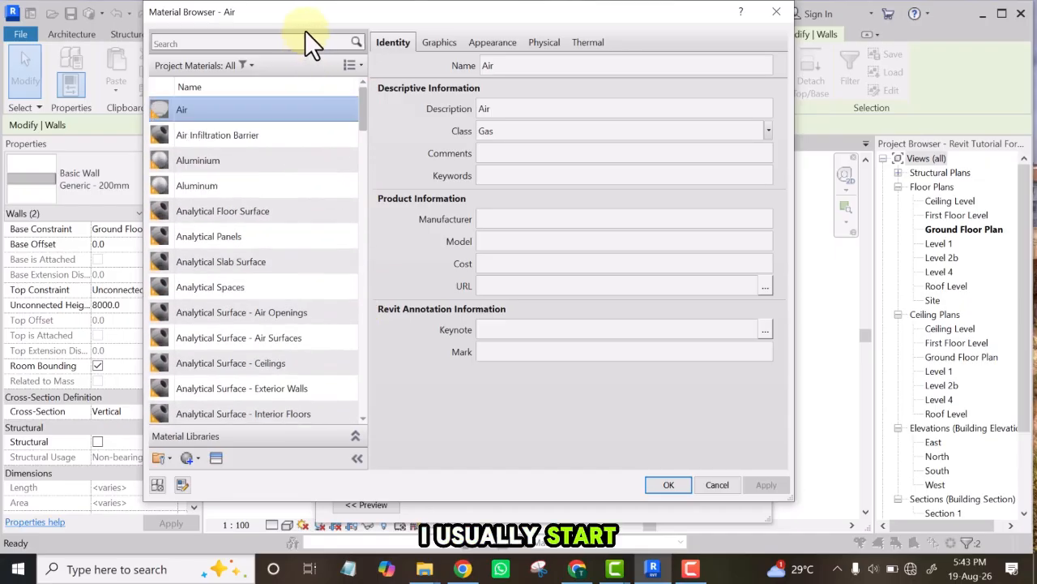
left_click(197, 45)
type("w")
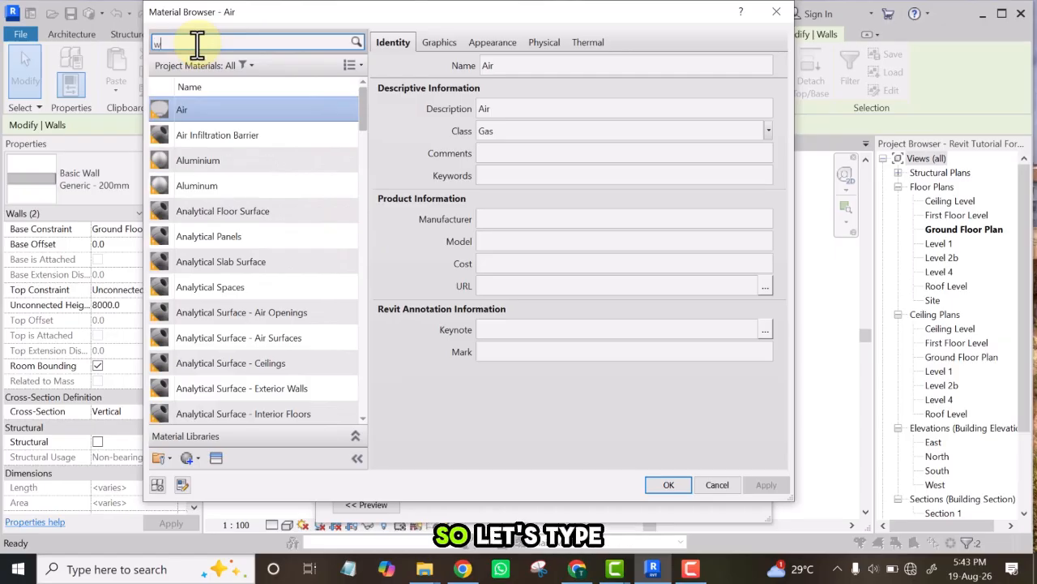
type("all")
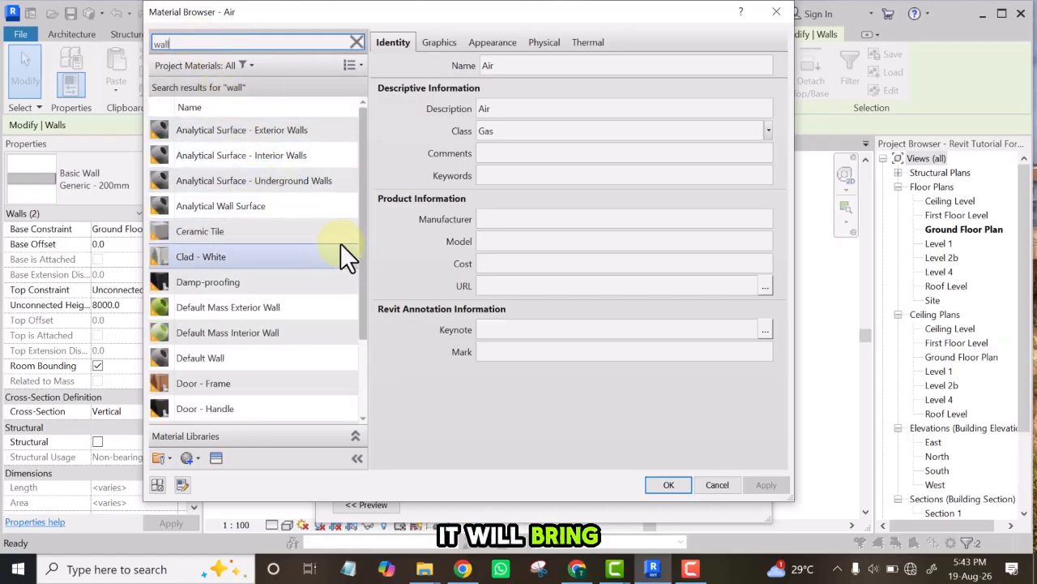
Step: Duplicate the Default Wall material and name the copy "225 wall Material"
left_click(191, 354)
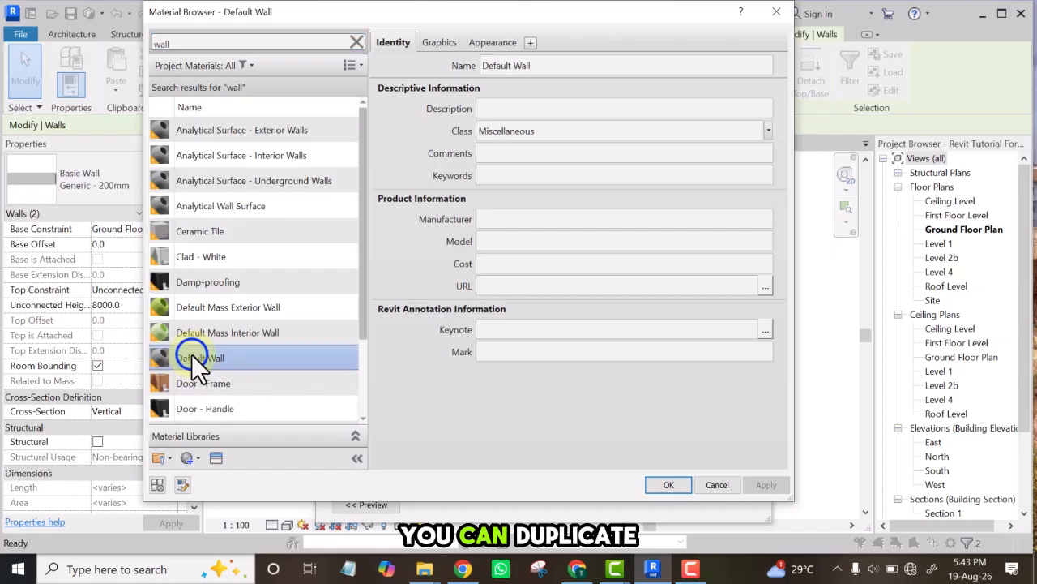
right_click(191, 354)
left_click(245, 378)
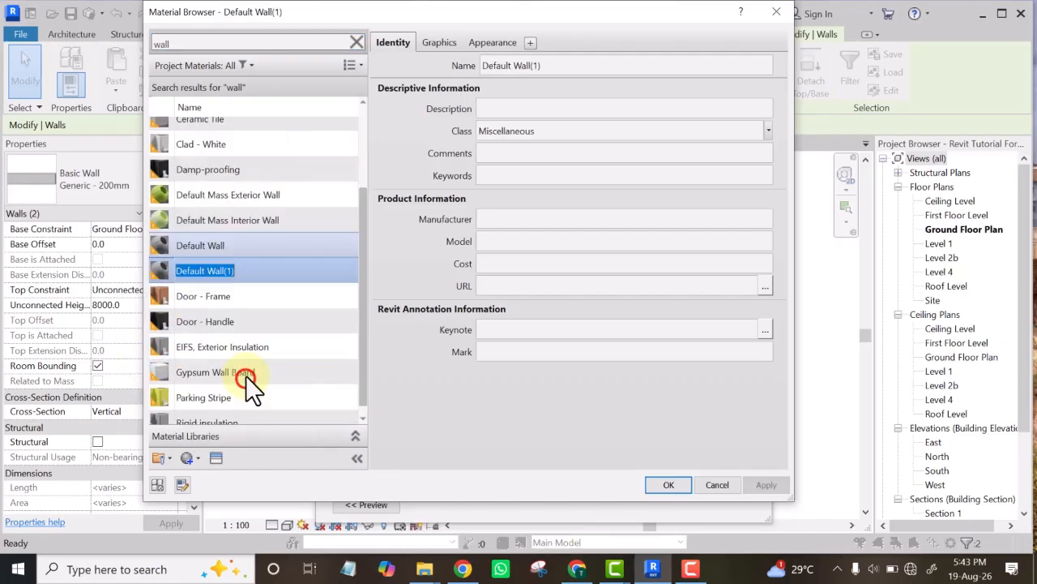
left_click(252, 270)
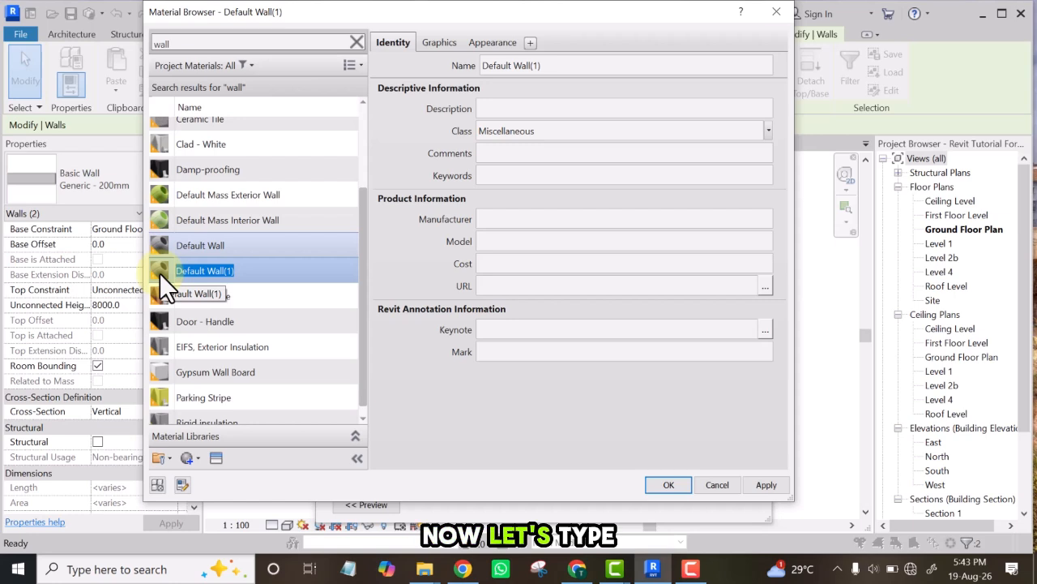
type("22")
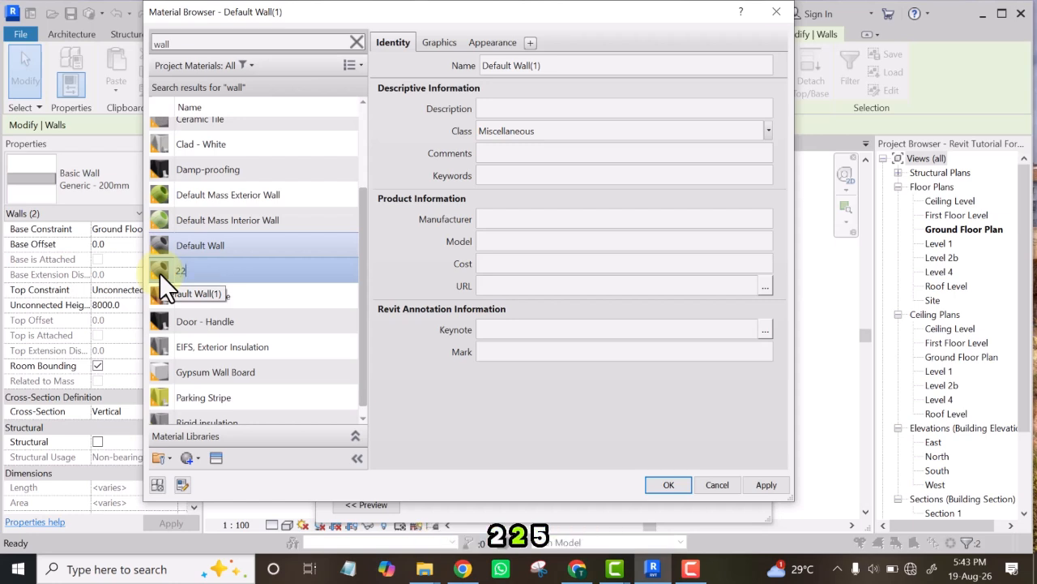
type("5 wa")
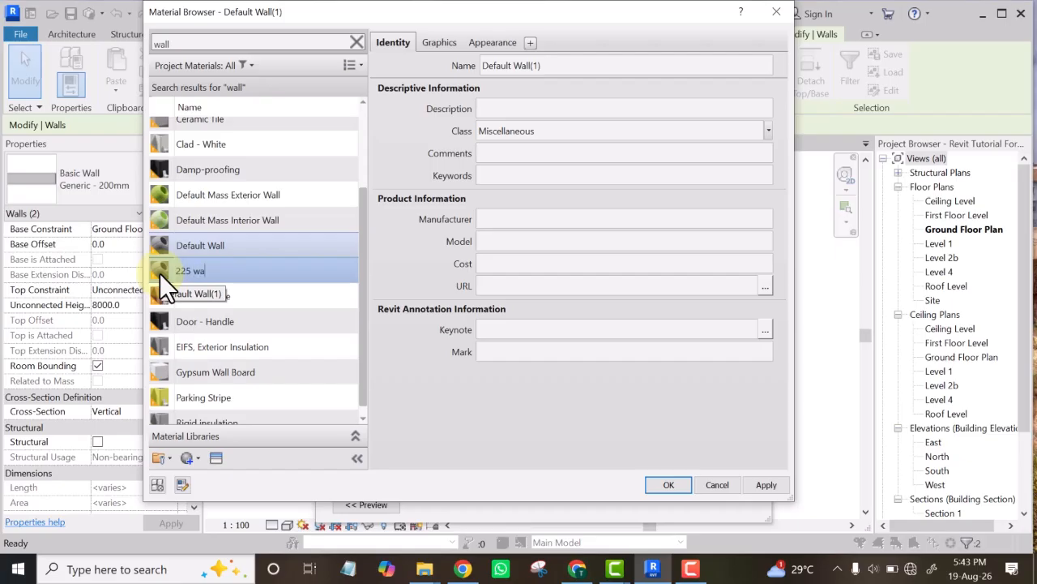
type("ll M")
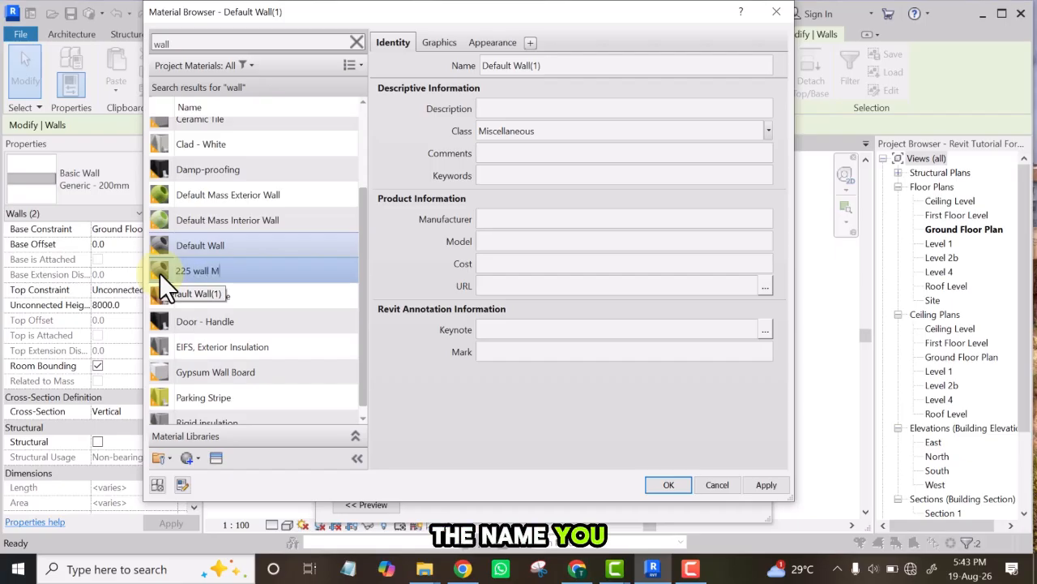
type("at")
key("Return")
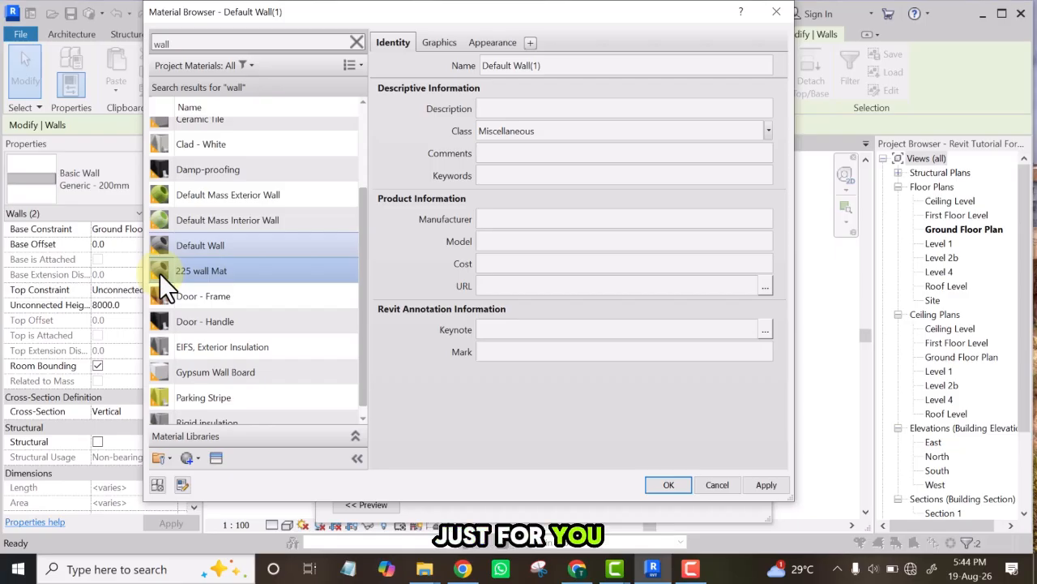
type("er")
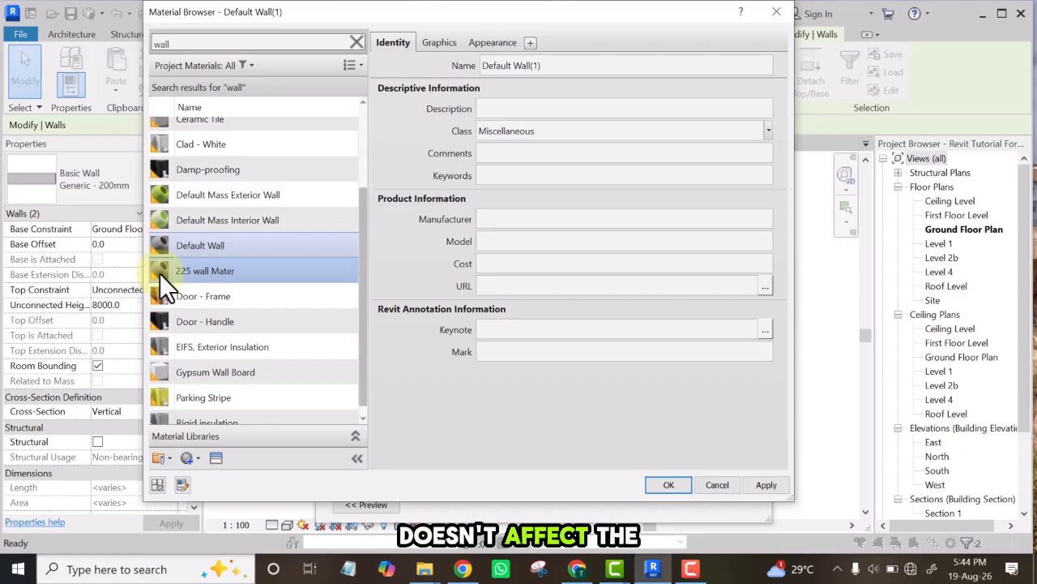
type("ial")
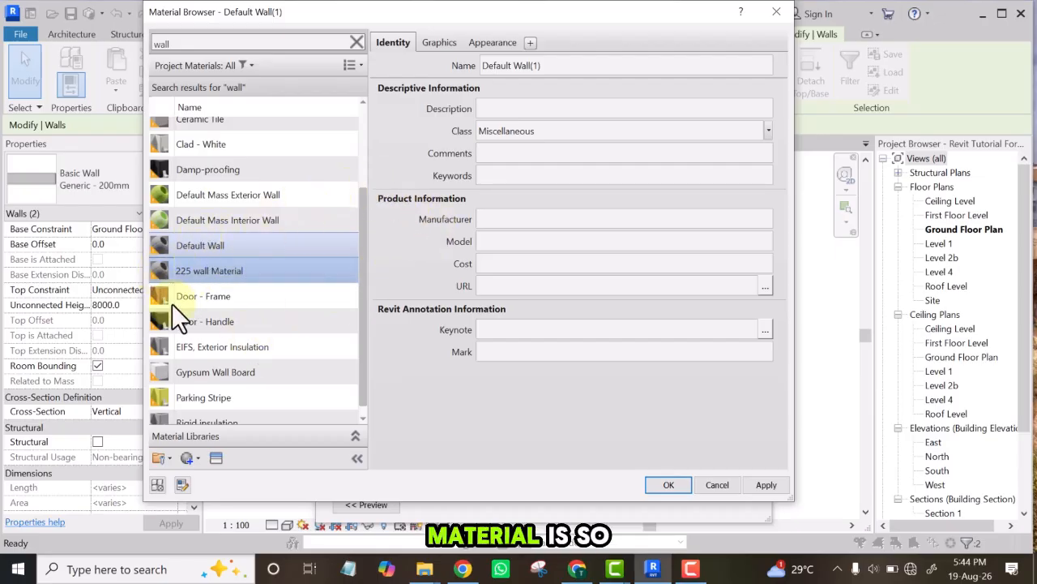
left_click(164, 261)
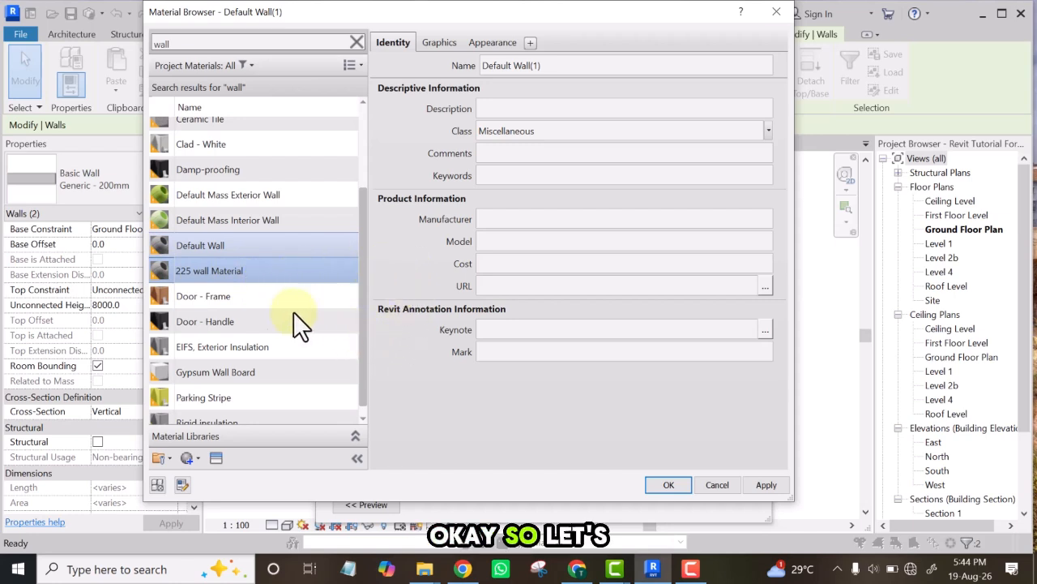
Step: Select 225 wall Material among the search results and check its name in the identity data
left_click(261, 303)
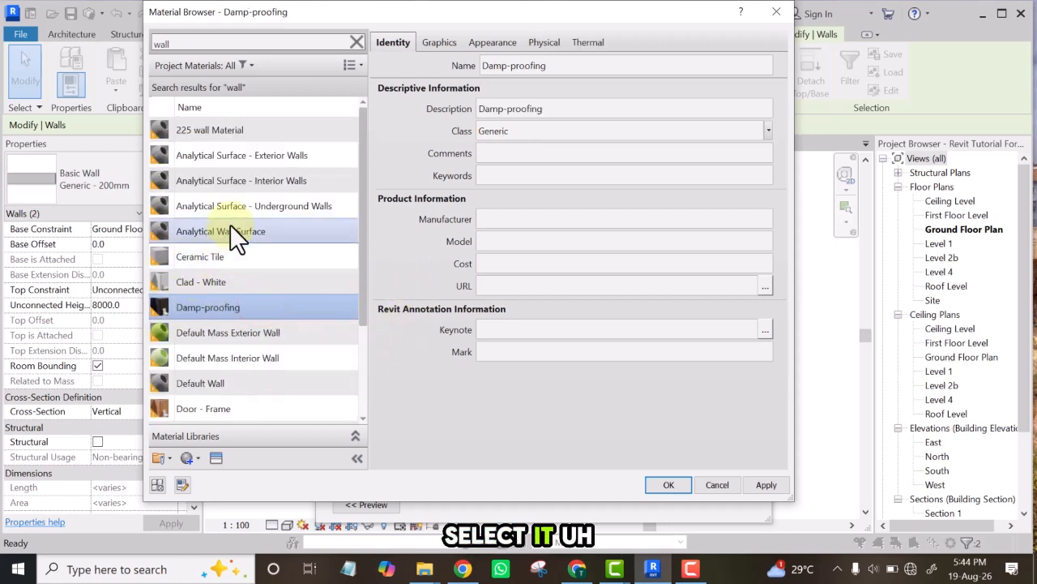
left_click(207, 130)
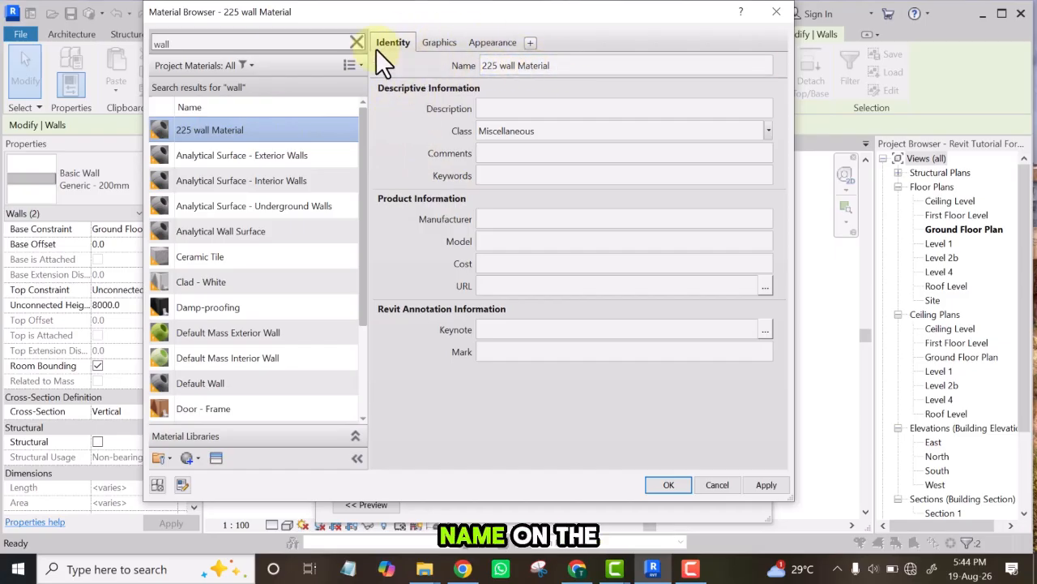
triple_click(564, 64)
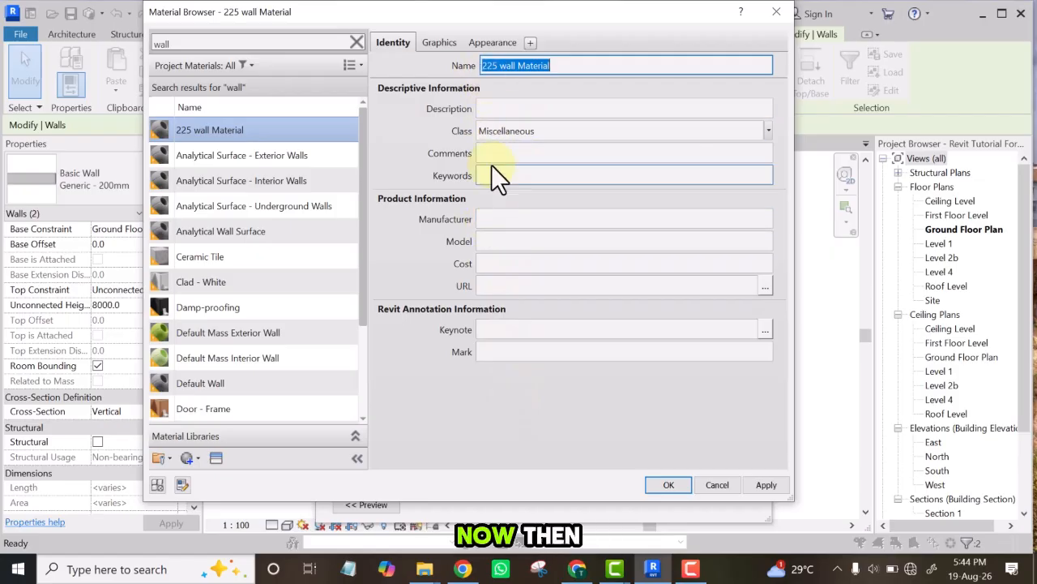
Step: Set the shading color of 225 wall Material to light gray RGB 199-199-199
left_click(434, 45)
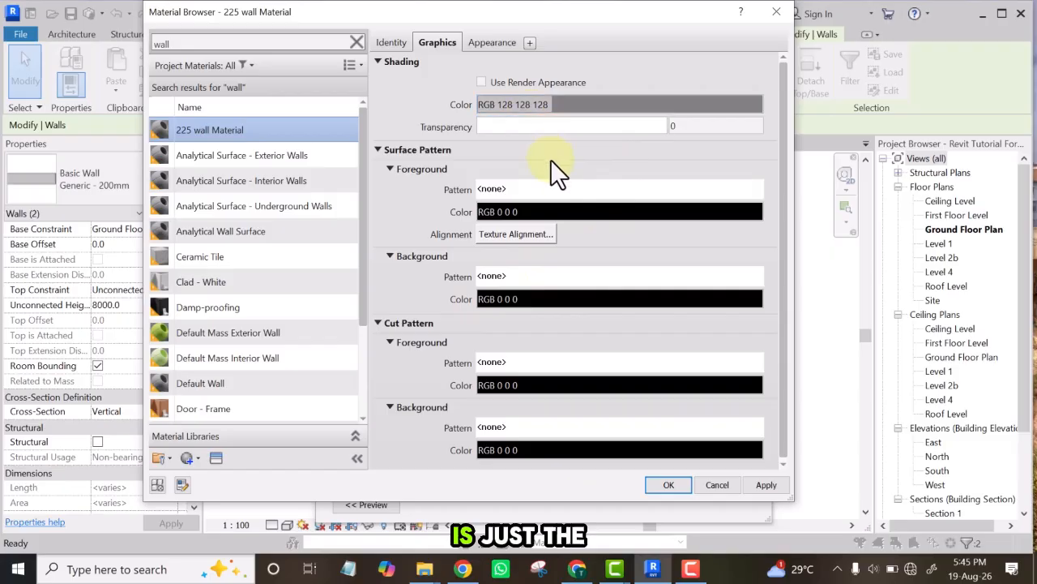
left_click(574, 132)
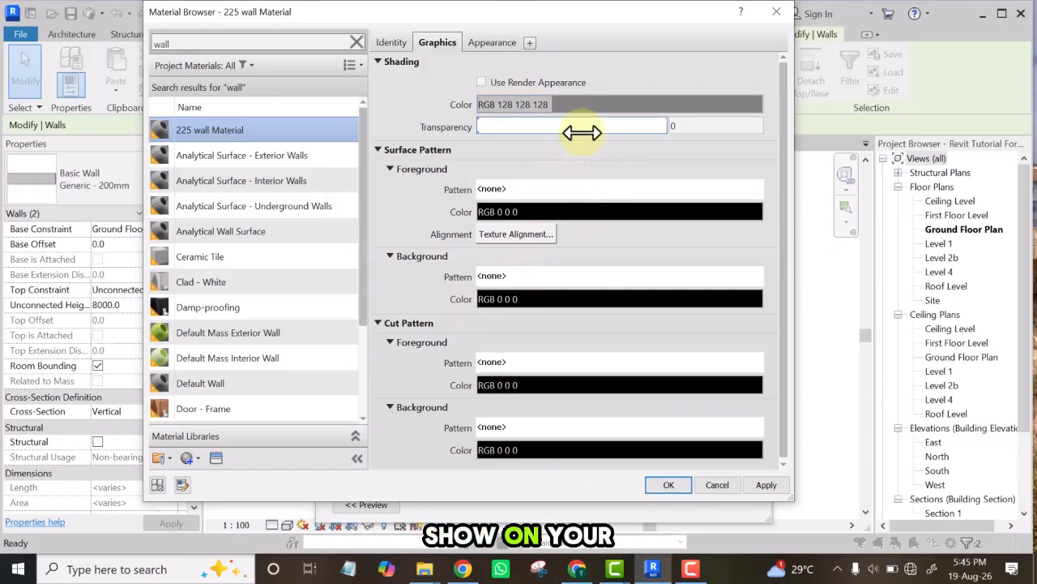
left_click(582, 100)
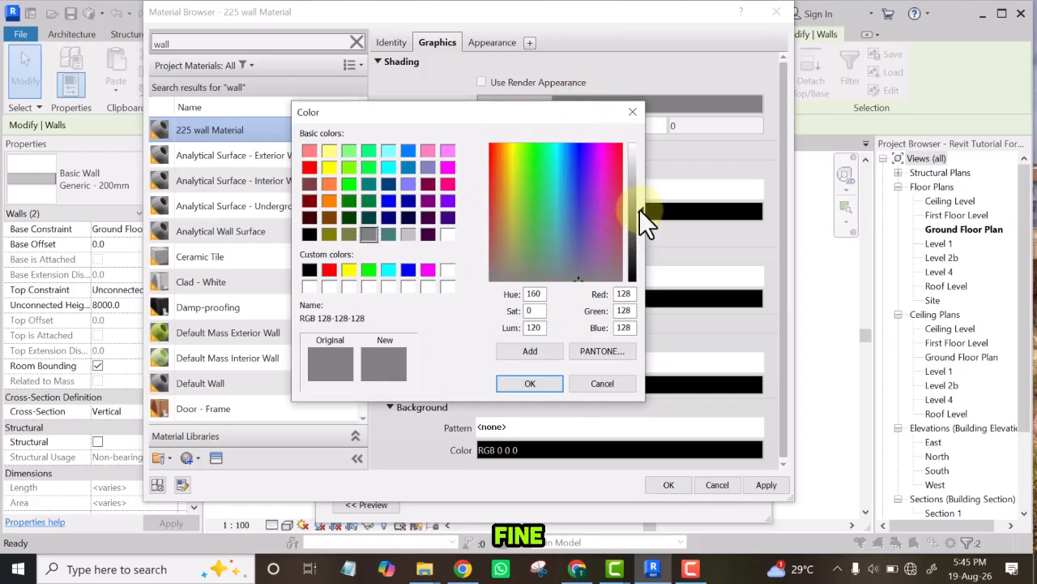
left_click_drag(639, 209, 636, 174)
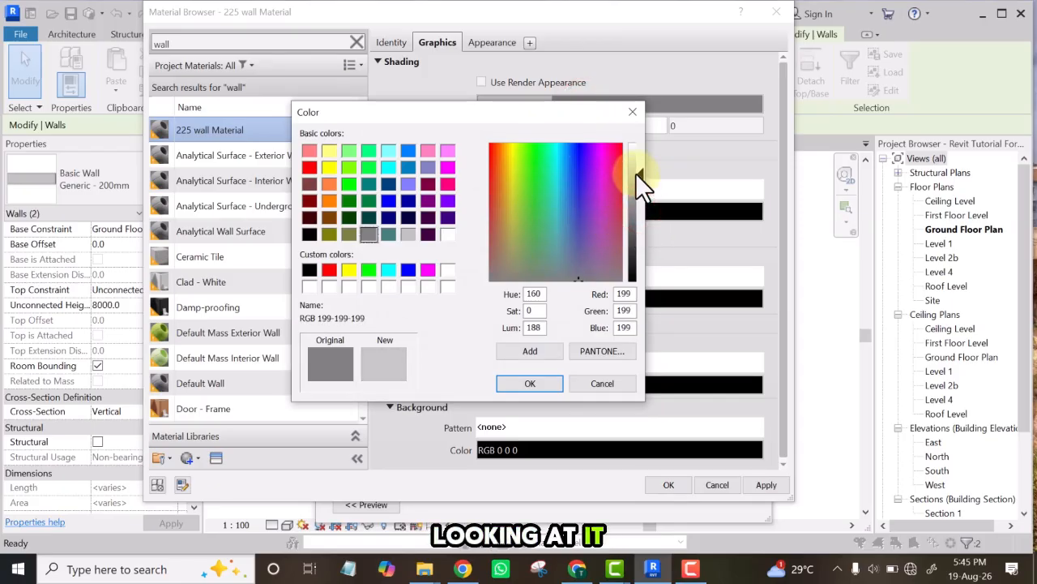
left_click(528, 384)
left_click(528, 384)
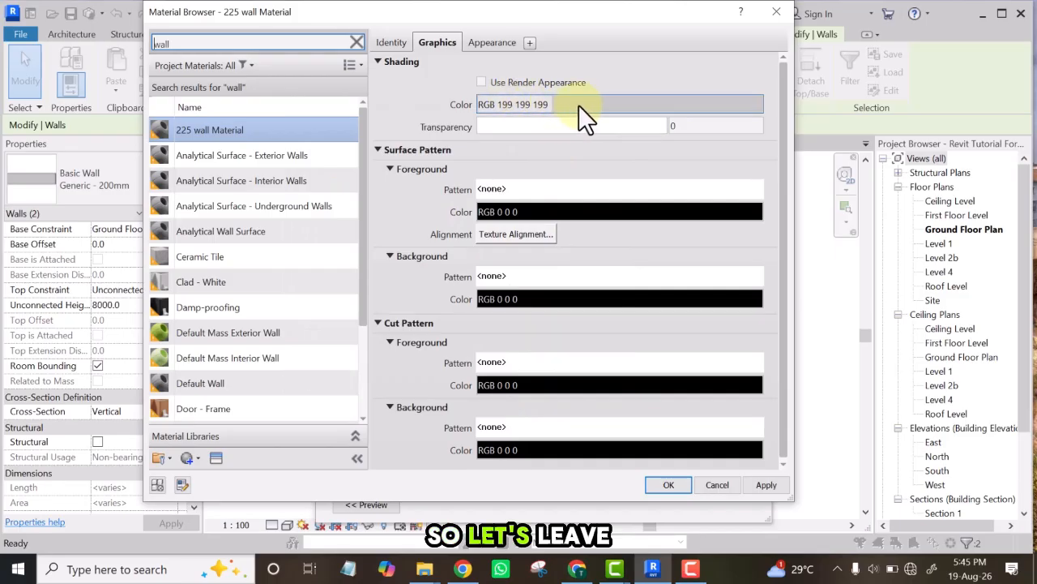
Step: Start replacing the material's appearance asset and show the Stucco category of the Autodesk Physical Assets library
left_click(490, 42)
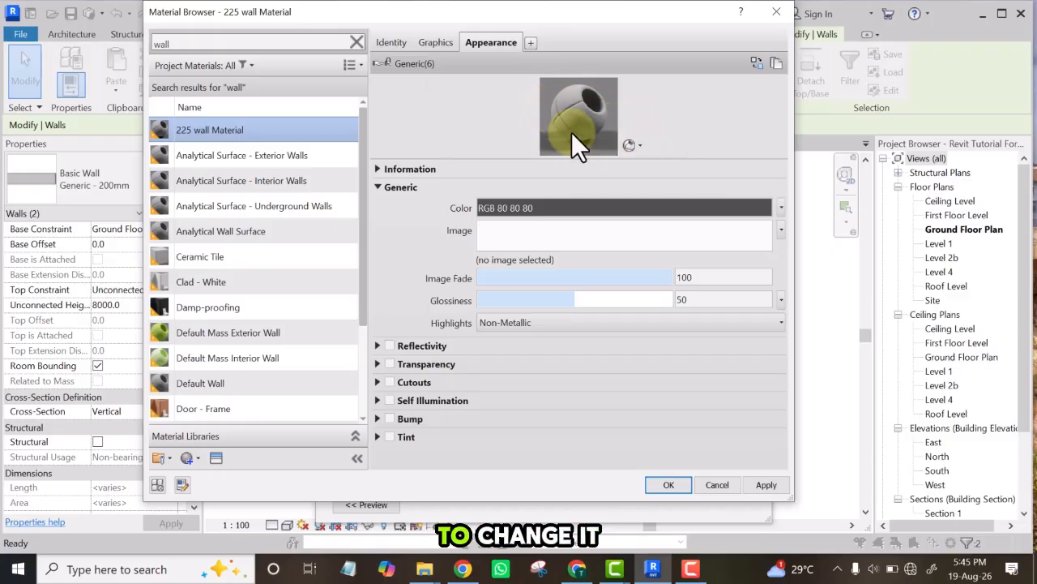
left_click(755, 63)
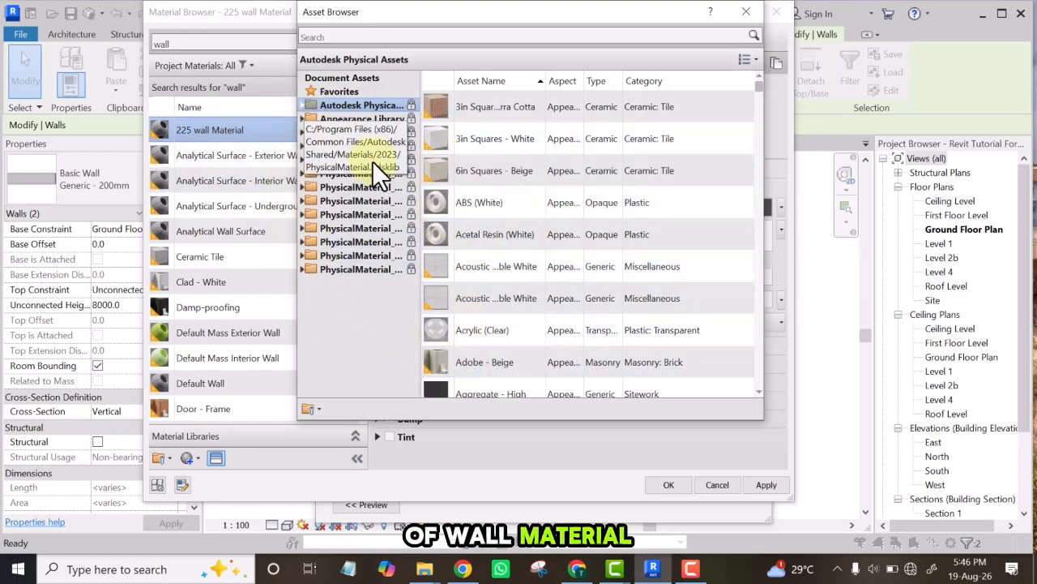
left_click(301, 104)
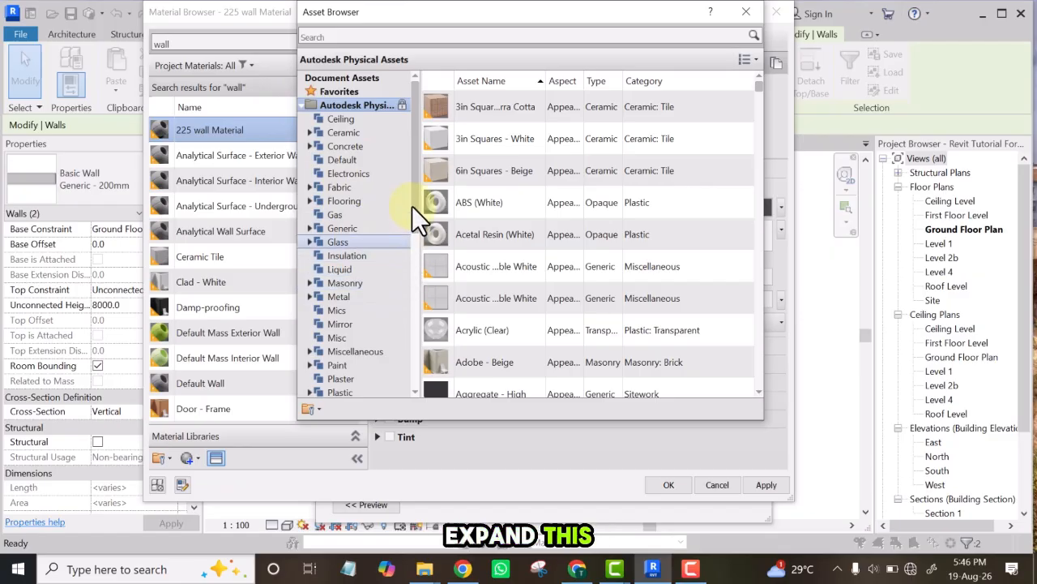
mouse_move(412, 207)
left_mouse_down()
mouse_move(433, 352)
mouse_move(435, 294)
left_mouse_up()
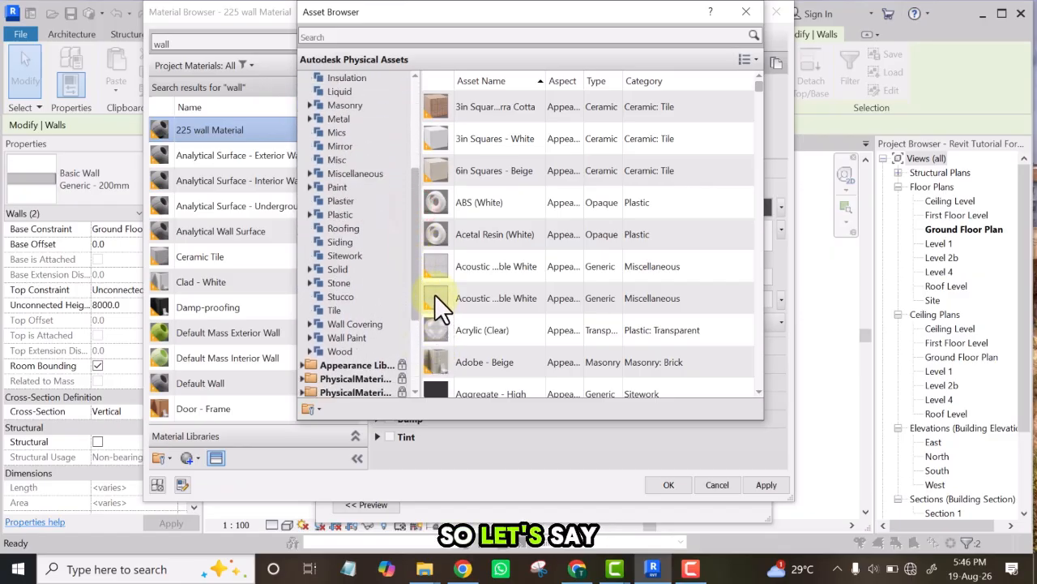
left_click(324, 296)
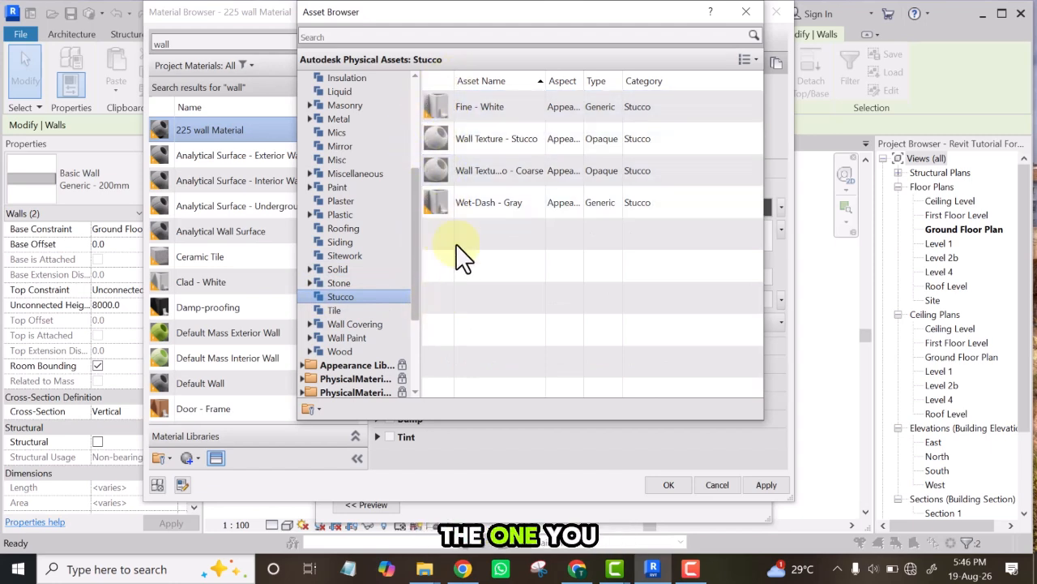
Step: Replace the material's appearance with the Wet-Dash - Gray stucco asset and uncover the appearance preview
right_click(441, 196)
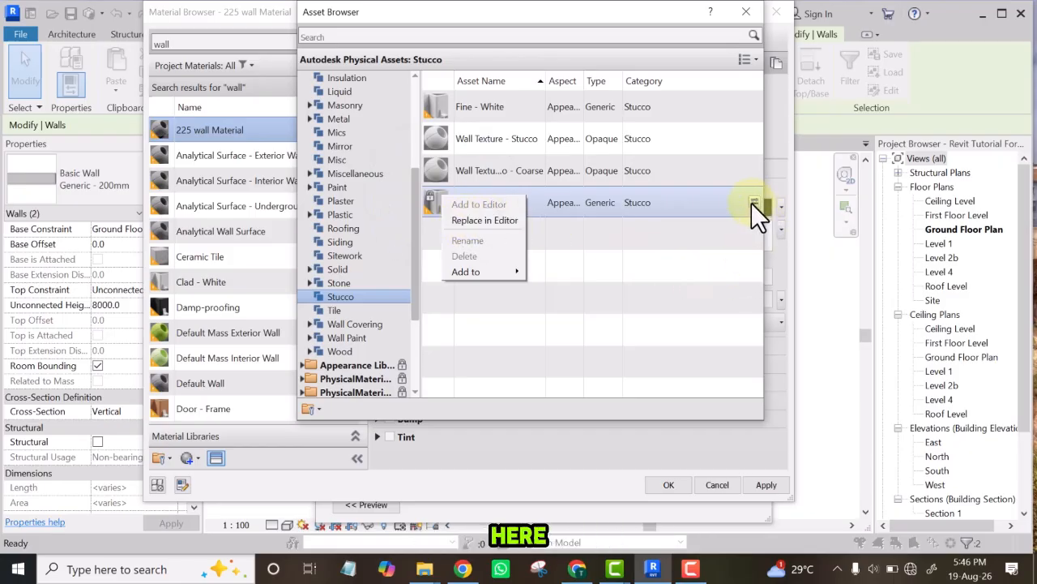
left_click(648, 4)
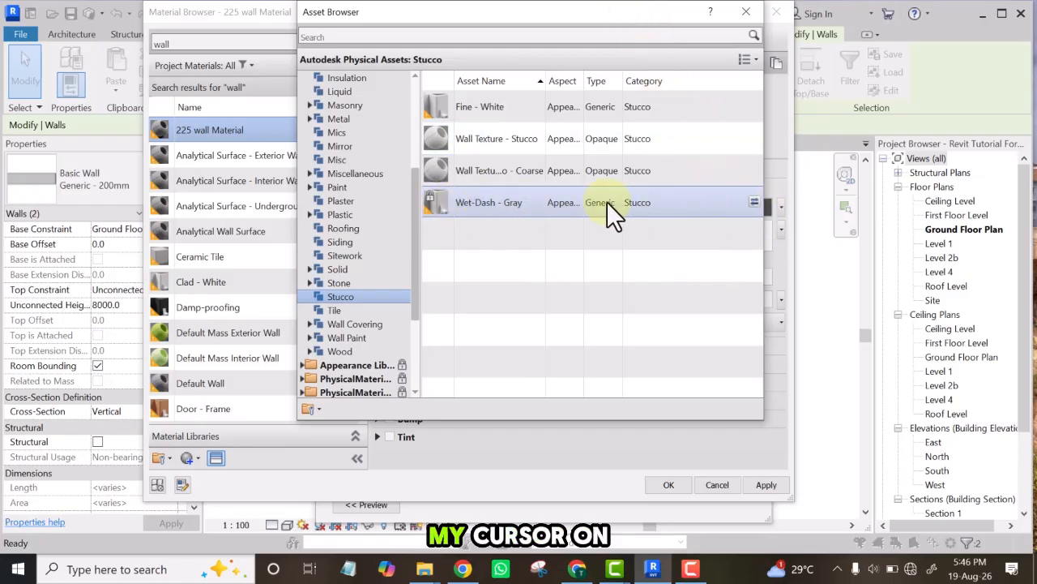
left_click(753, 202)
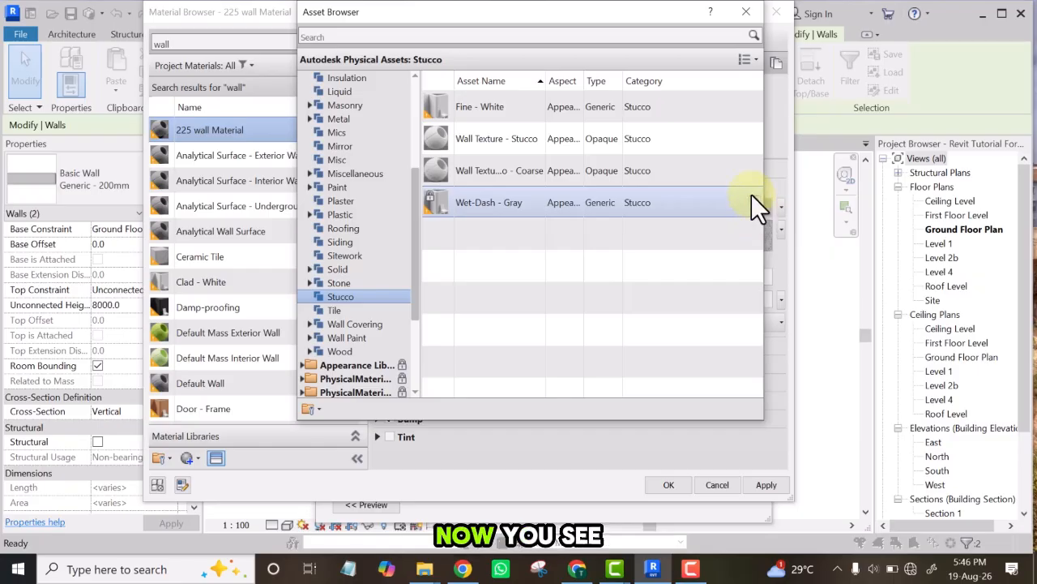
left_click_drag(644, 12, 615, 291)
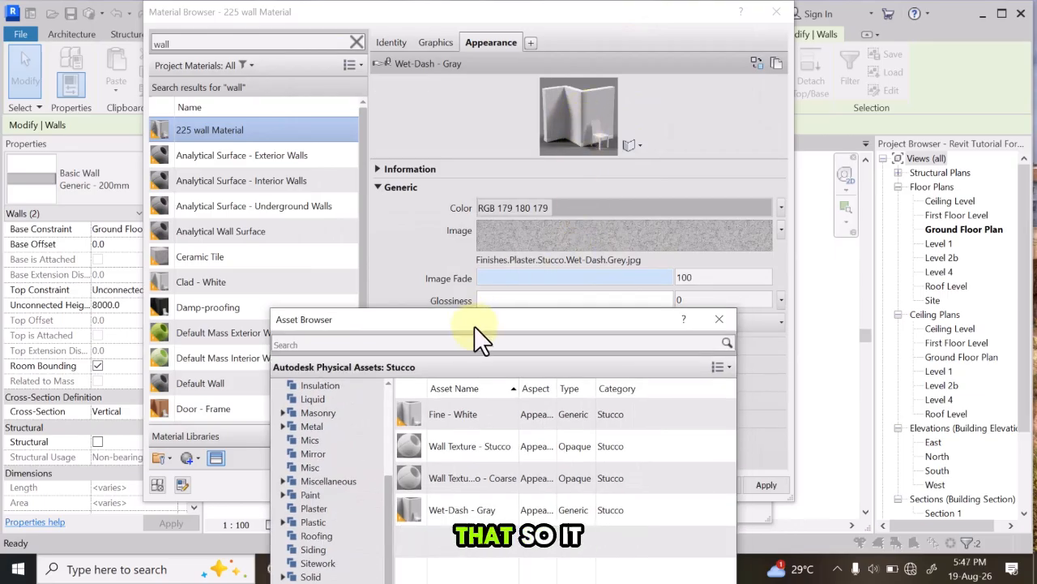
Step: Close the Asset Browser and check the stucco image assigned to the material's appearance
left_click_drag(474, 321, 464, 189)
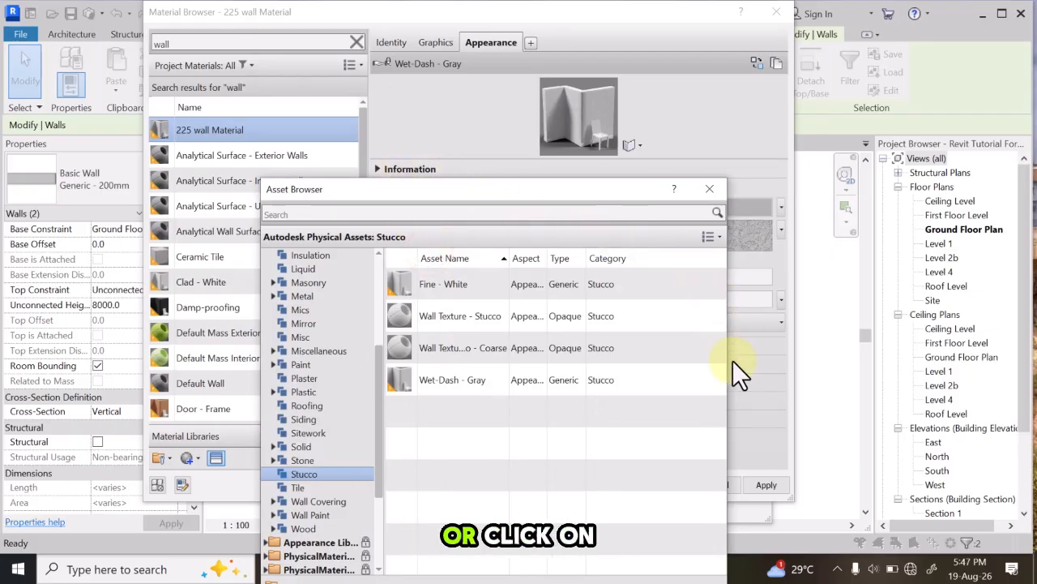
left_click(709, 188)
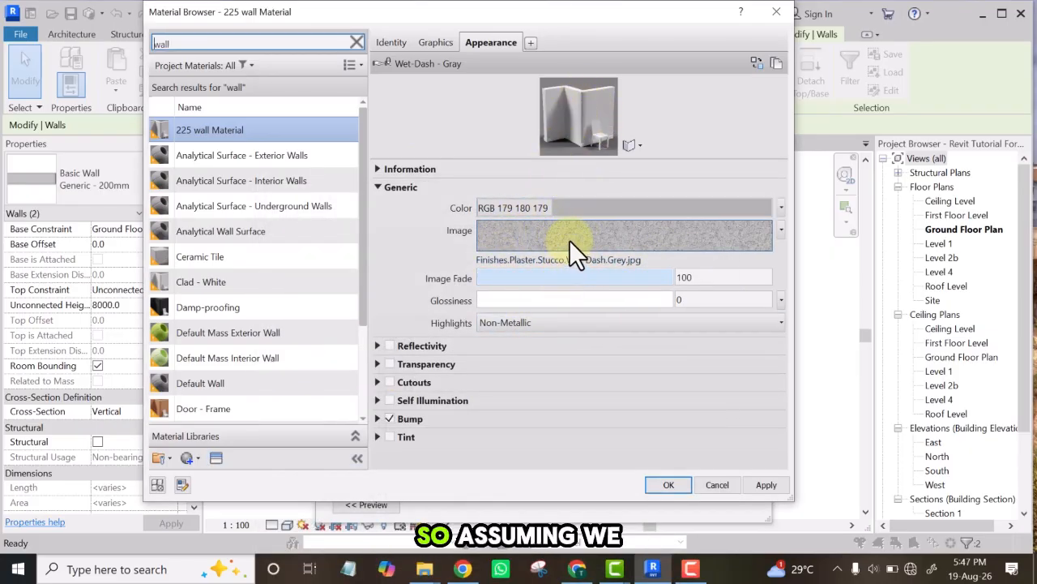
mouse_move(569, 240)
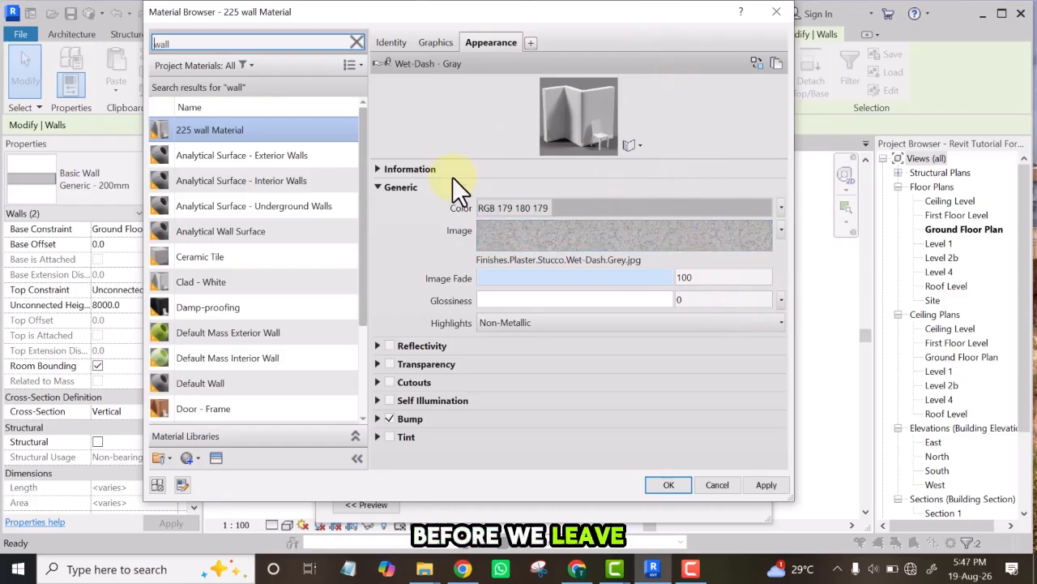
Step: Make the material's shading use its render appearance and compare it with the color and image of the appearance asset
left_click(432, 42)
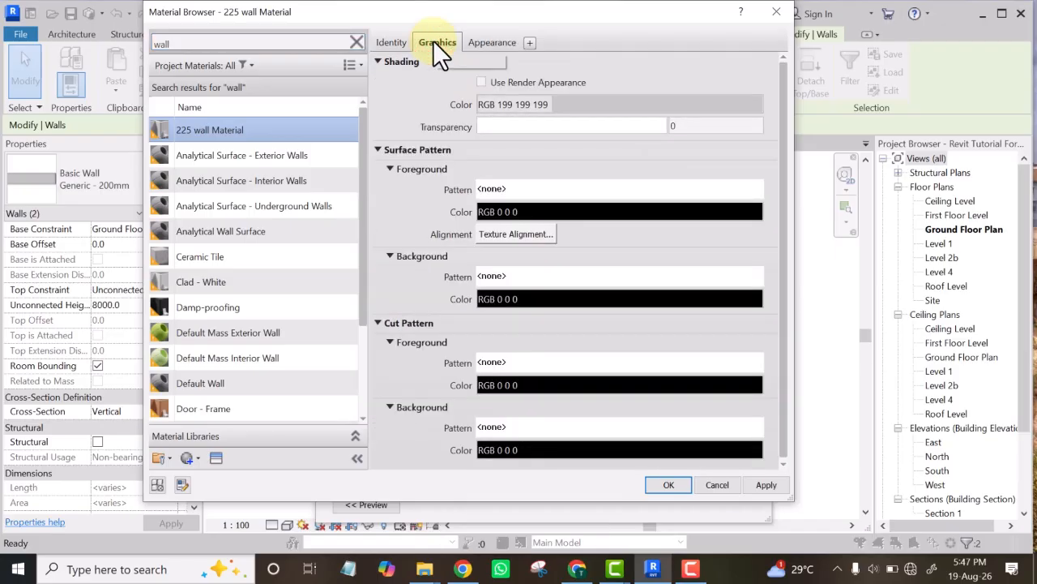
left_click(481, 82)
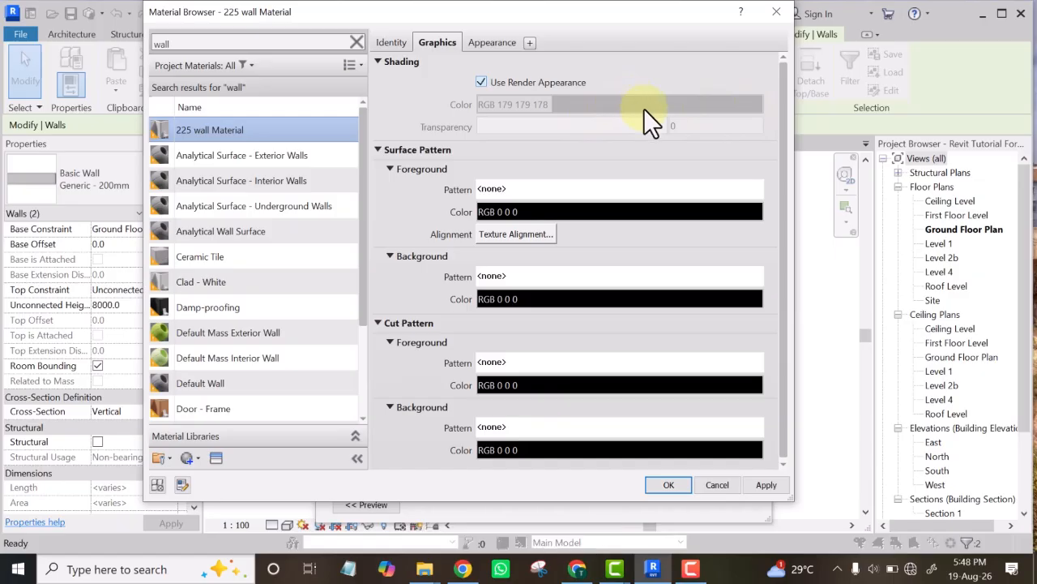
left_click(494, 42)
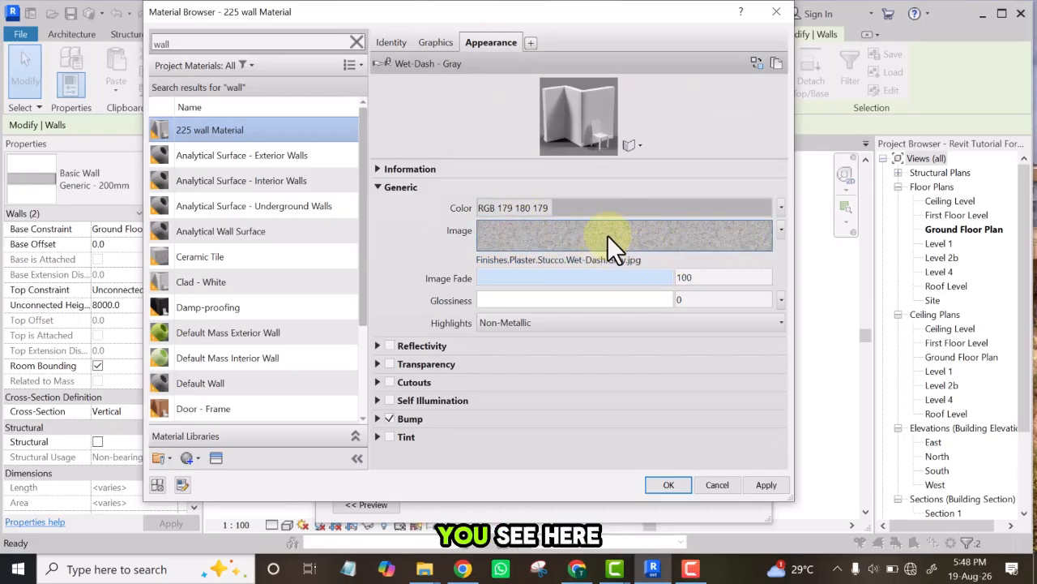
left_click(435, 41)
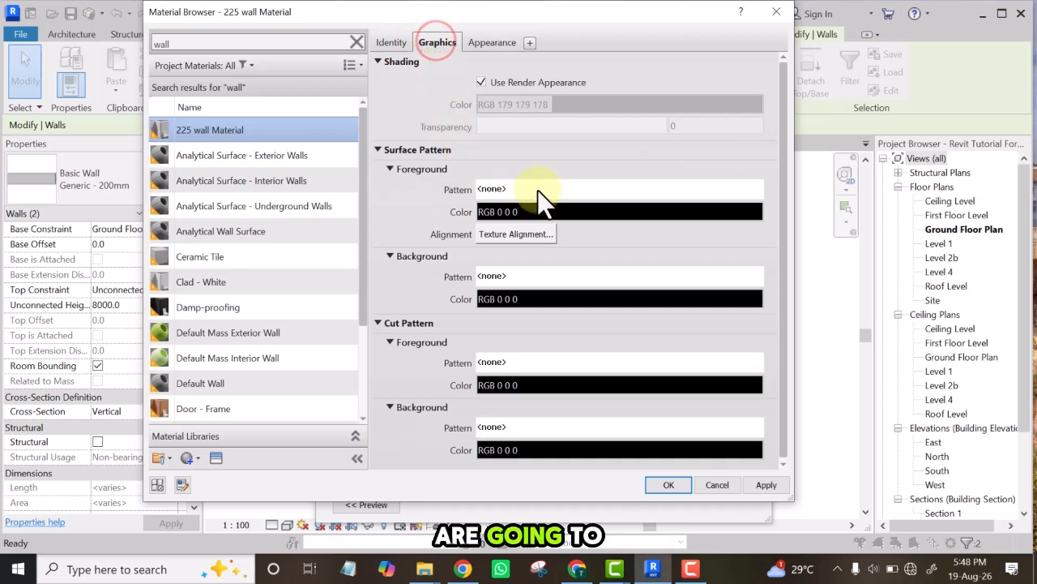
Step: Turn off the render appearance for the material's shading and set its transparency to 37
left_click(479, 82)
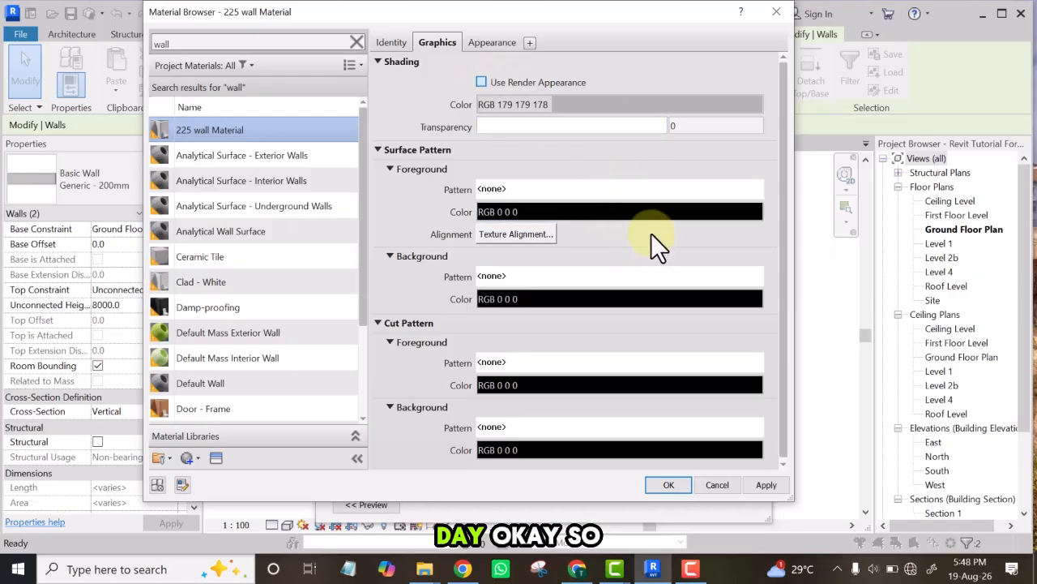
left_click(481, 82)
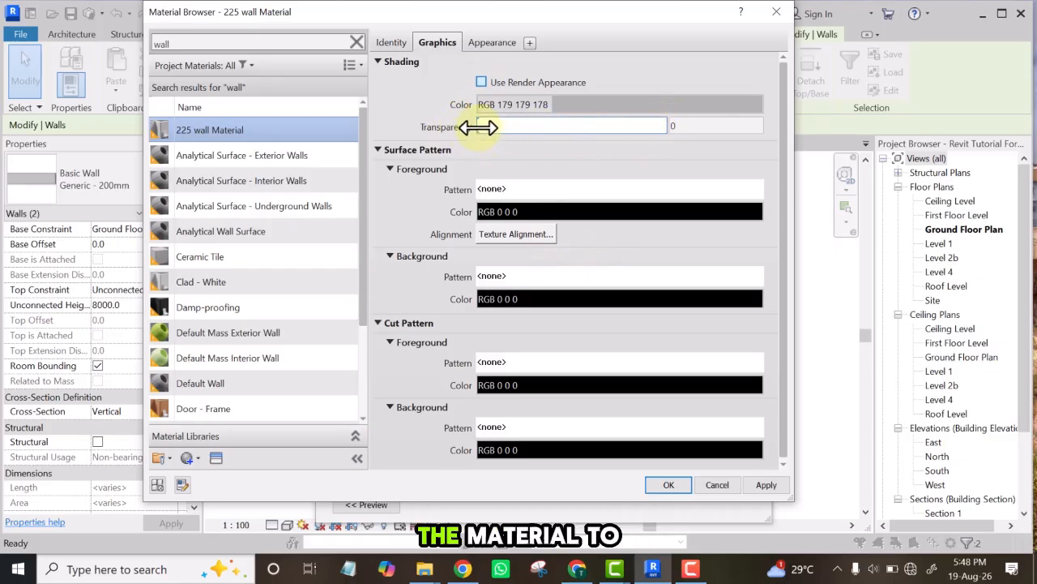
left_click_drag(477, 126, 578, 133)
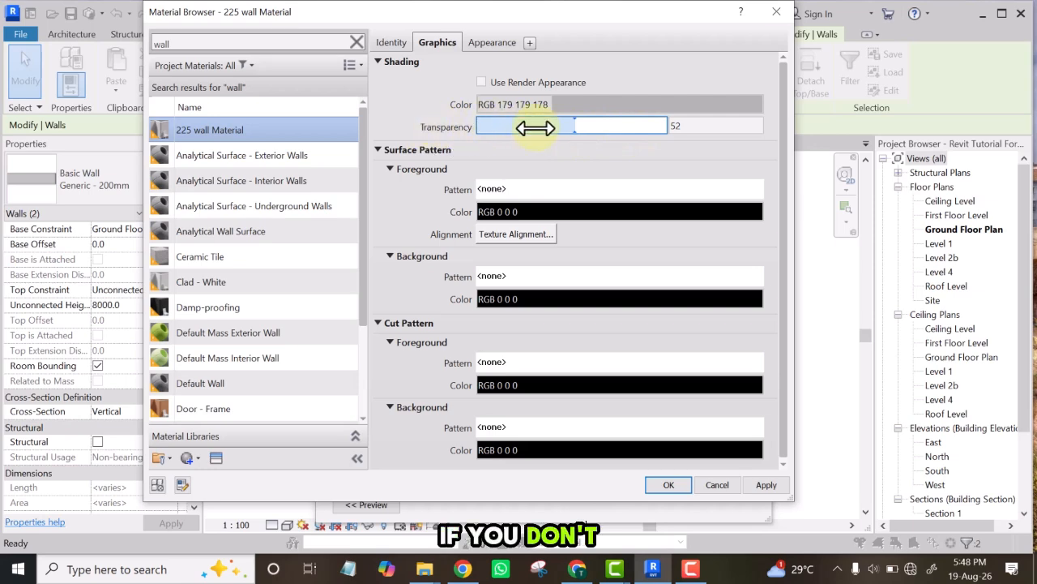
left_click_drag(574, 125, 549, 129)
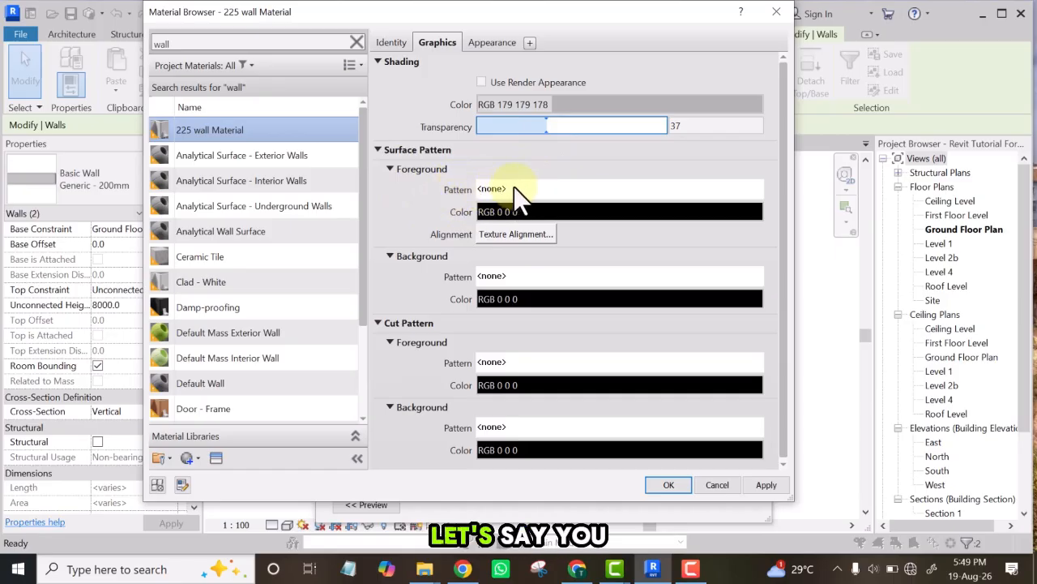
left_click(735, 189)
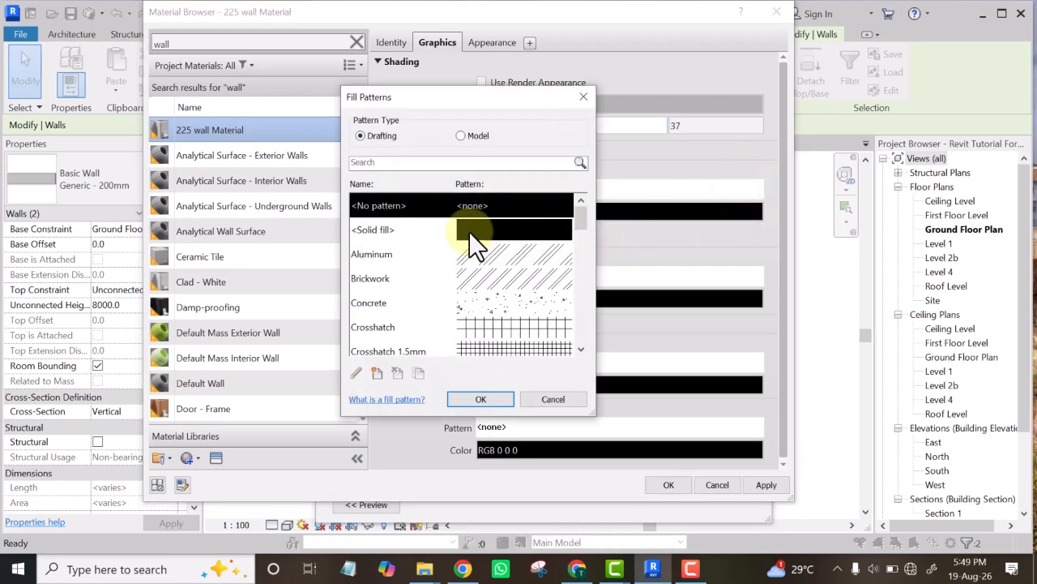
scroll(484, 272, "down", 2)
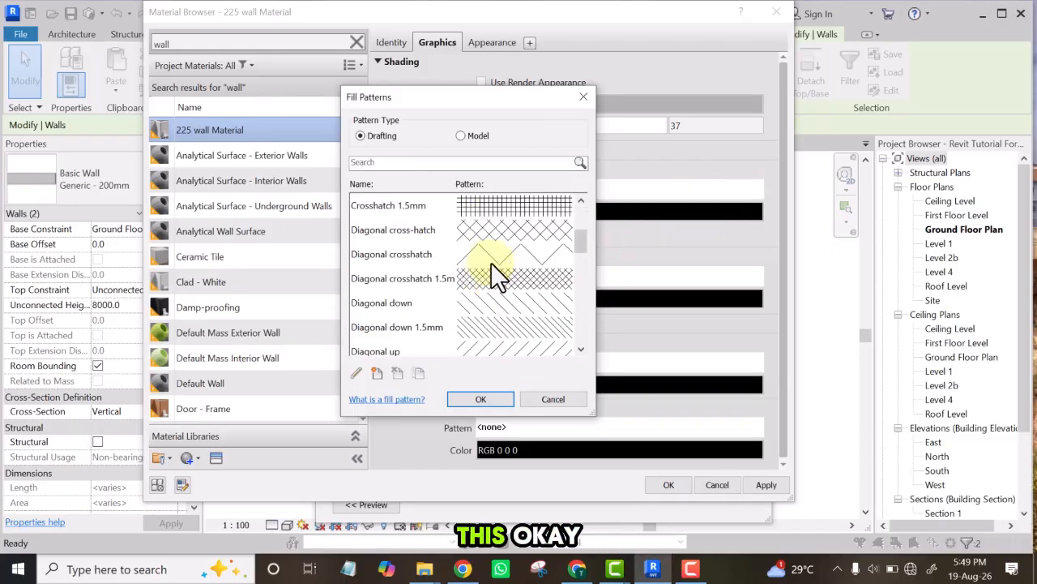
left_click(586, 96)
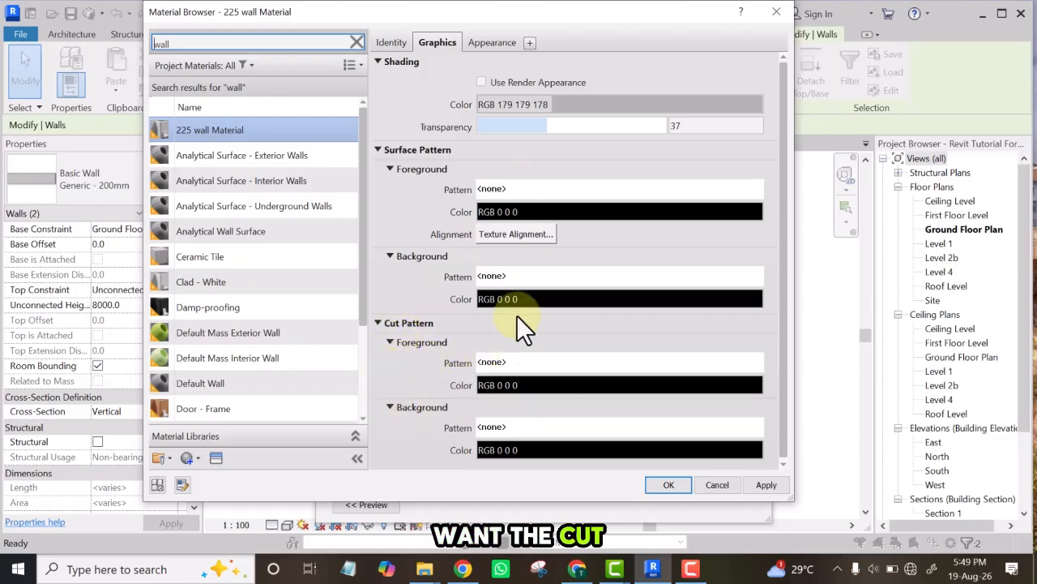
Step: Assign the Brickwork drafting pattern to the foreground of the material's cut pattern
left_click_drag(405, 14, 338, 24)
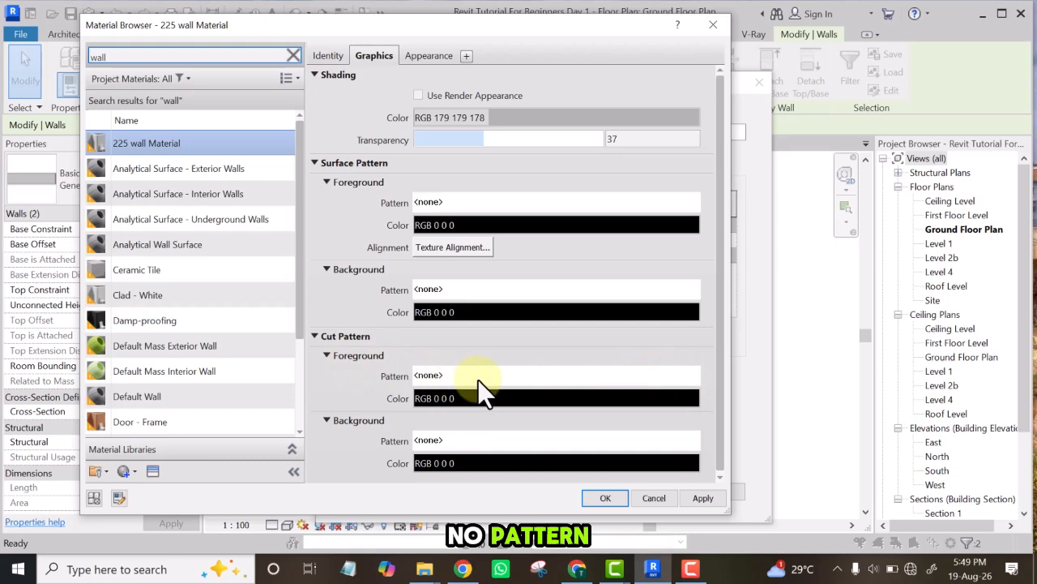
left_click(690, 375)
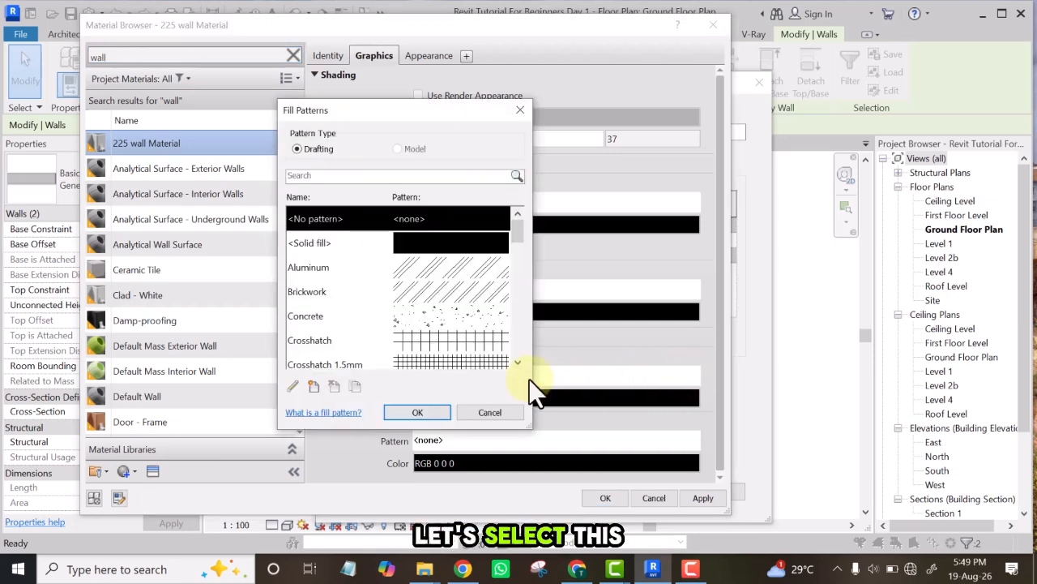
left_click(421, 293)
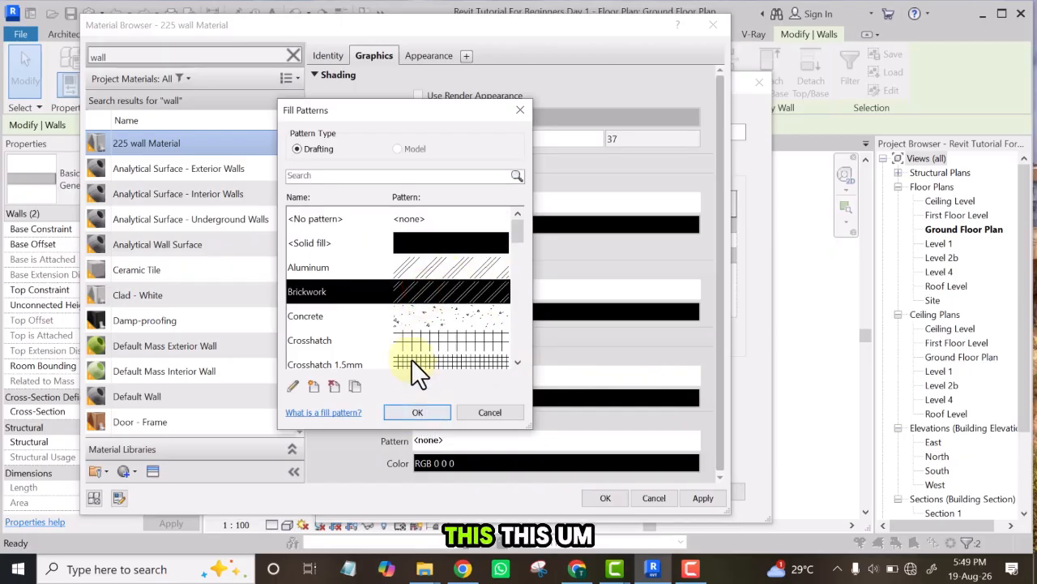
left_click(422, 411)
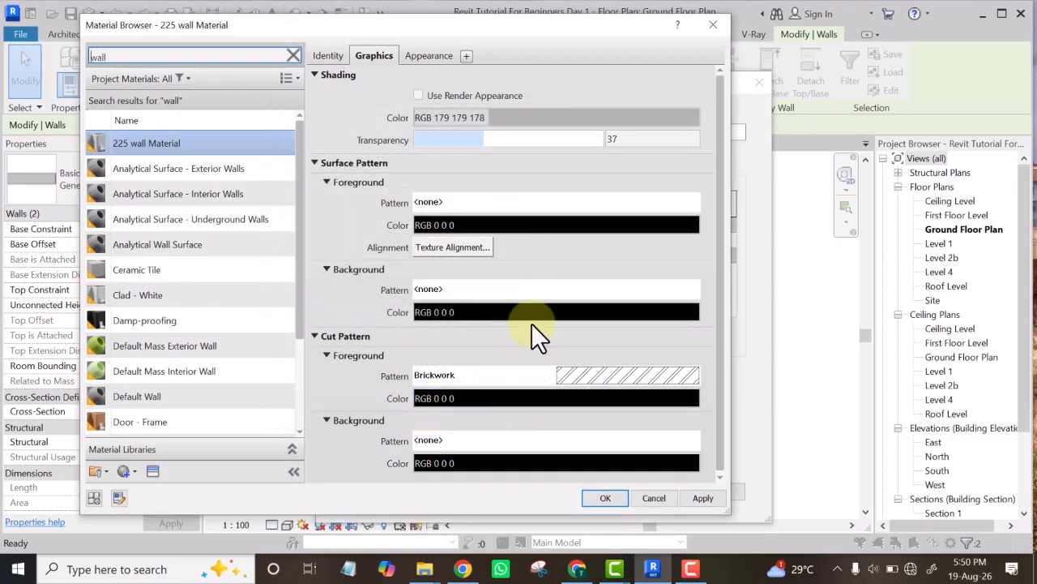
Step: Set the color of the cut pattern's foreground to magenta, RGB 255-0-255
scroll(527, 321, "down", 1)
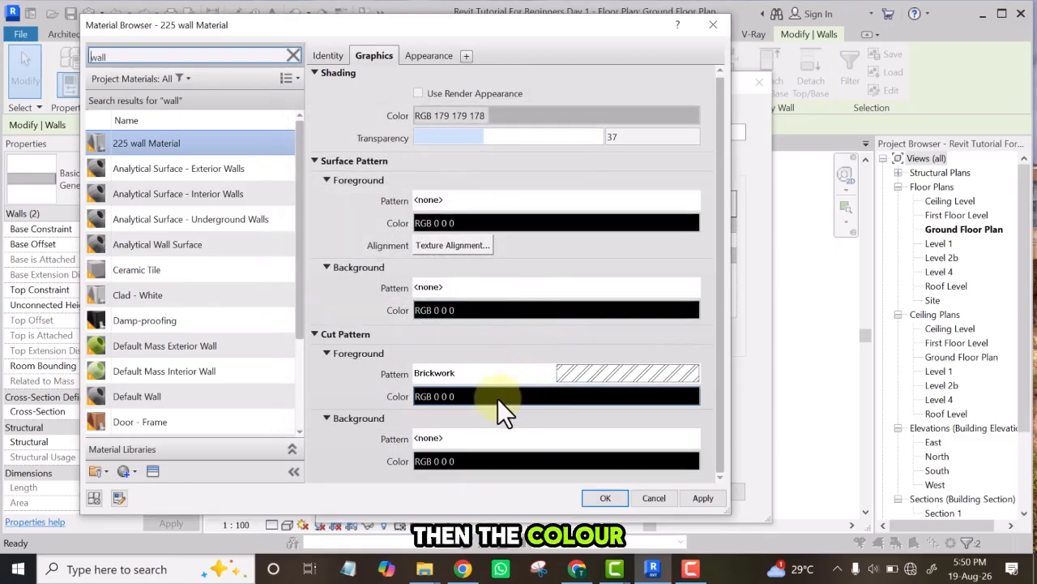
left_click(494, 396)
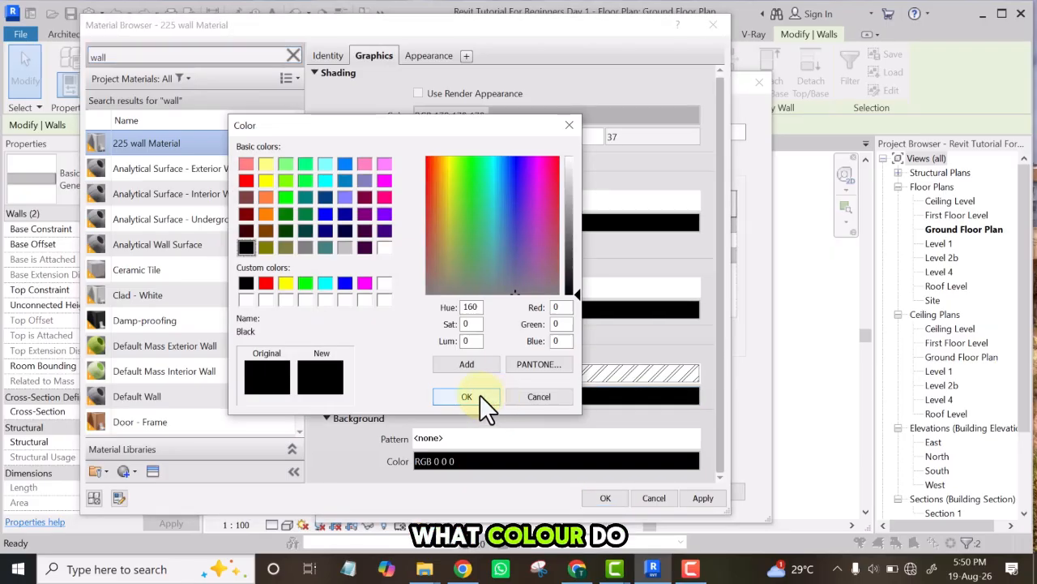
left_click(382, 183)
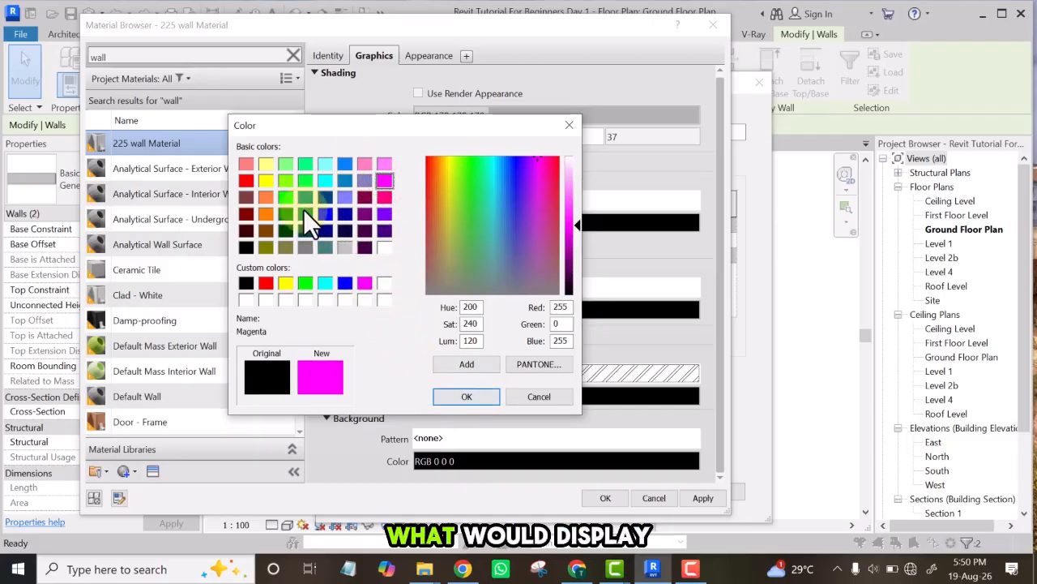
left_click(460, 394)
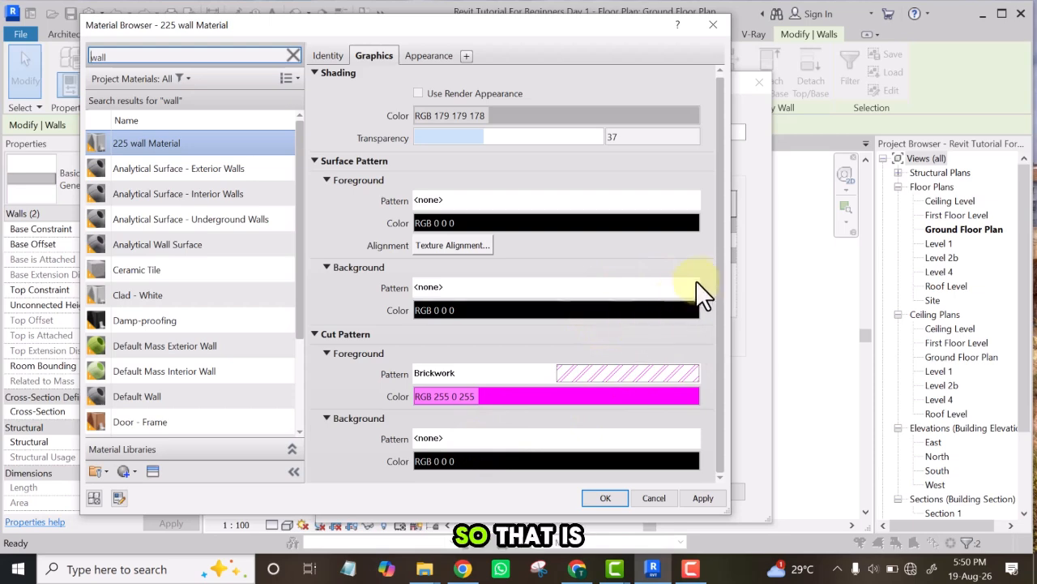
left_click(721, 281)
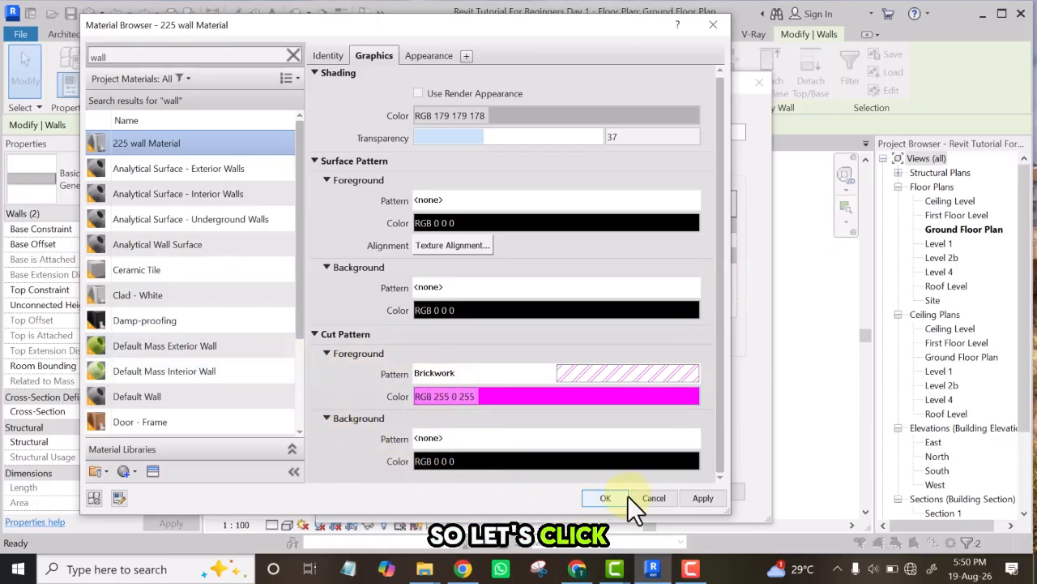
Step: Apply the material changes, confirm the 225 wall type for the two selected walls and deselect them
left_click(703, 497)
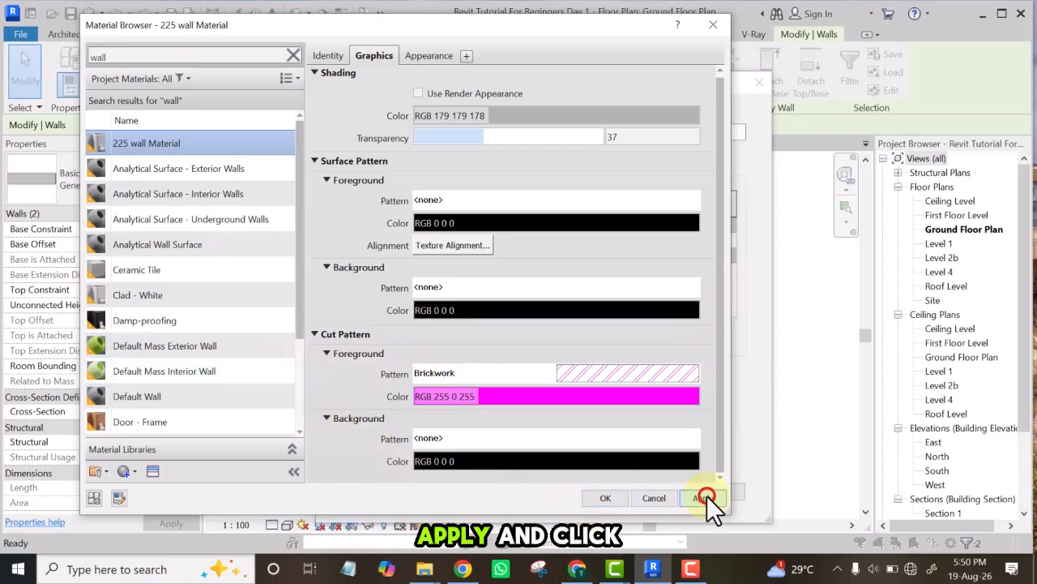
left_click(608, 496)
left_click(569, 493)
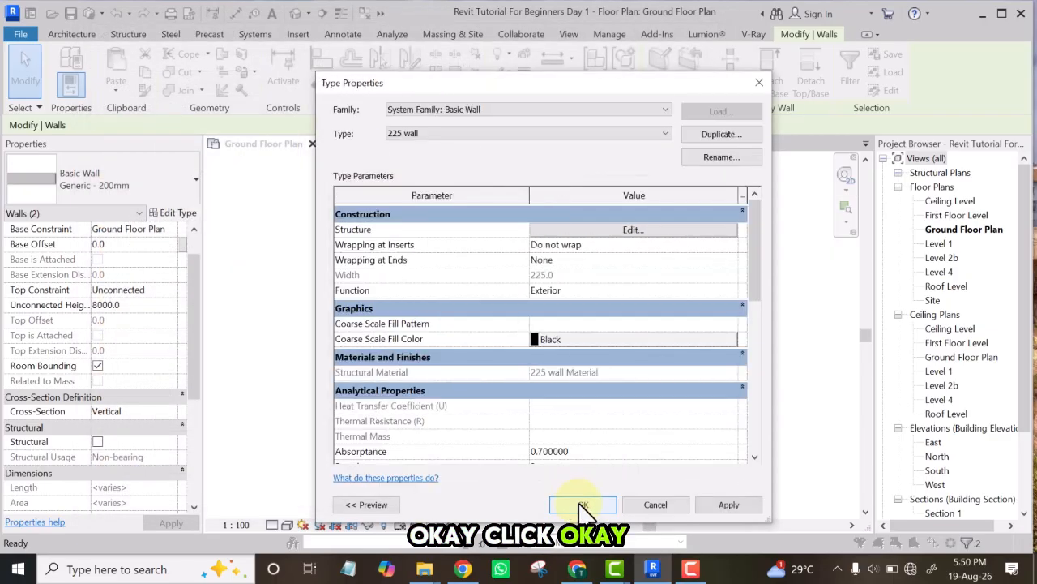
left_click(579, 504)
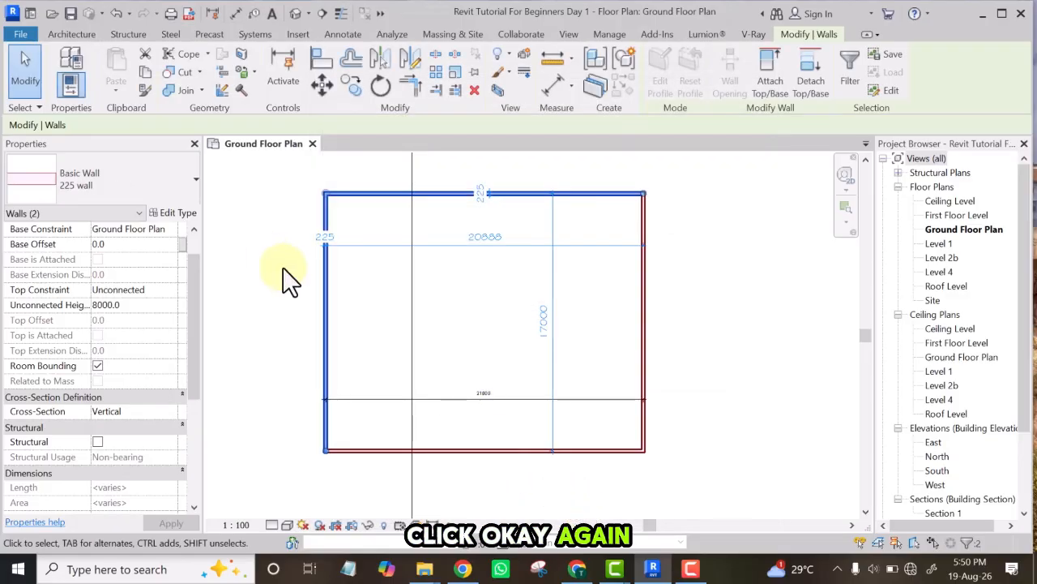
left_click(269, 247)
Step: Examine the walls up close around the upper-left corner of the plan for the brickwork cut pattern
scroll(328, 193, "up", 5)
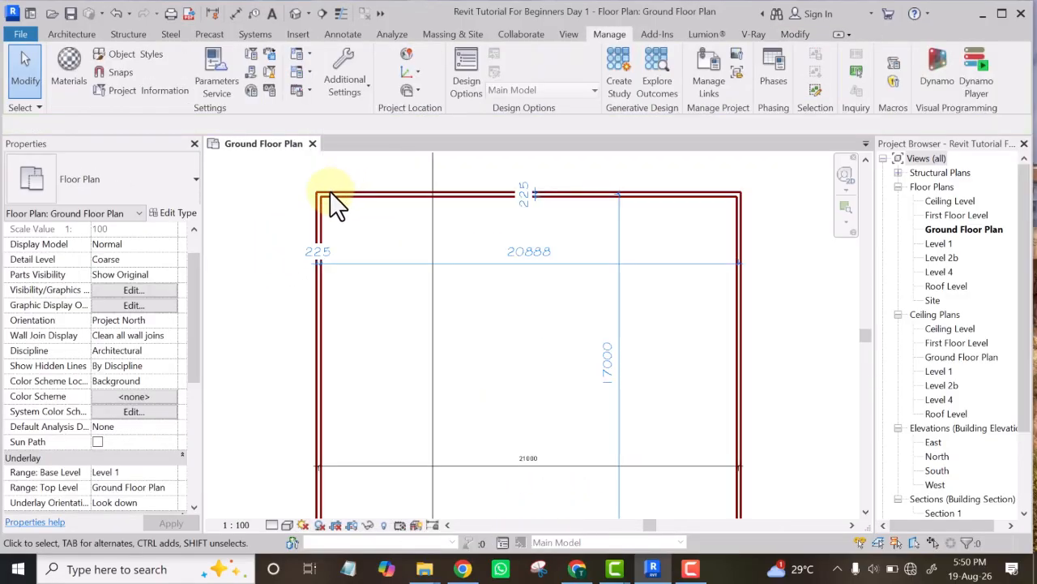
scroll(275, 205, "up", 5)
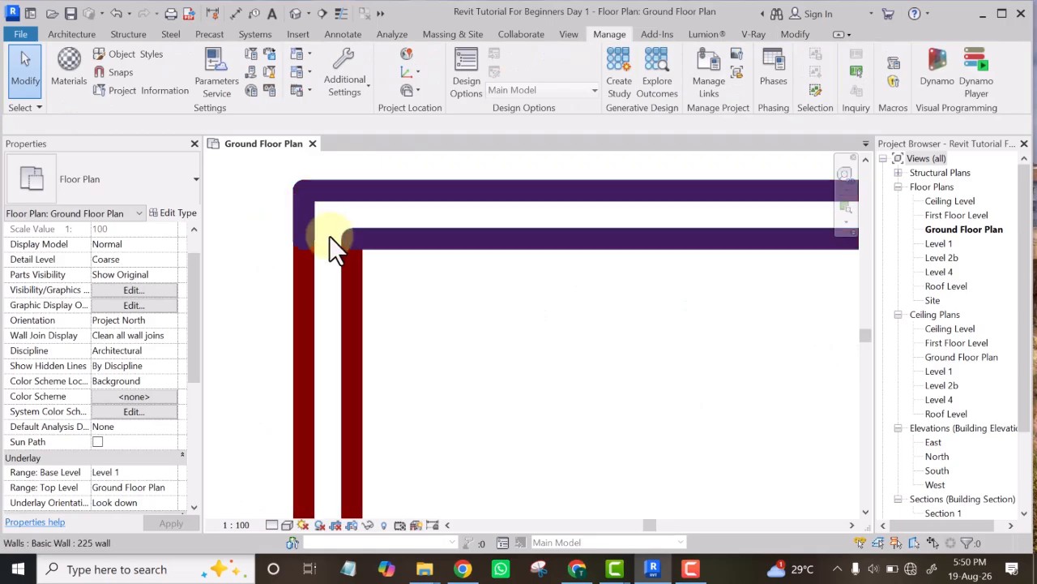
scroll(349, 241, "down", 2)
scroll(344, 254, "up", 1)
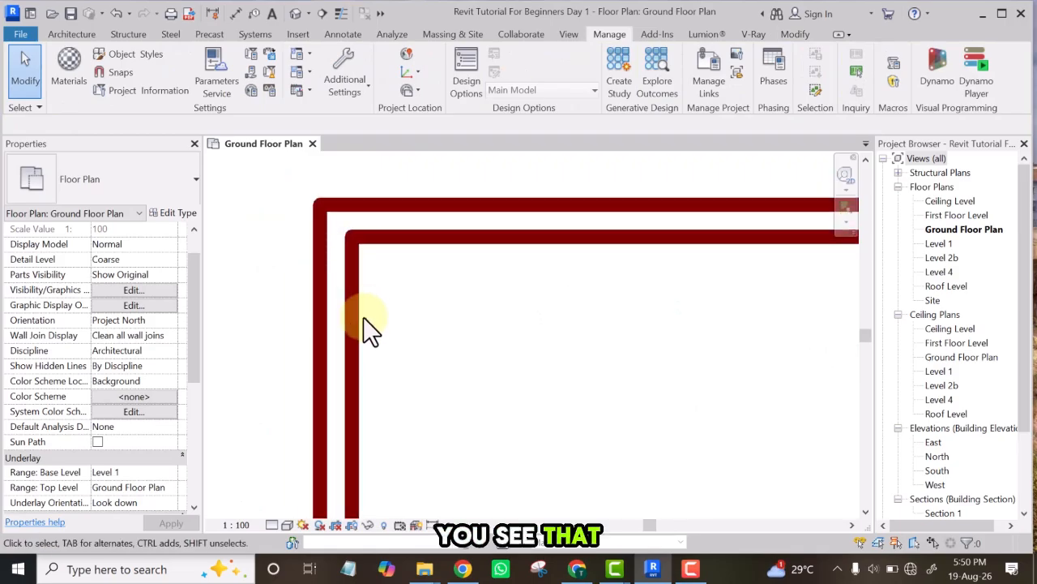
scroll(363, 317, "down", 1)
scroll(360, 219, "up", 3)
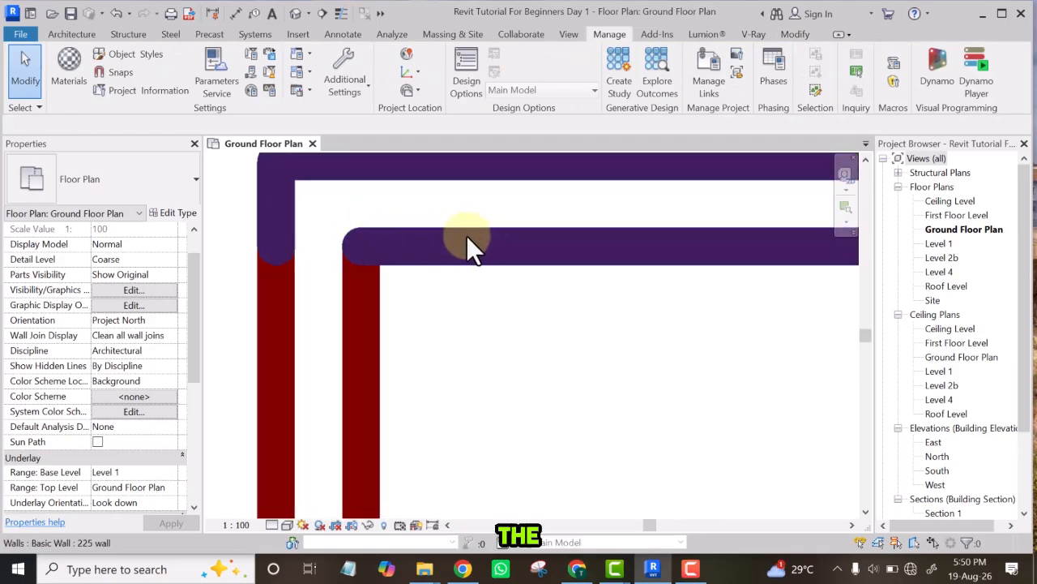
scroll(381, 227, "down", 2)
scroll(393, 357, "up", 3)
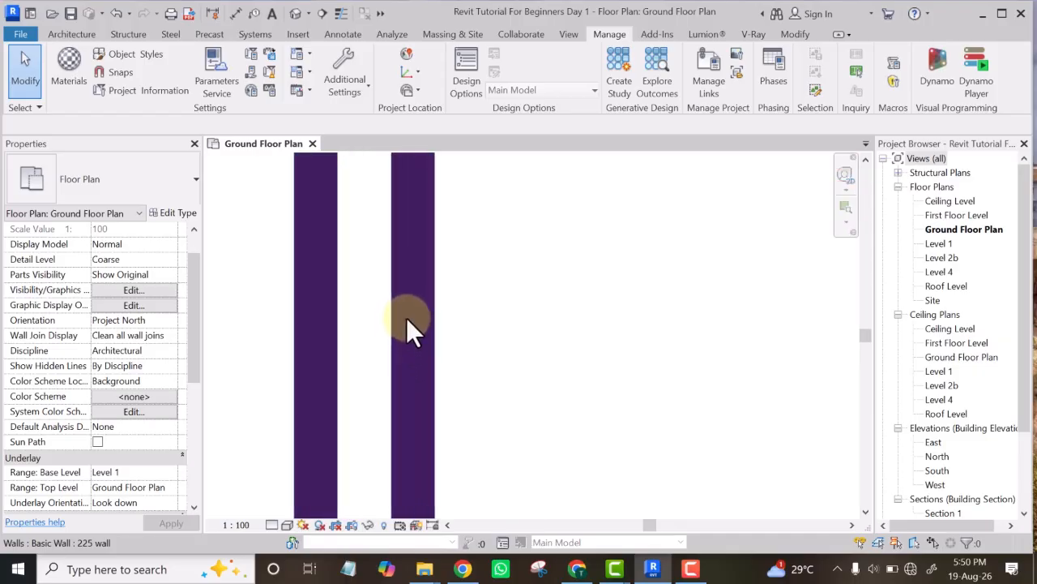
scroll(381, 278, "up", 1)
scroll(406, 235, "down", 2)
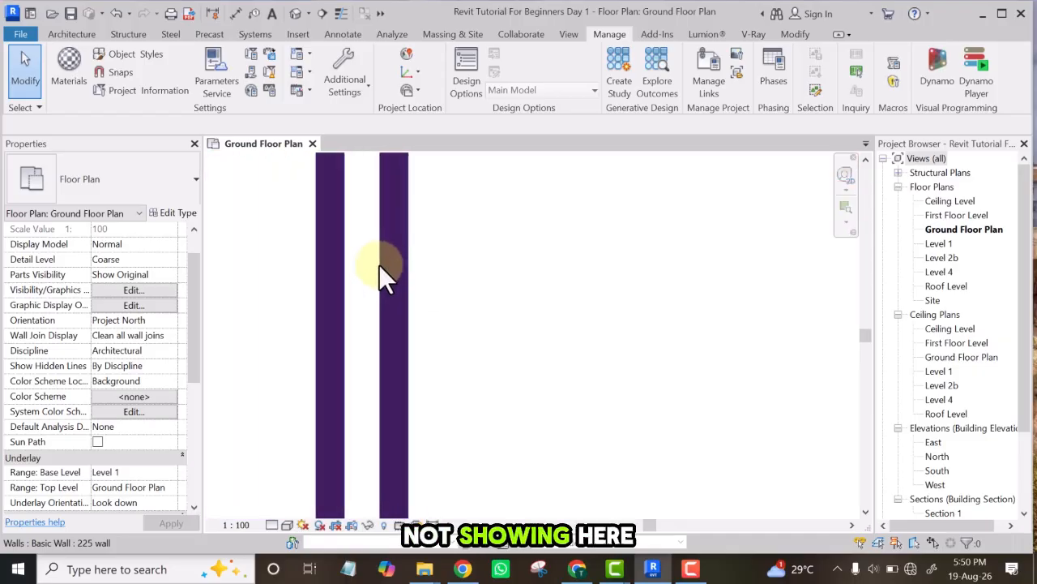
Step: Set the detail level of the ground floor plan view to Fine
scroll(382, 260, "down", 1)
scroll(386, 255, "down", 2)
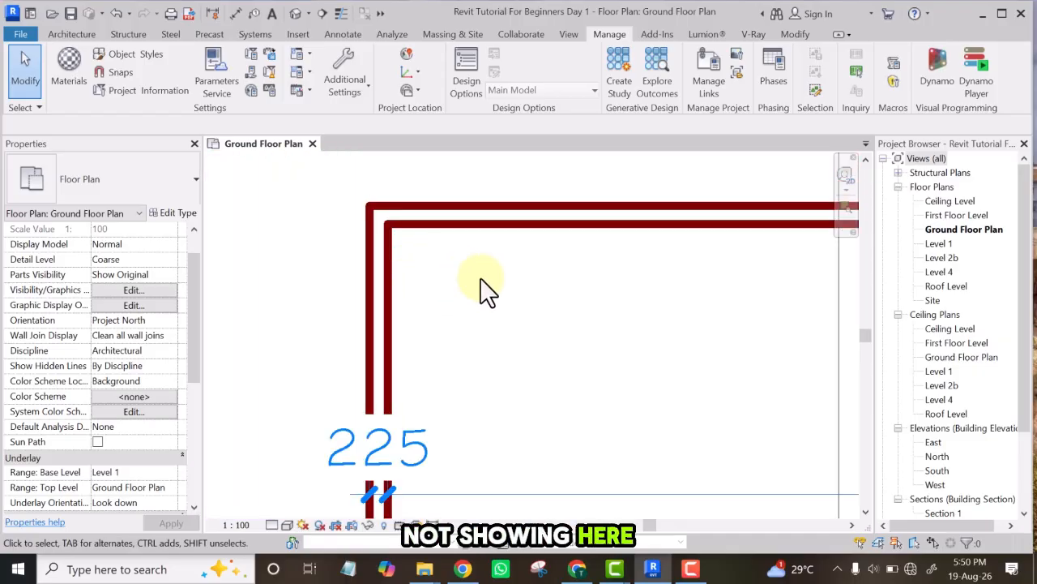
left_click(273, 525)
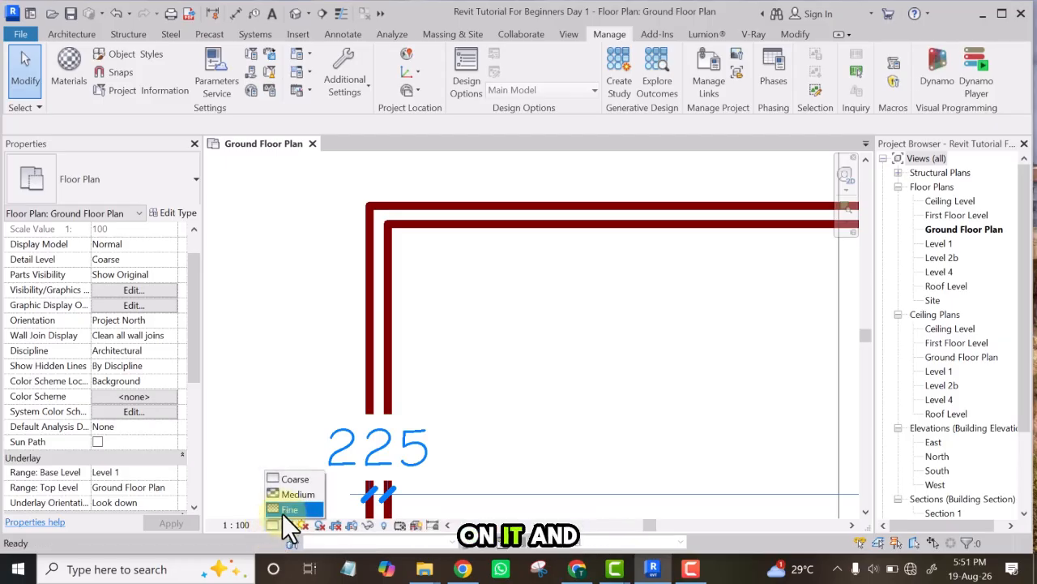
left_click(289, 508)
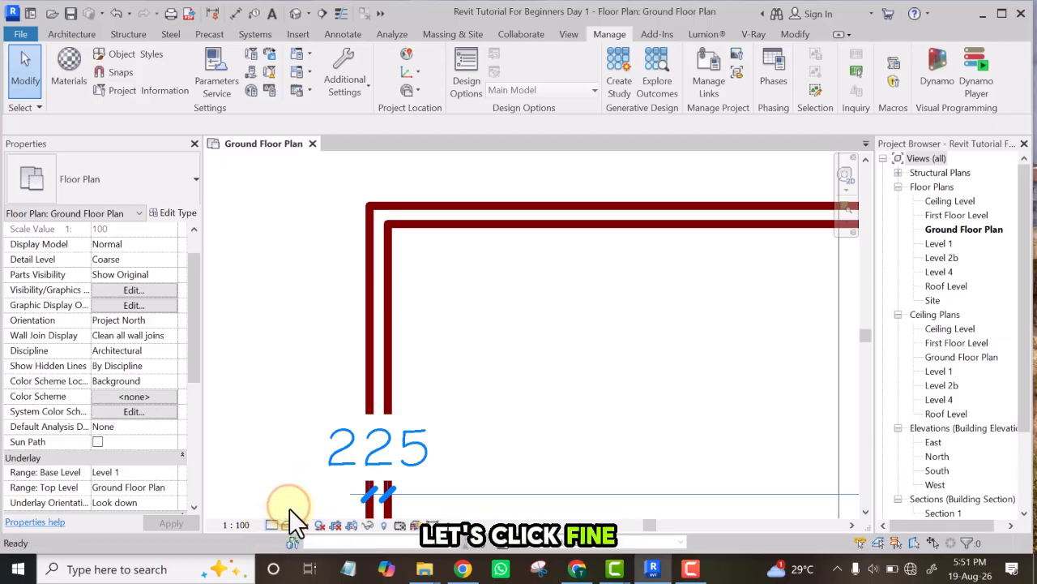
Step: Examine the wall lines and cut pattern up close at the upper-left corner and along the left wall
scroll(413, 213, "up", 3)
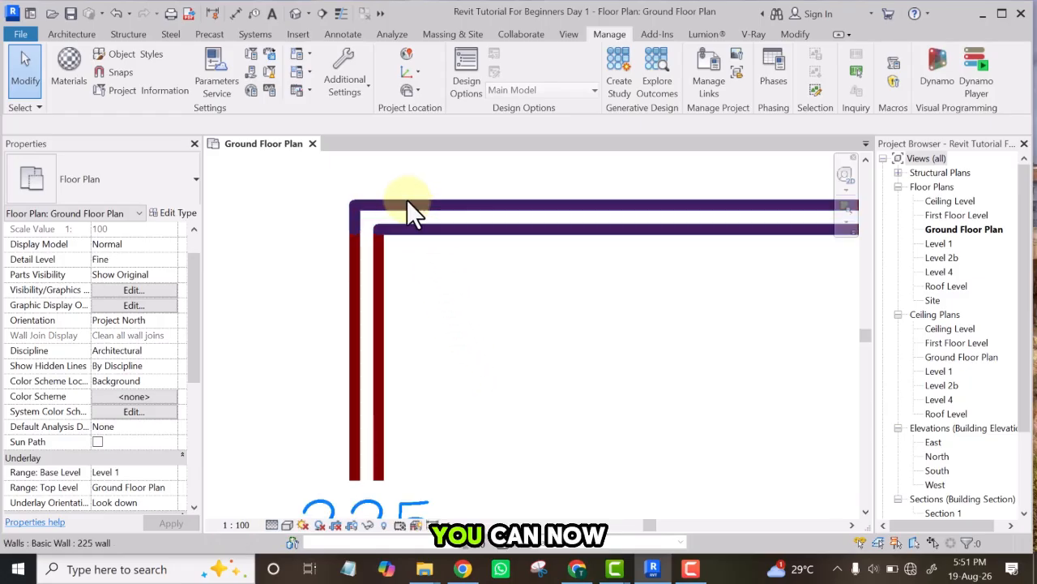
scroll(380, 231, "up", 2)
scroll(336, 226, "down", 4)
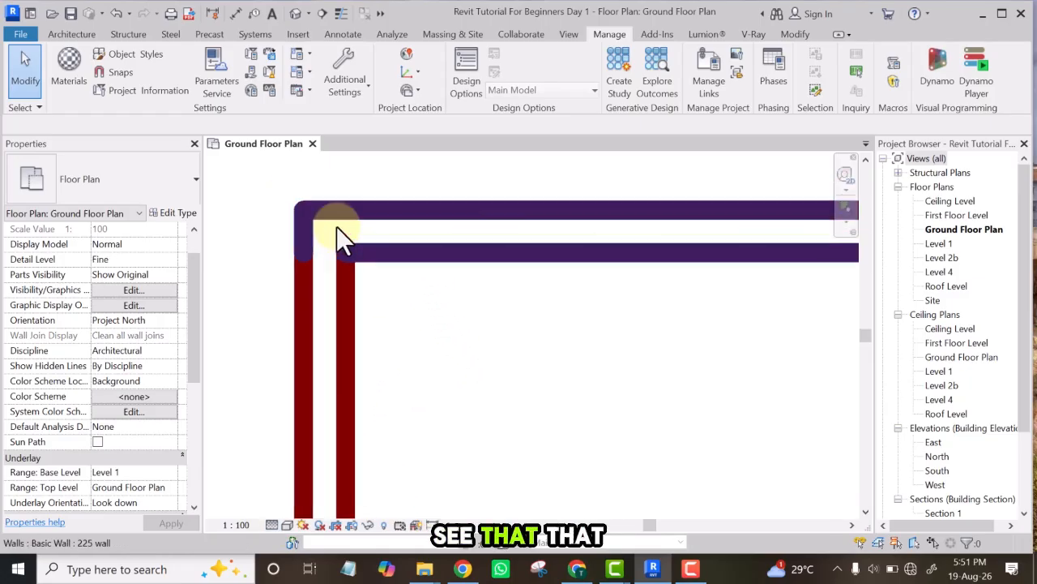
scroll(324, 364, "down", 1)
scroll(336, 442, "up", 5)
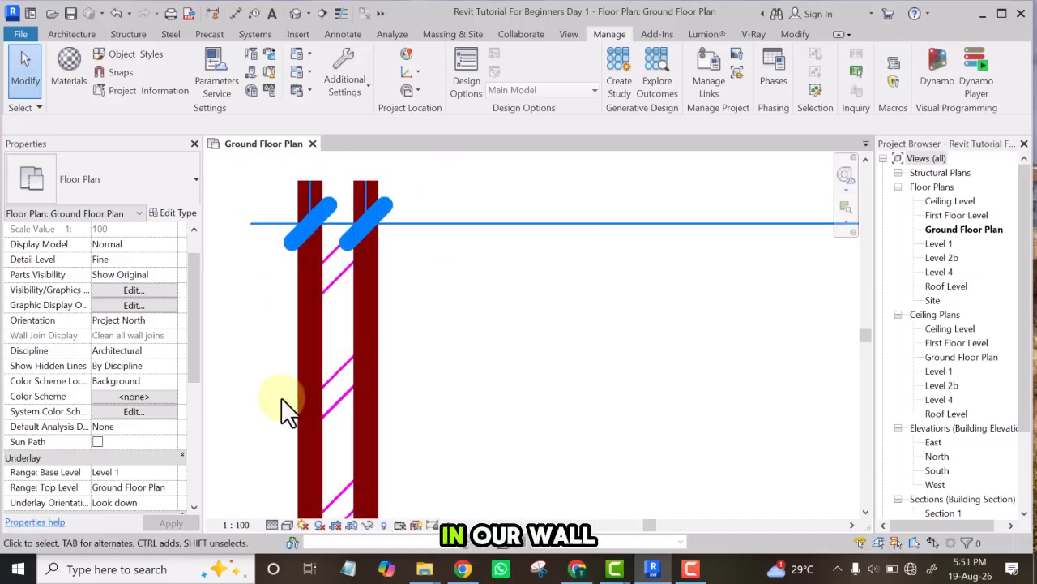
scroll(304, 347, "down", 4)
scroll(306, 337, "down", 3)
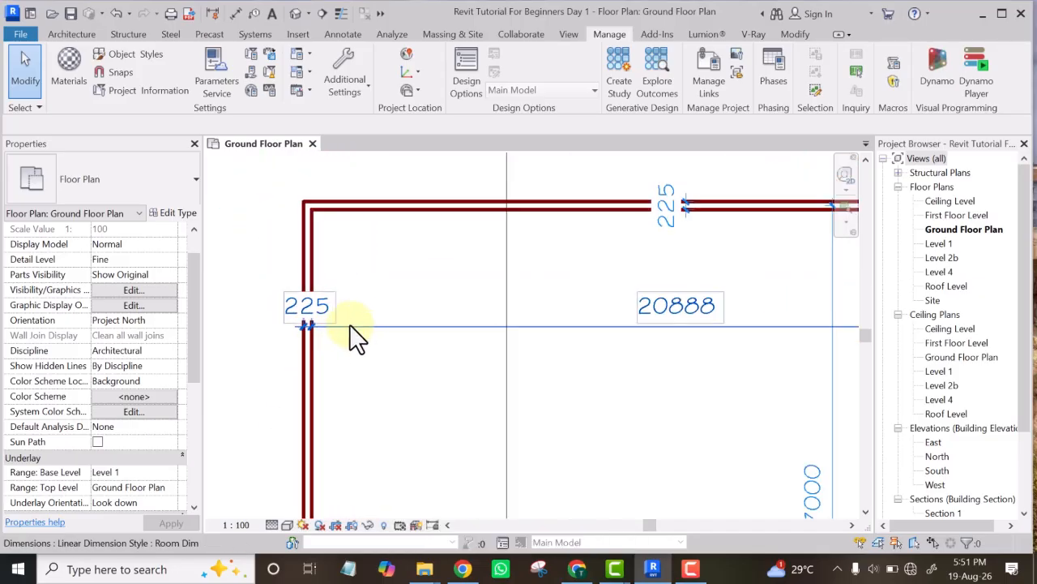
scroll(310, 323, "up", 5)
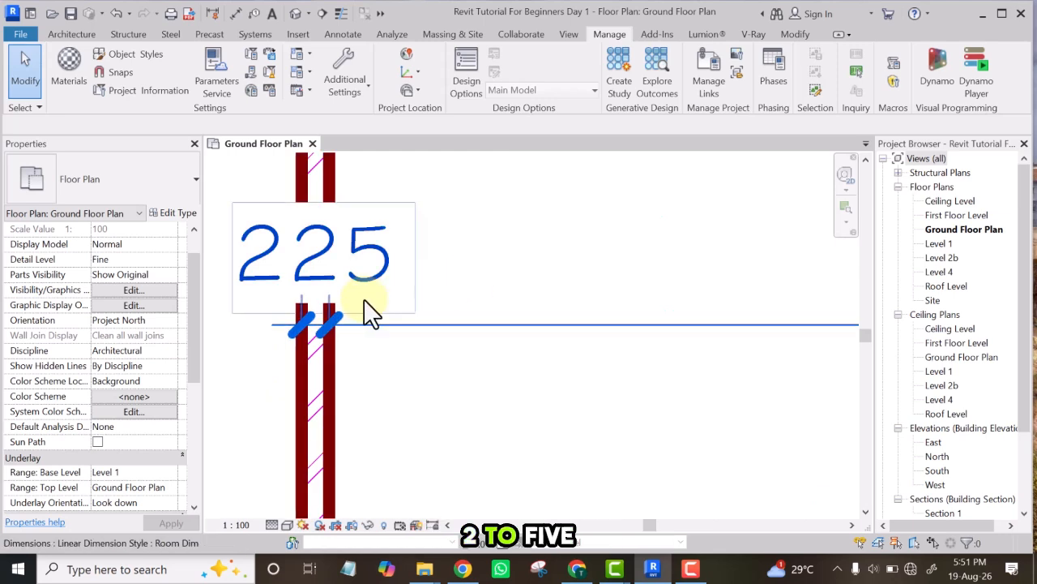
scroll(319, 292, "down", 2)
scroll(314, 278, "down", 6)
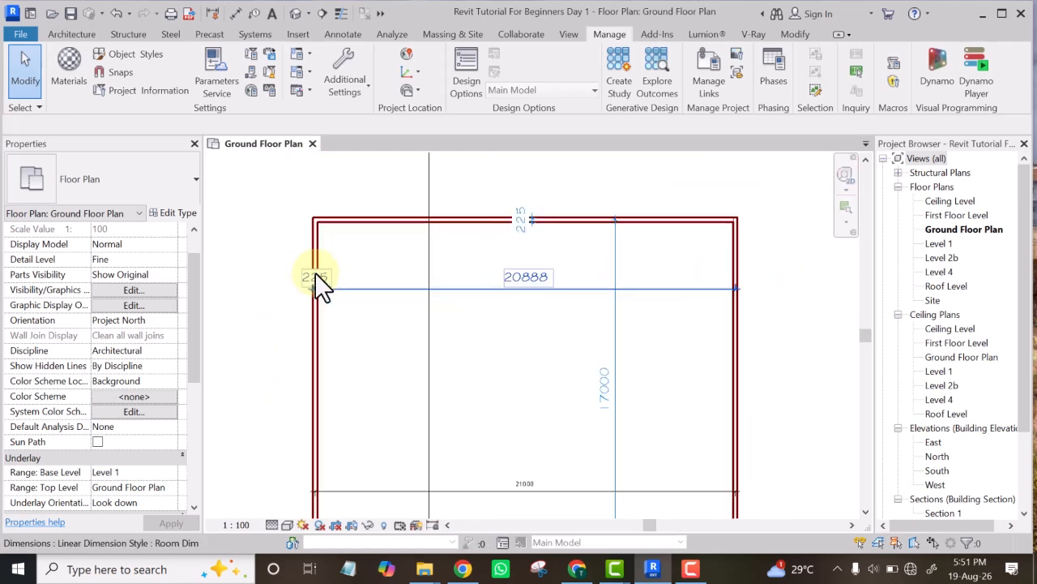
Step: Compare the wall fill at the plan's lower-right corner with that at its lower-left corner
scroll(494, 374, "up", 6)
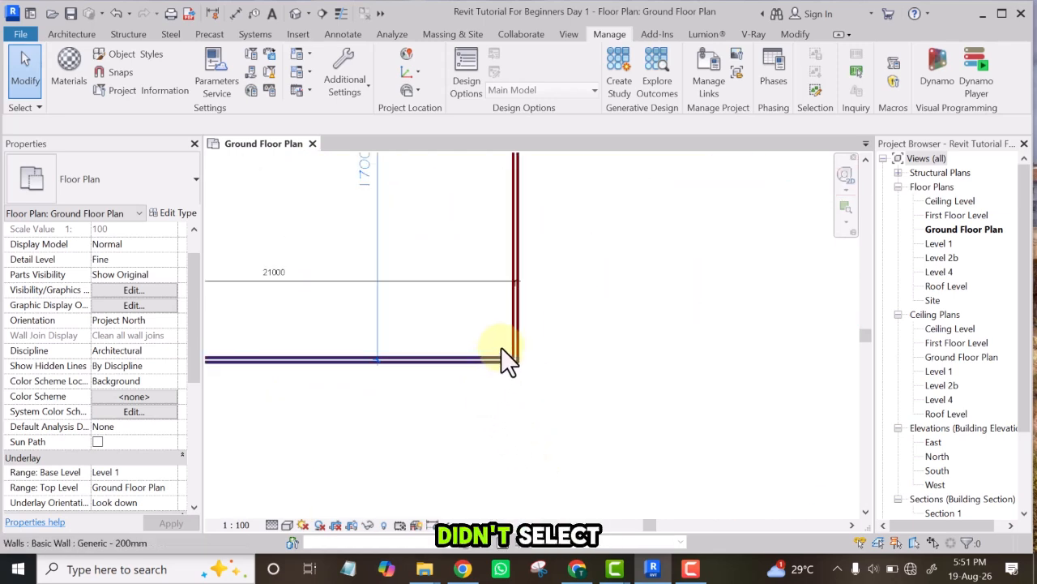
scroll(648, 378, "down", 4)
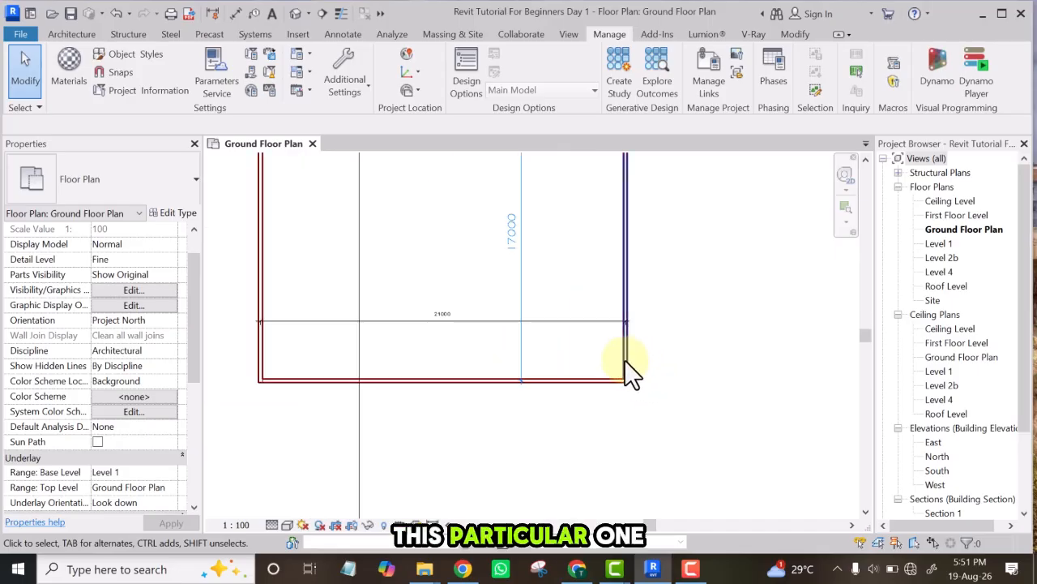
scroll(267, 385, "up", 4)
scroll(280, 391, "up", 3)
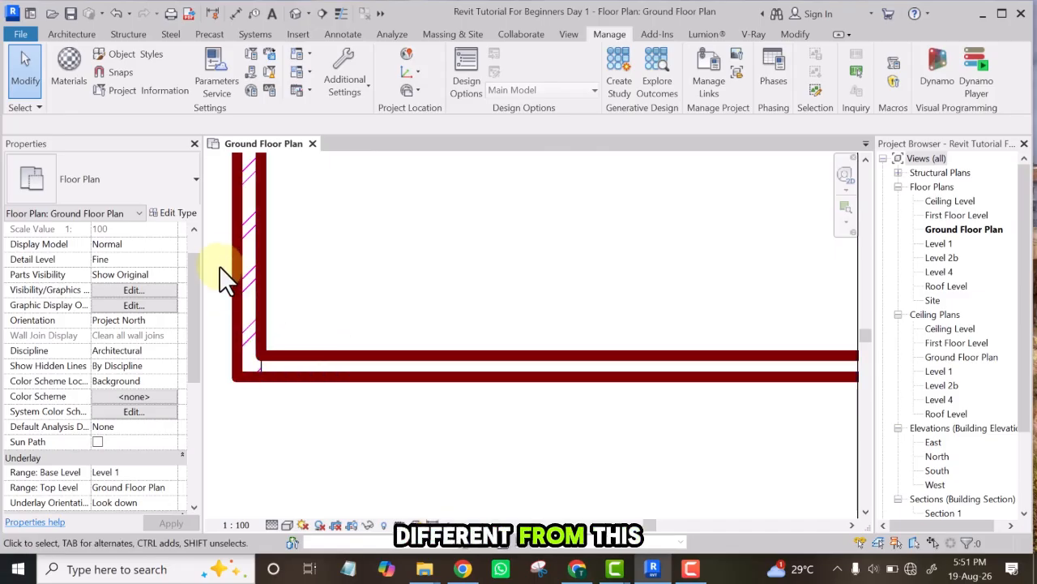
scroll(575, 441, "down", 2)
scroll(582, 463, "down", 2)
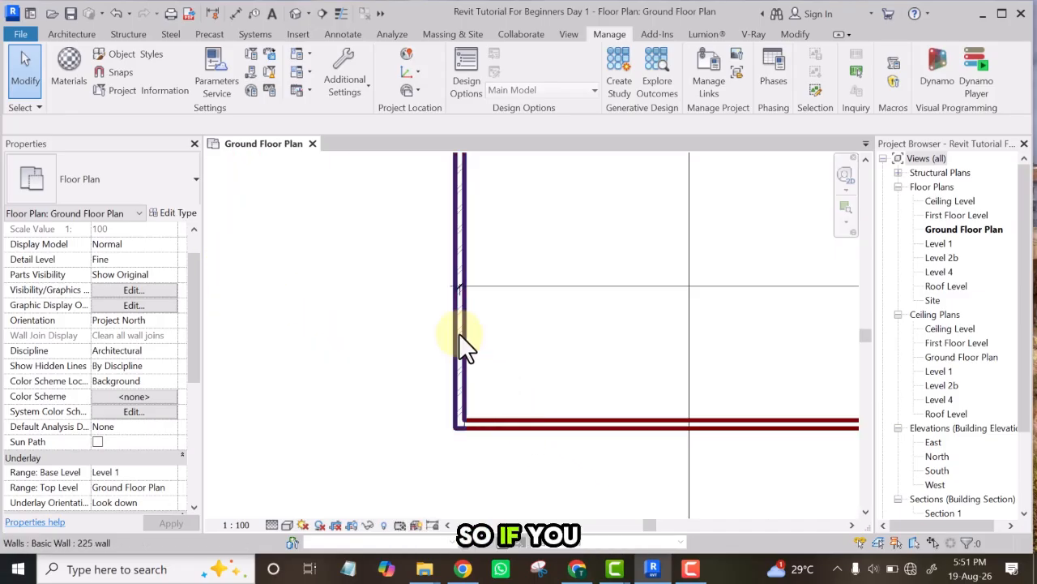
Step: Select the left wall and the bottom wall in turn to check their wall types, and clear the selection
scroll(485, 340, "up", 1)
left_click_drag(526, 335, 391, 396)
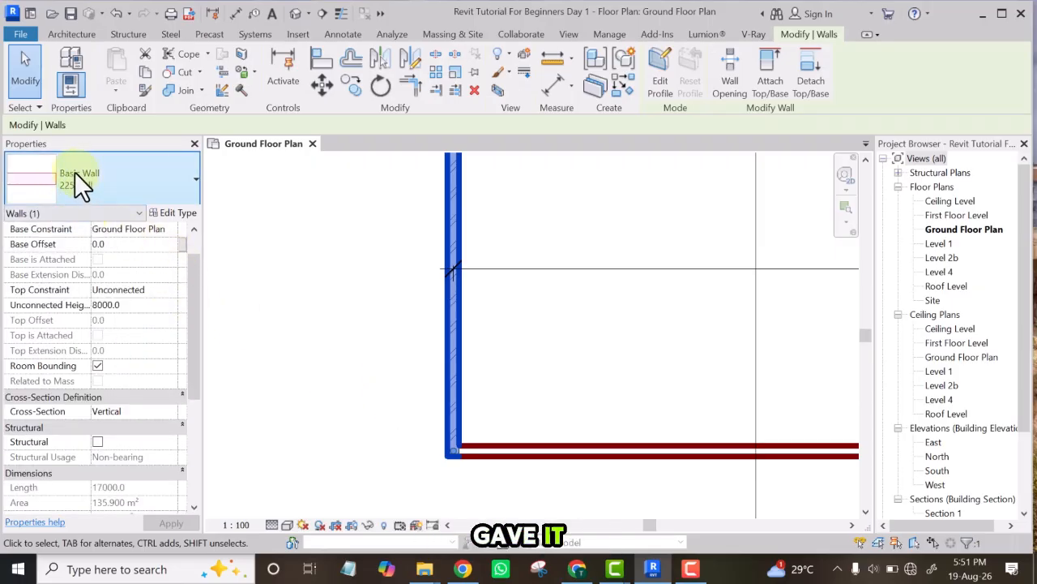
left_click(621, 391)
left_click_drag(642, 374, 569, 487)
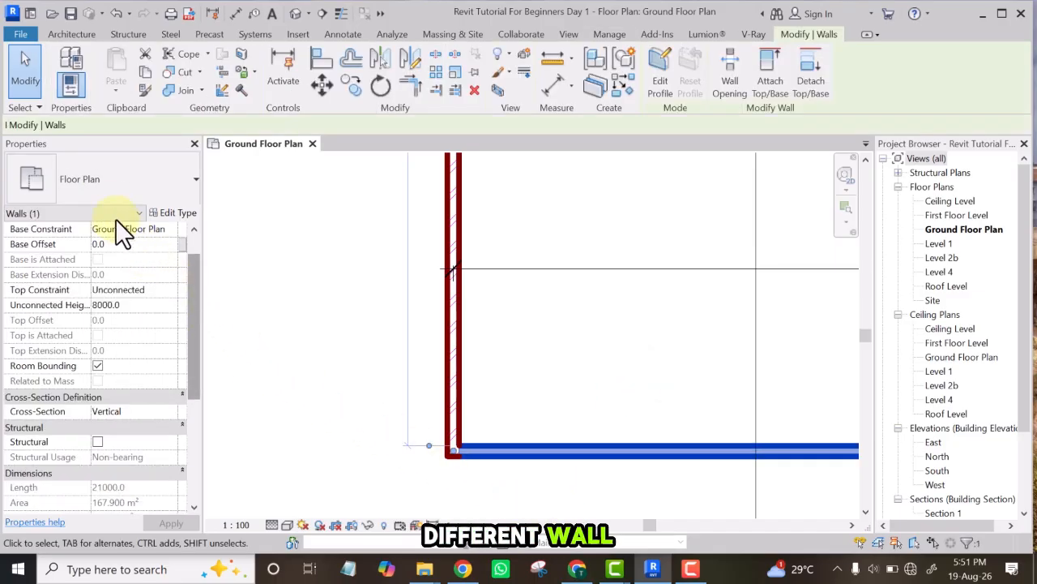
left_click(585, 379)
Step: Select both walls meeting at the upper-left corner to check their shared wall type, and clear the selection
scroll(319, 398, "down", 2)
scroll(308, 389, "down", 3)
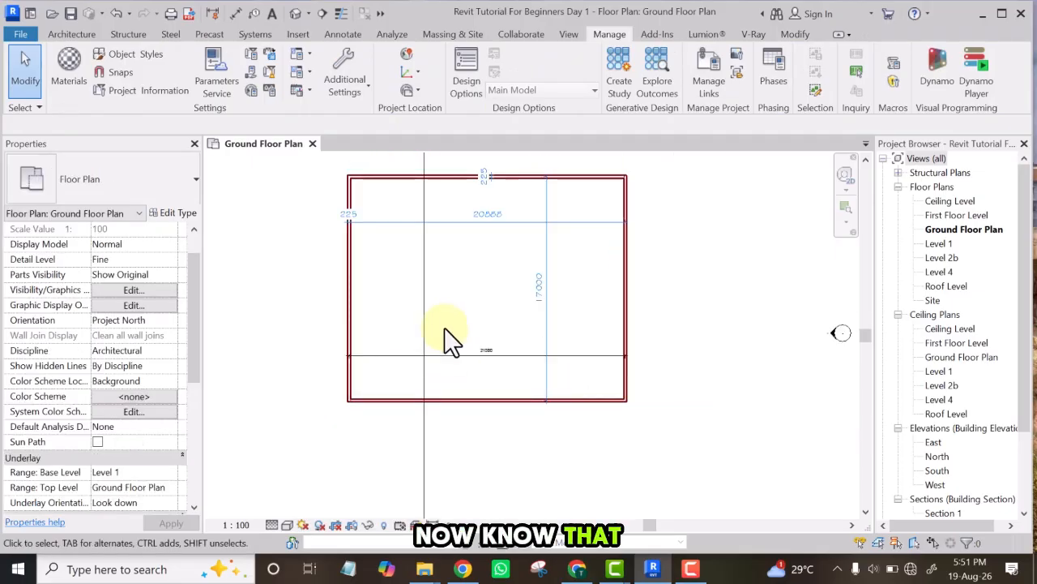
scroll(360, 193, "up", 4)
middle_click_drag(368, 191, 447, 365)
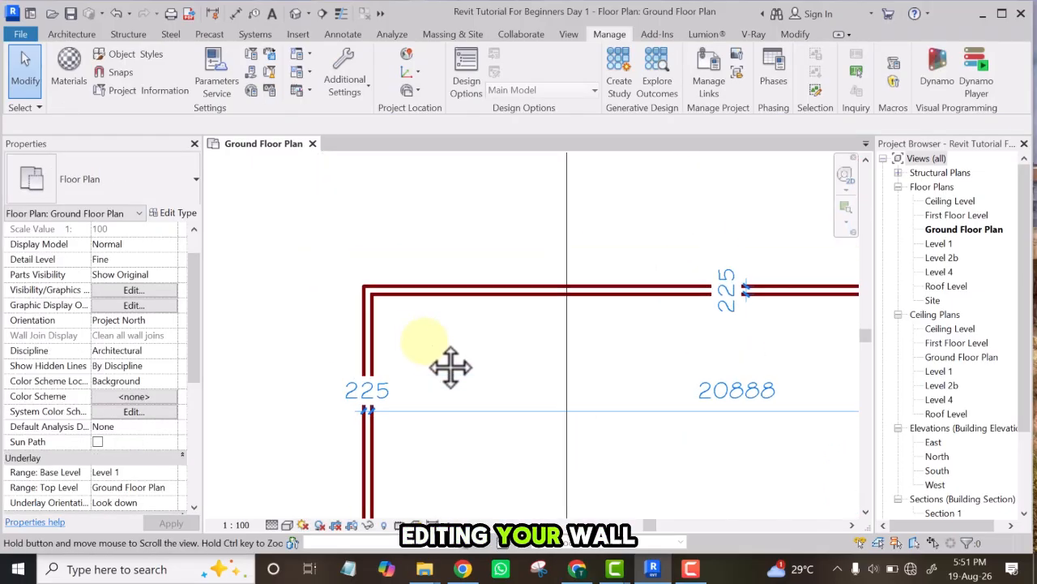
scroll(440, 336, "up", 2)
left_click_drag(451, 354, 284, 226)
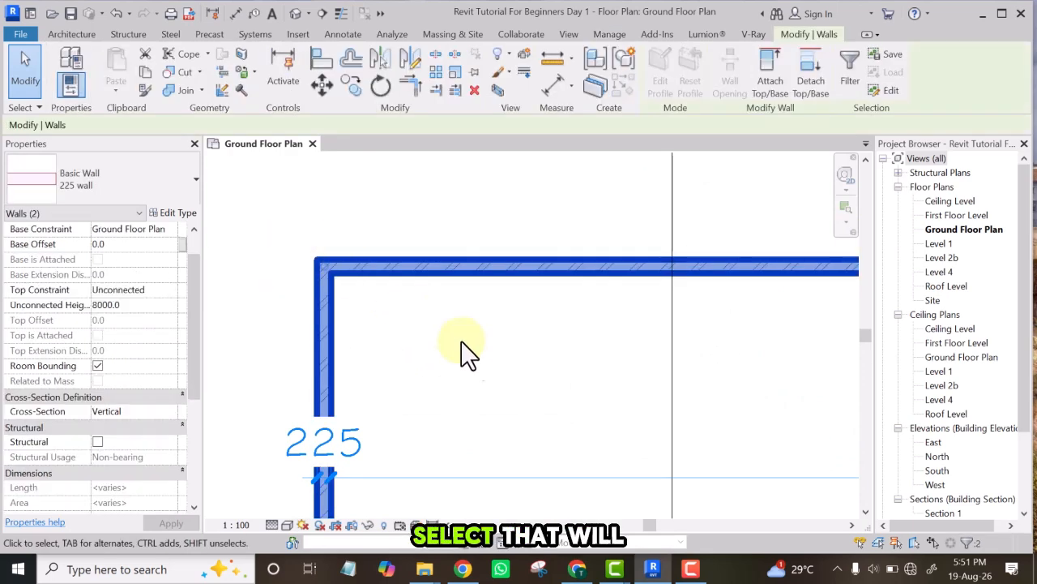
left_click(480, 361)
scroll(474, 364, "down", 5)
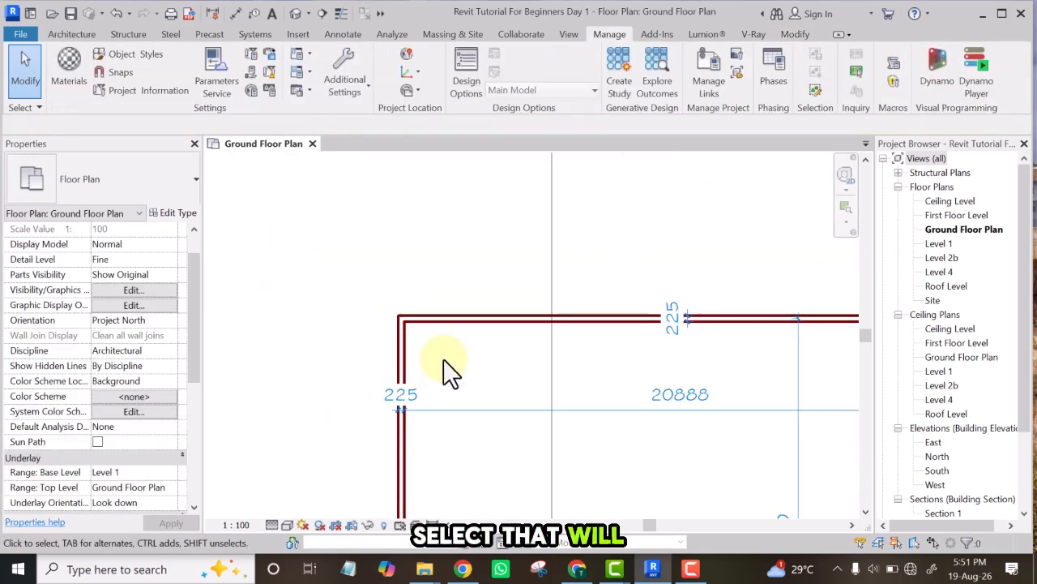
Step: Inspect the right and bottom walls around the lower-right corner for a cut pattern
middle_click_drag(670, 506, 616, 376)
scroll(663, 467, "up", 1)
scroll(689, 433, "up", 10)
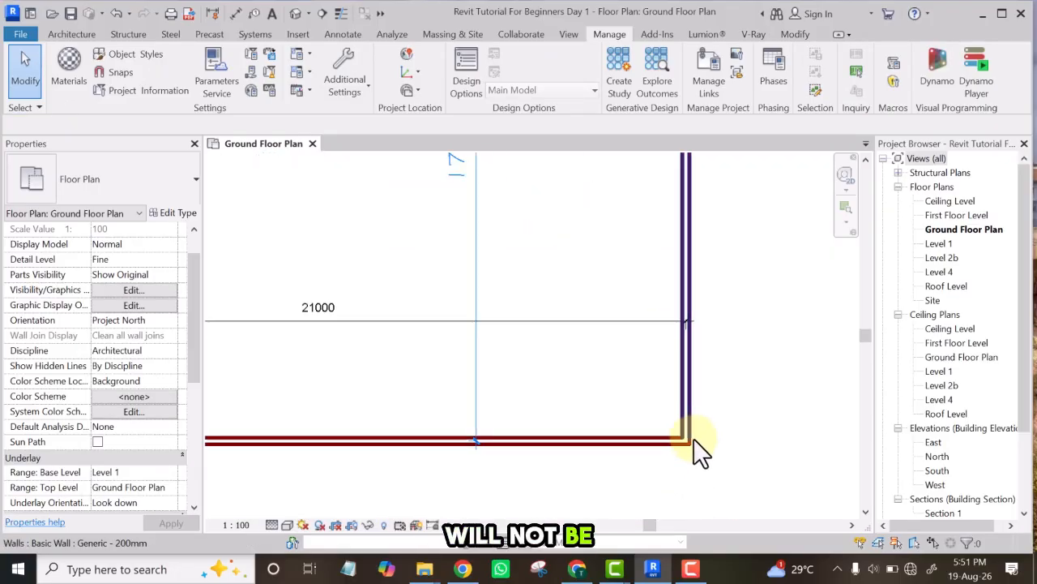
scroll(774, 402, "down", 4)
scroll(754, 396, "down", 4)
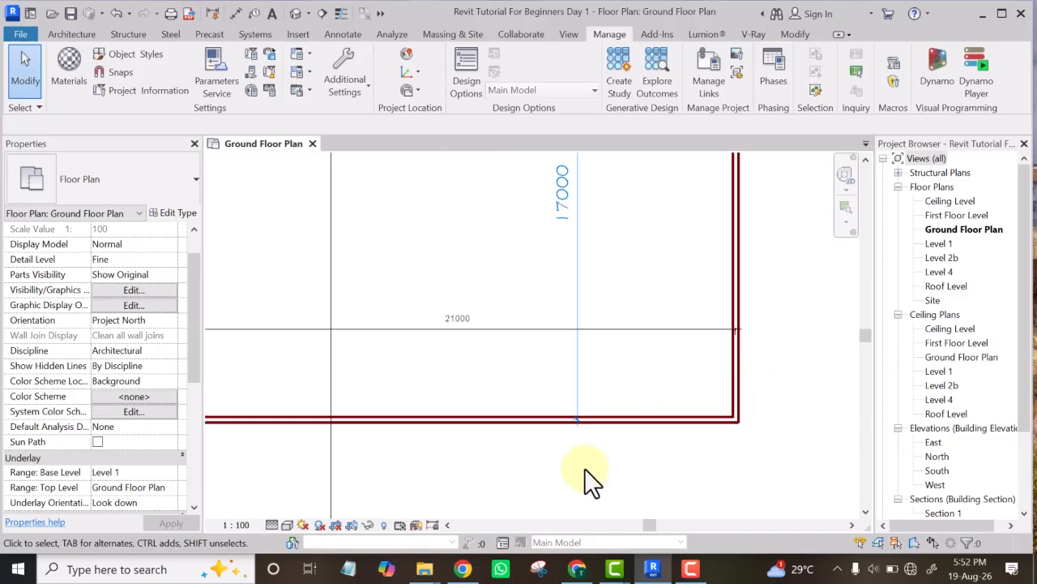
scroll(290, 424, "up", 8)
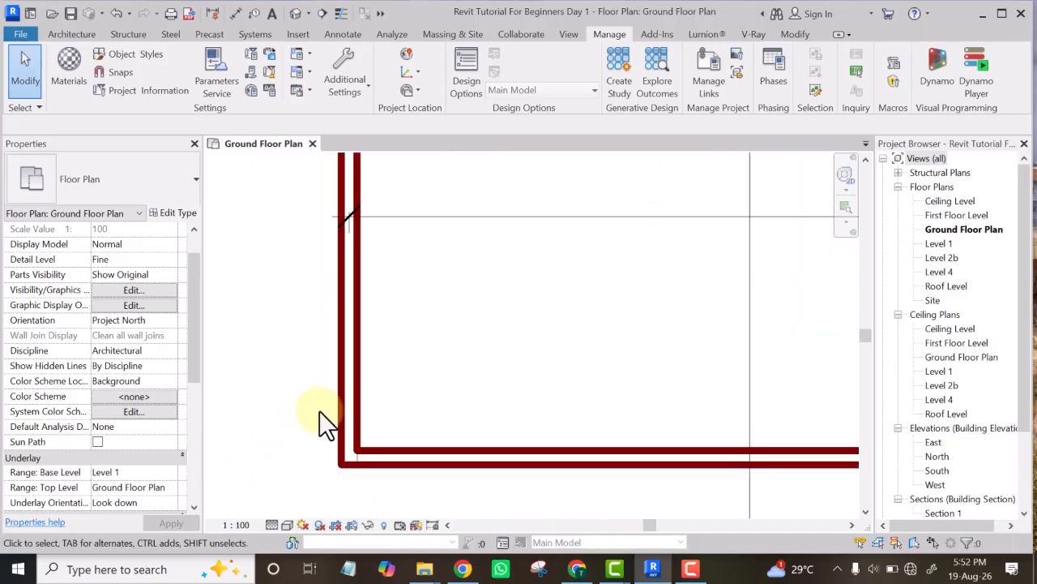
Step: Examine the left wall's outline thickness and cut pattern lines up close near the lower-left corner
scroll(167, 426, "down", 3)
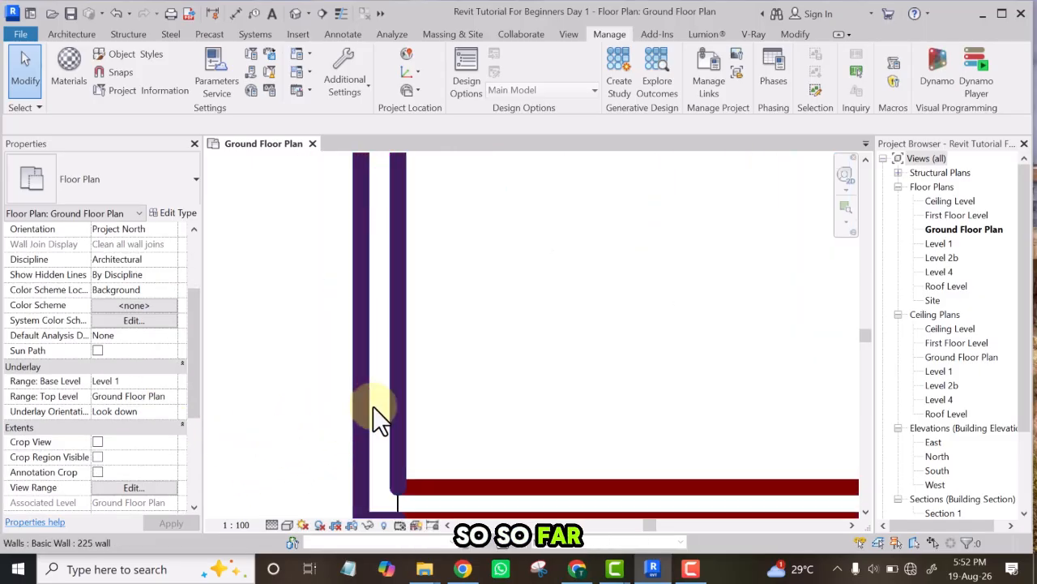
scroll(337, 431, "down", 2)
scroll(345, 414, "up", 5)
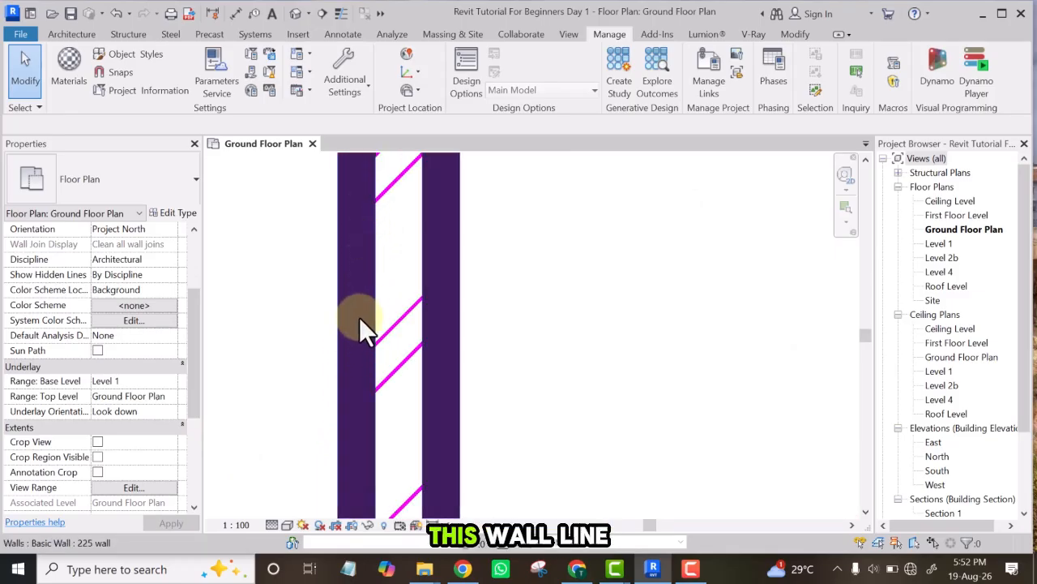
scroll(325, 389, "down", 3)
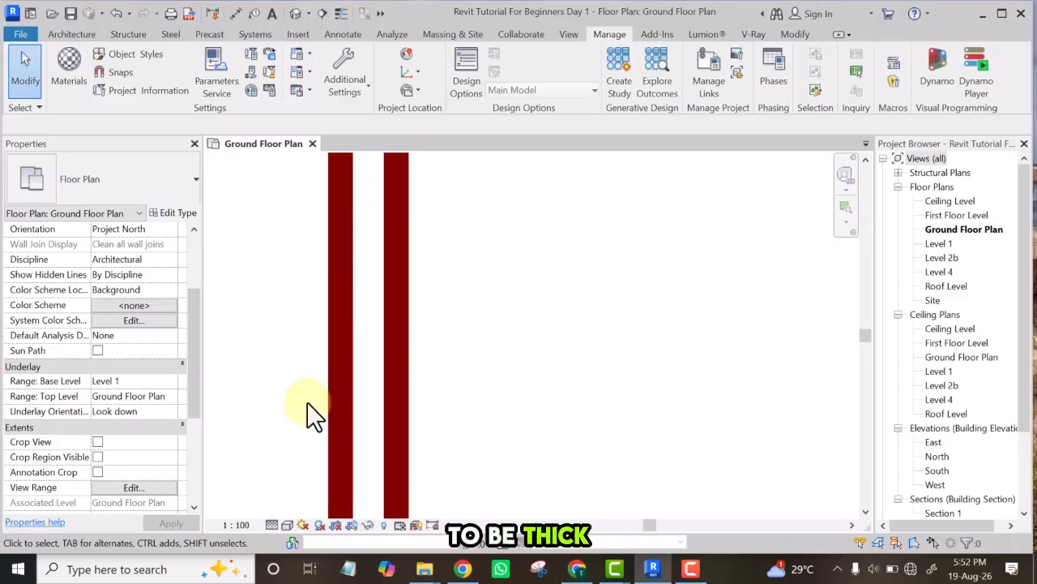
scroll(349, 367, "up", 2)
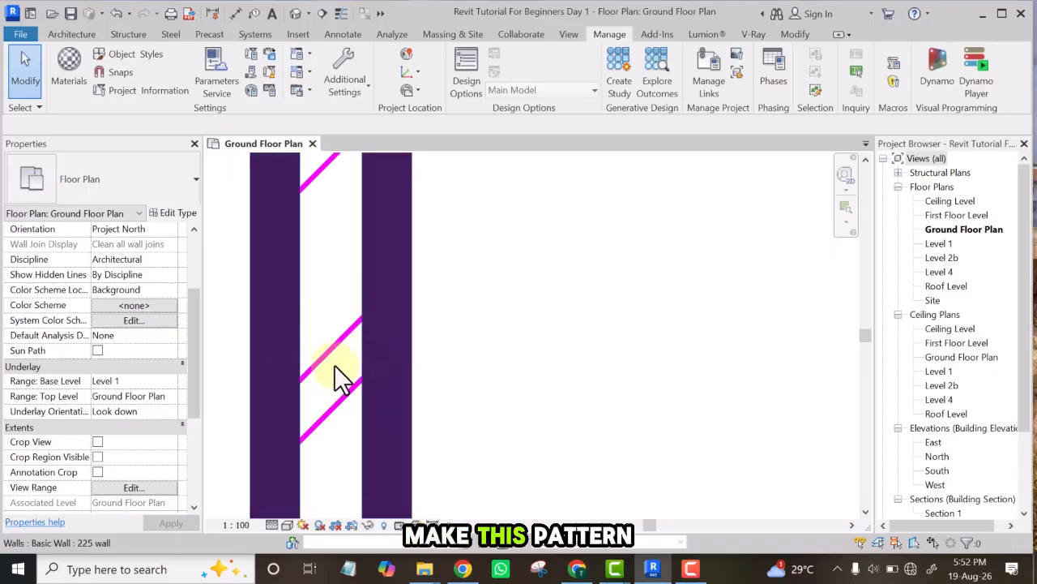
scroll(318, 392, "down", 1)
scroll(316, 349, "down", 1)
scroll(322, 297, "up", 4)
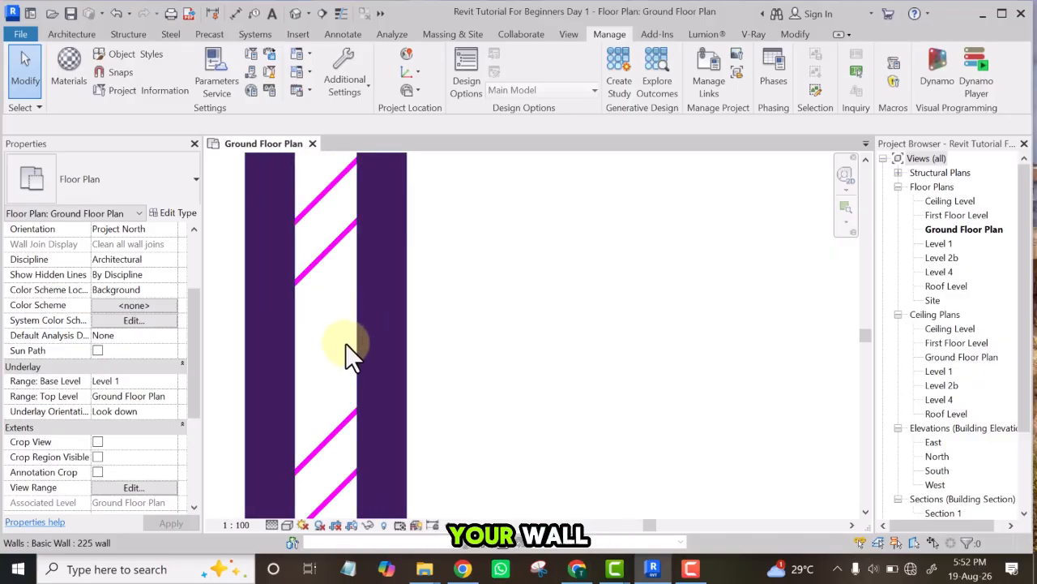
scroll(334, 349, "down", 4)
scroll(325, 354, "down", 5)
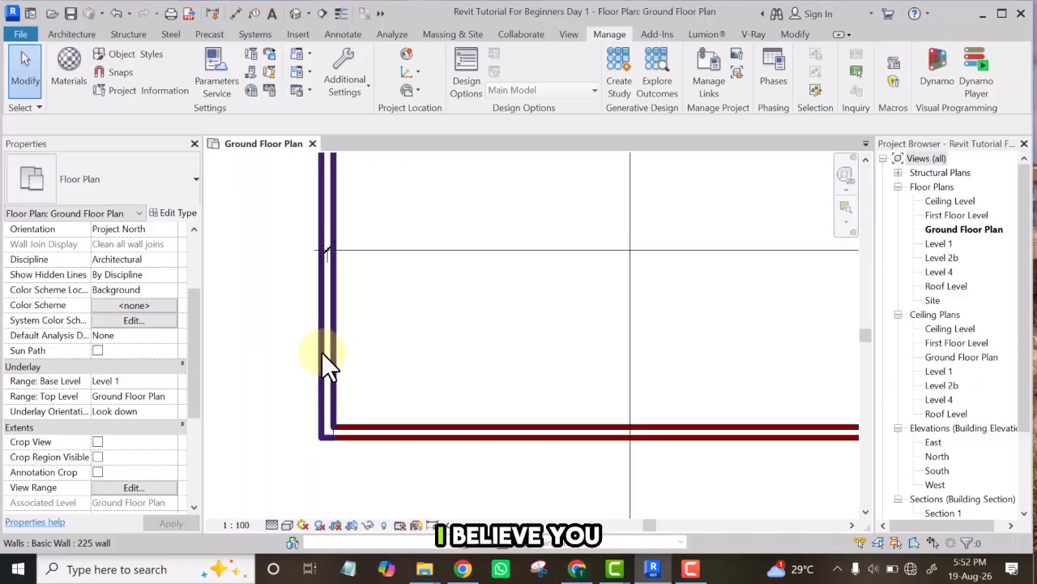
scroll(321, 365, "down", 3)
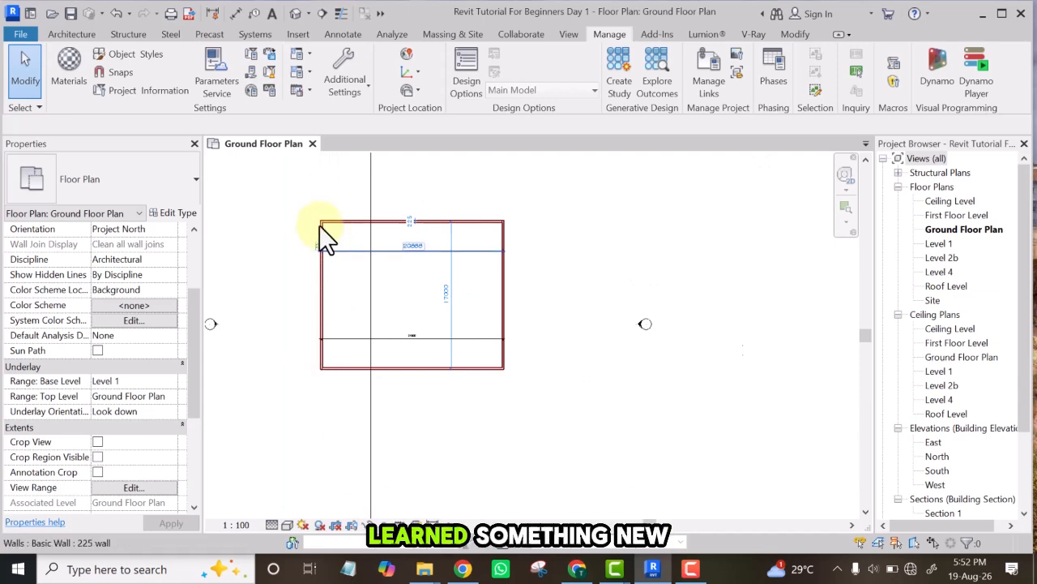
scroll(333, 215, "up", 2)
scroll(342, 213, "up", 5)
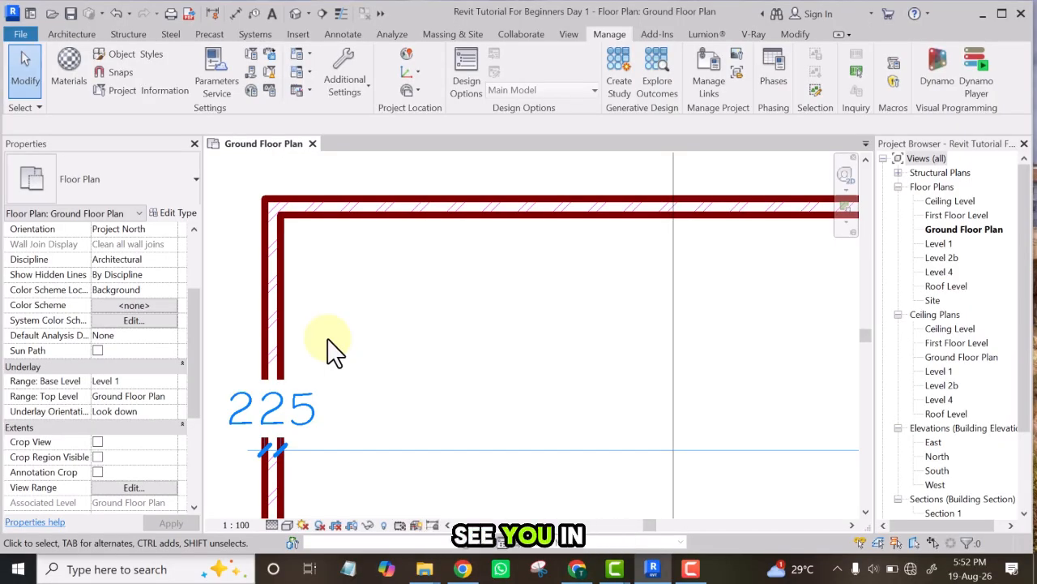
scroll(428, 271, "down", 5)
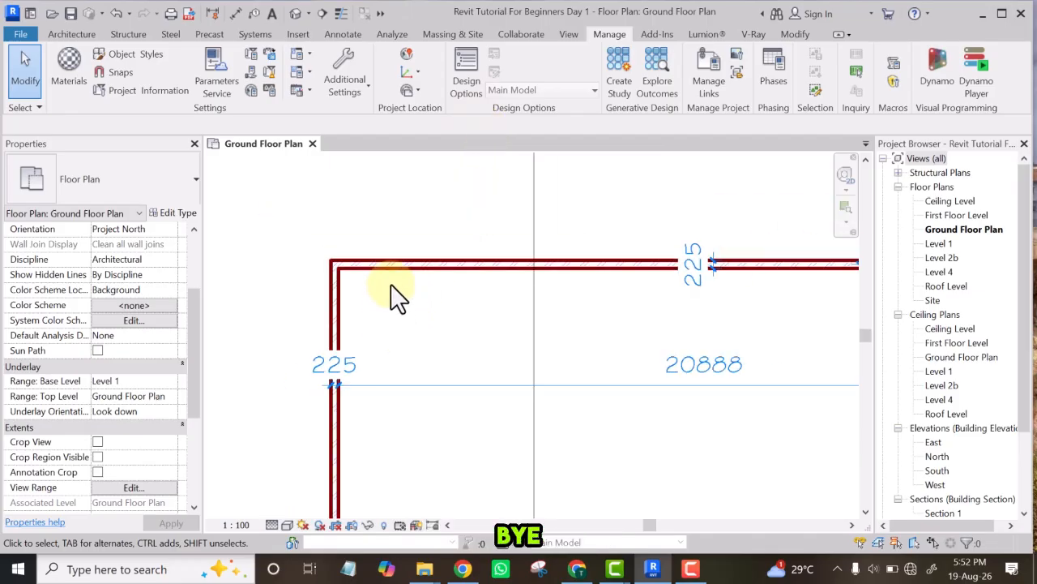
scroll(476, 261, "down", 2)
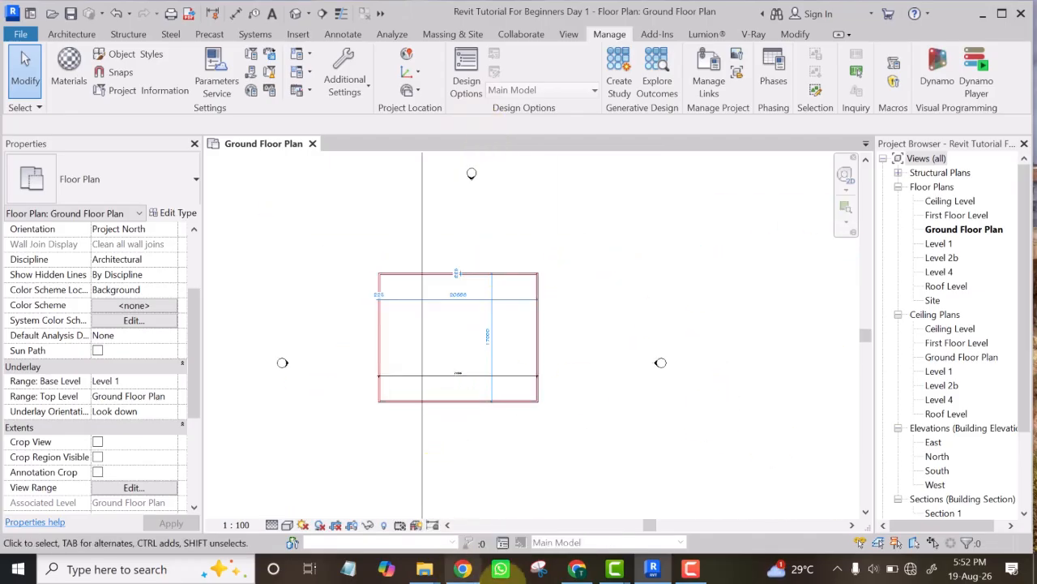